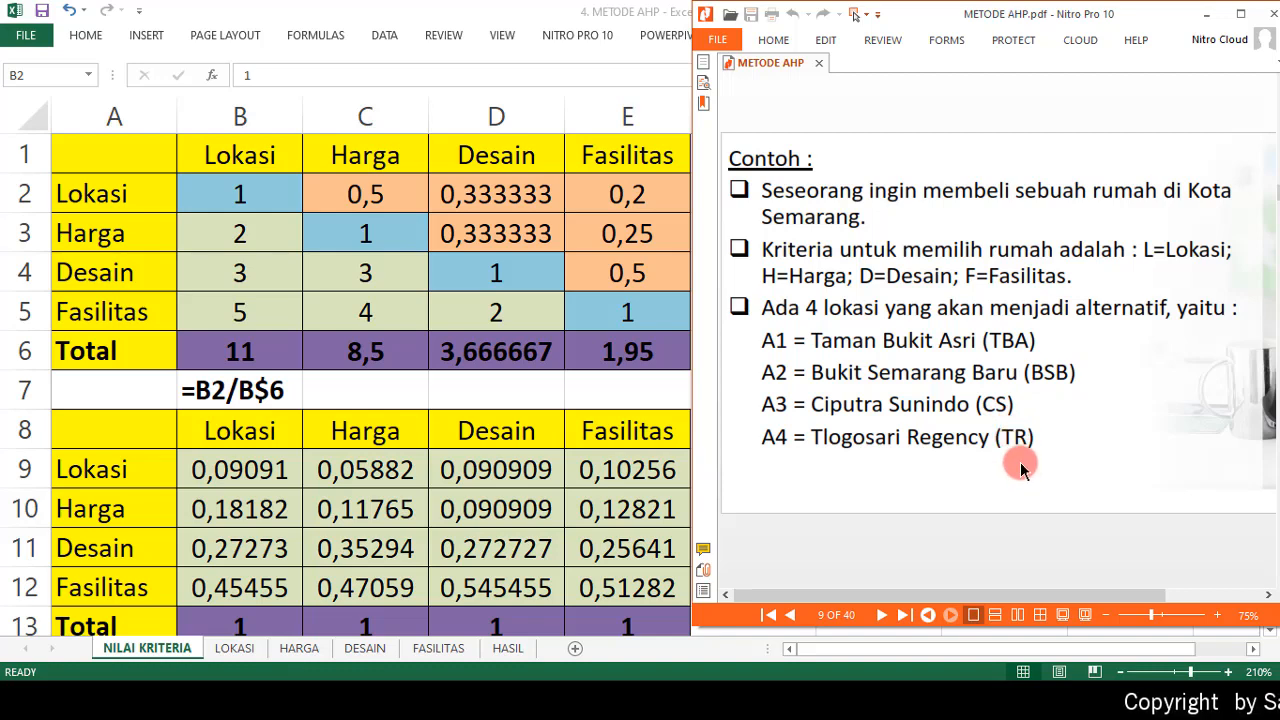
Page through the METODE AHP PDF from the house-buying example on page 9 to the criteria weighting on page 13.
{"action": "left_click", "coordinate": [878, 618]}
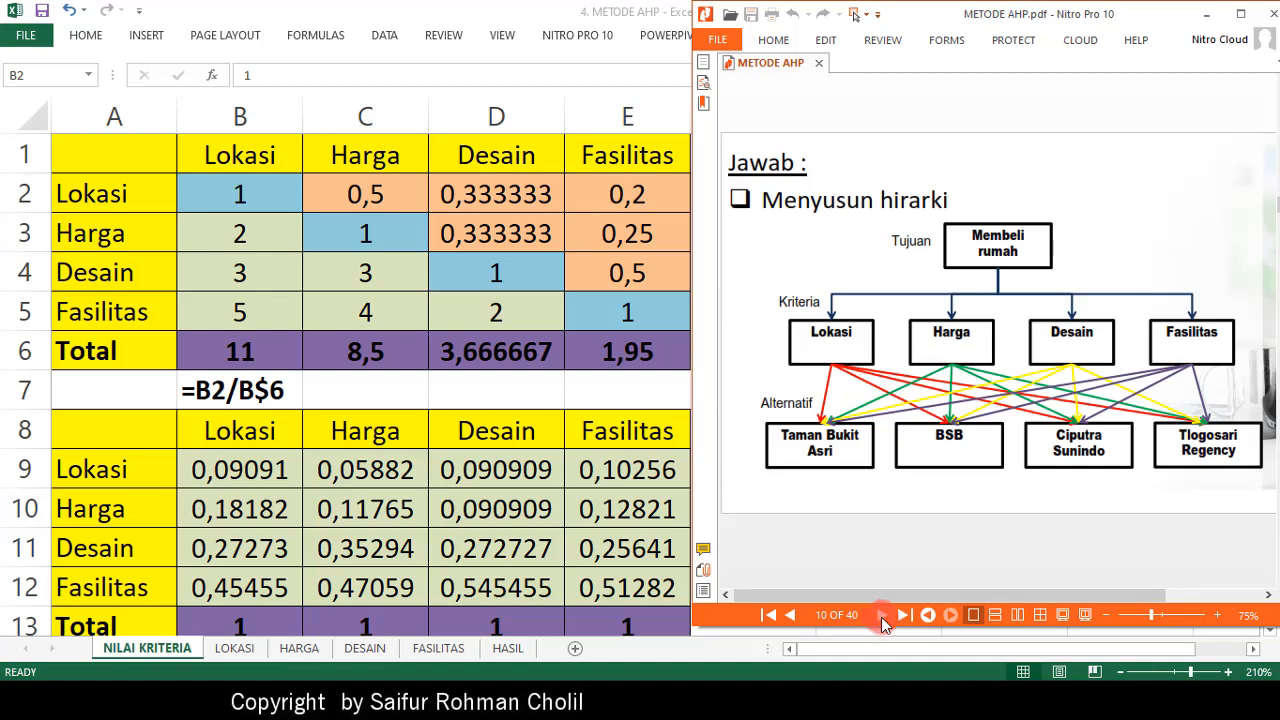
{"action": "left_click", "coordinate": [881, 617]}
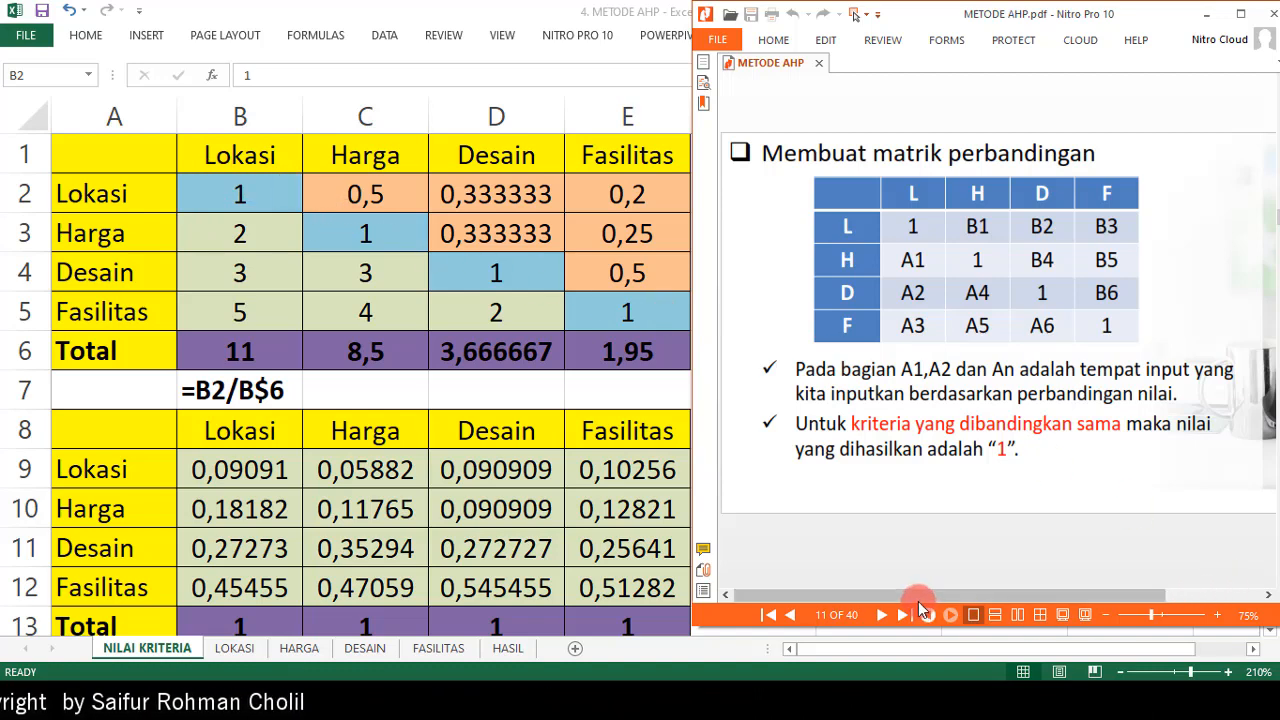
{"action": "left_click", "coordinate": [878, 617]}
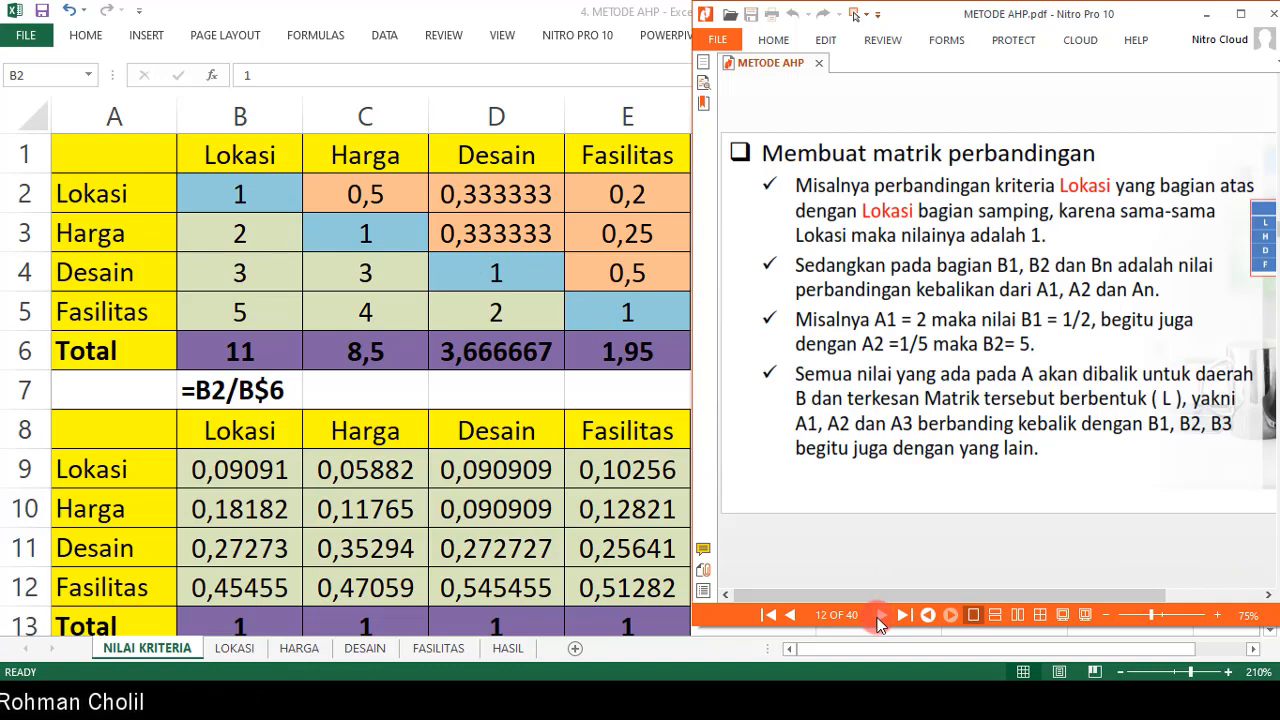
{"action": "left_click", "coordinate": [880, 617]}
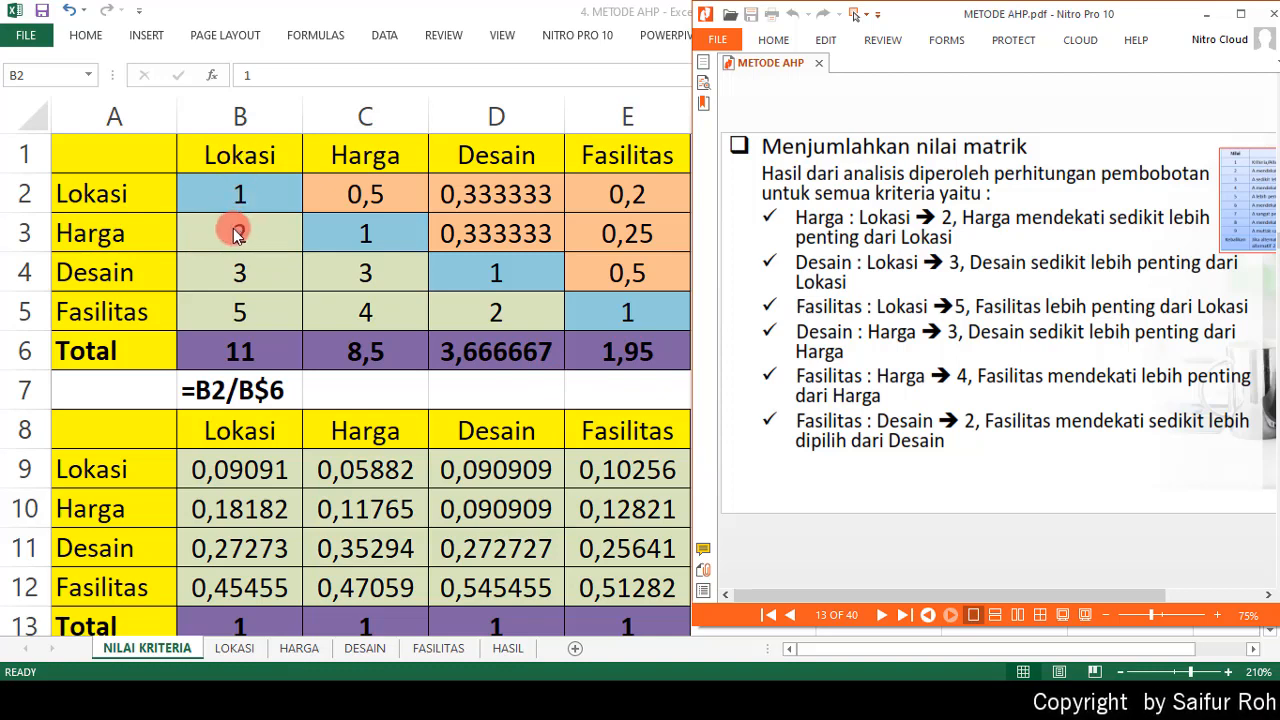
Switch to the Excel workbook and examine the reciprocal formulas in C2, D2, D3, E2, E3 and E4 of the comparison matrix.
{"action": "key", "text": "alt+Tab"}
{"action": "key", "text": "alt+Tab"}
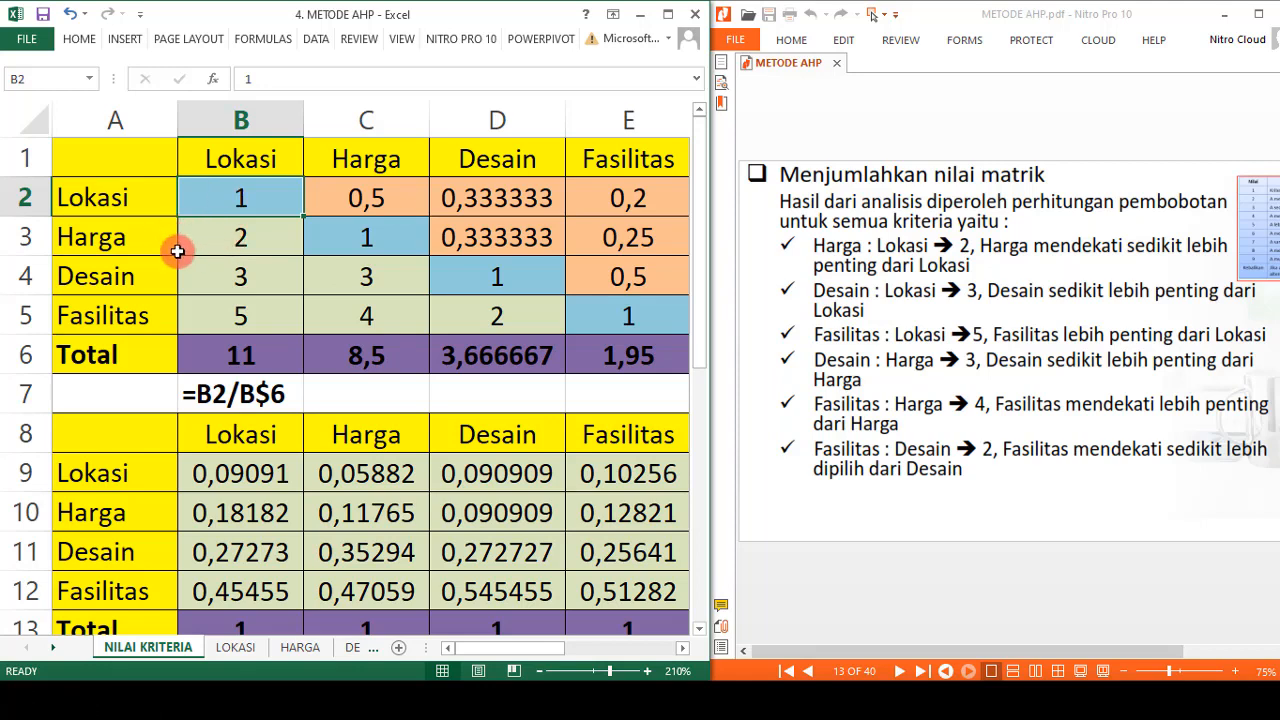
{"action": "left_click", "coordinate": [359, 197]}
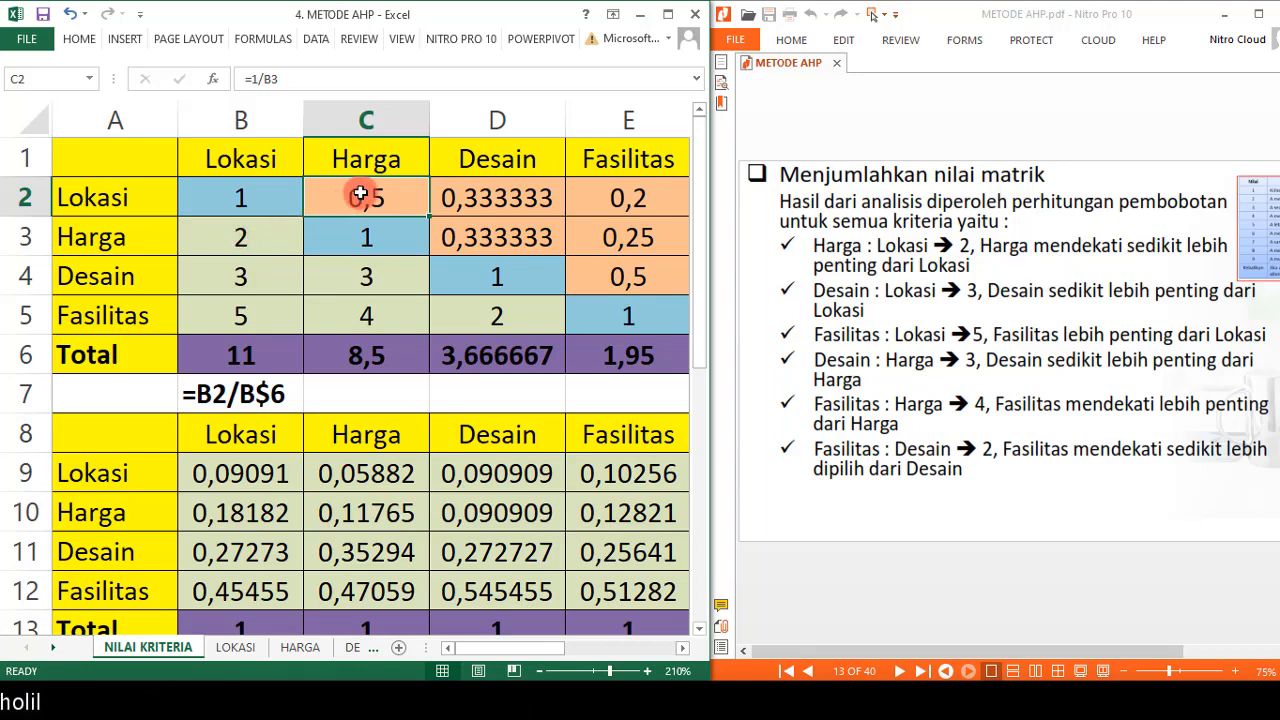
{"action": "left_click", "coordinate": [483, 199]}
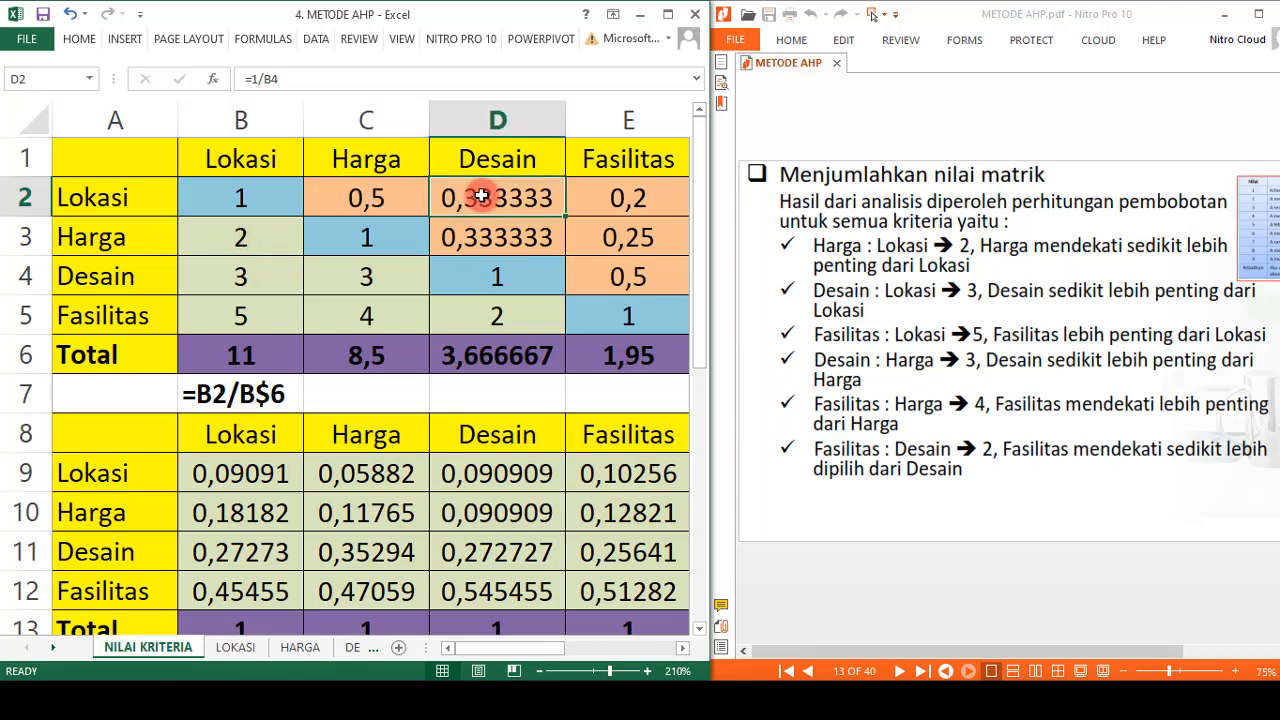
{"action": "left_click", "coordinate": [491, 237]}
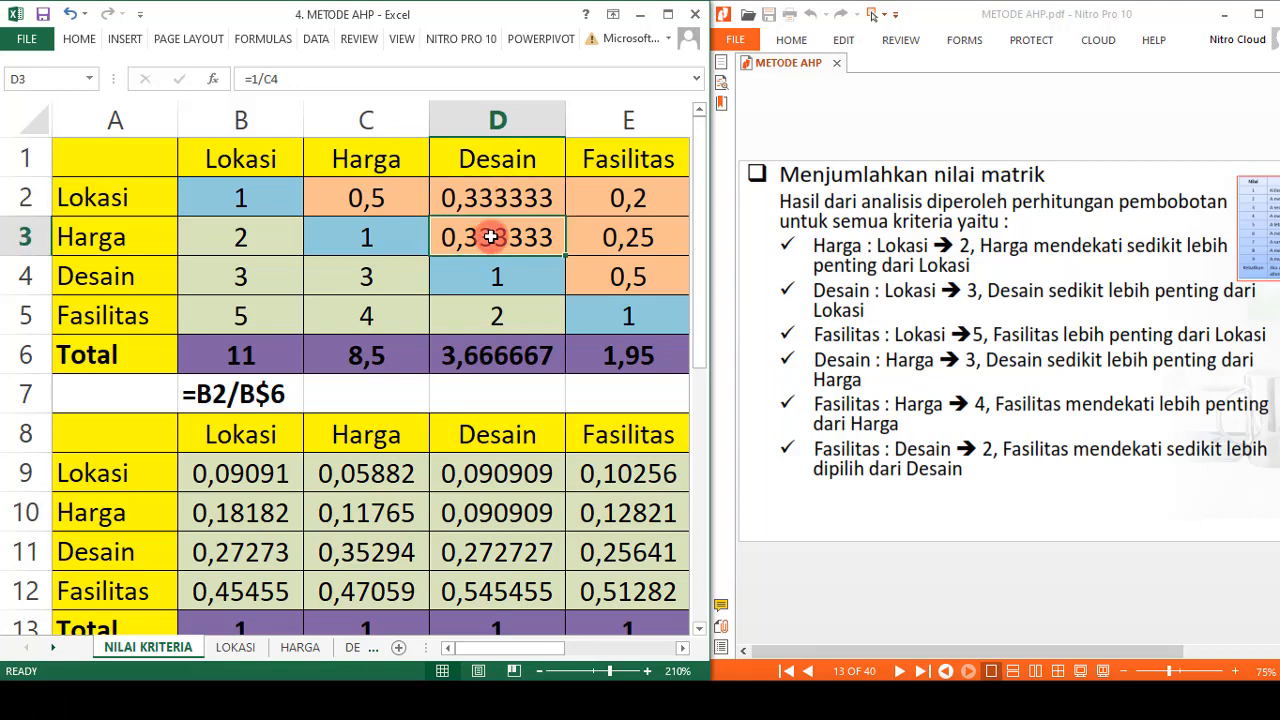
{"action": "left_click", "coordinate": [641, 196]}
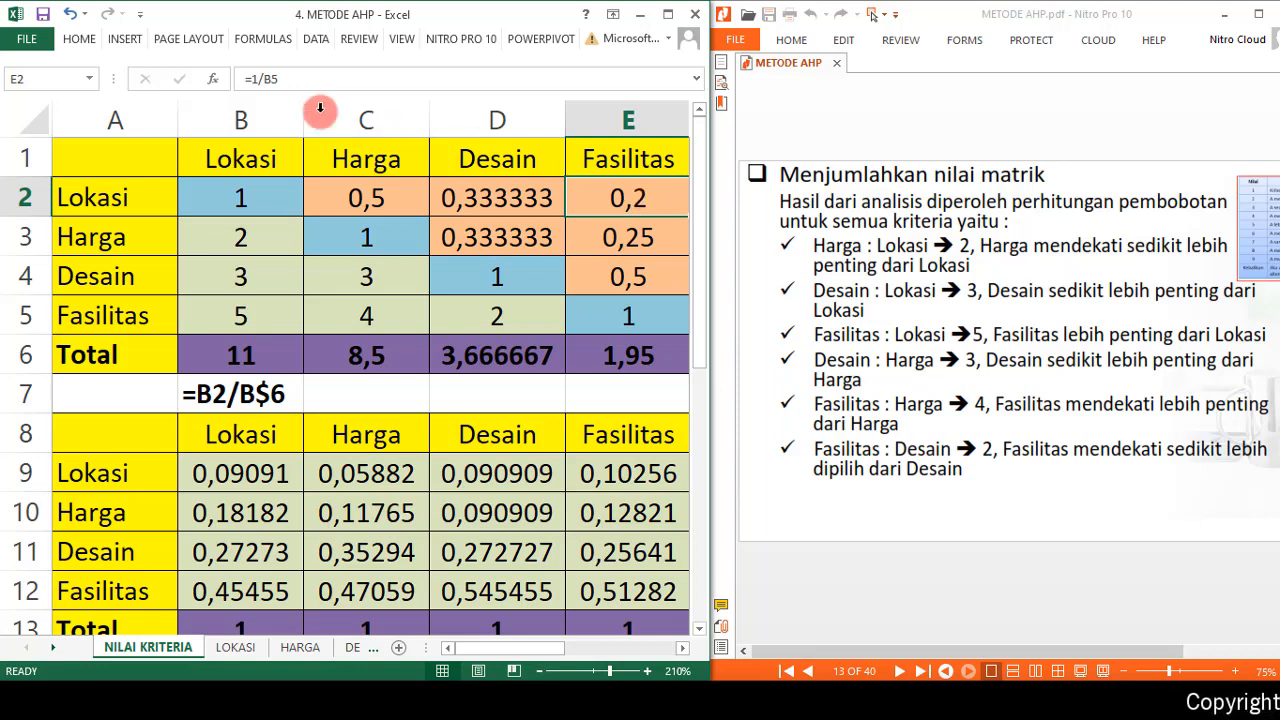
{"action": "left_click", "coordinate": [623, 236]}
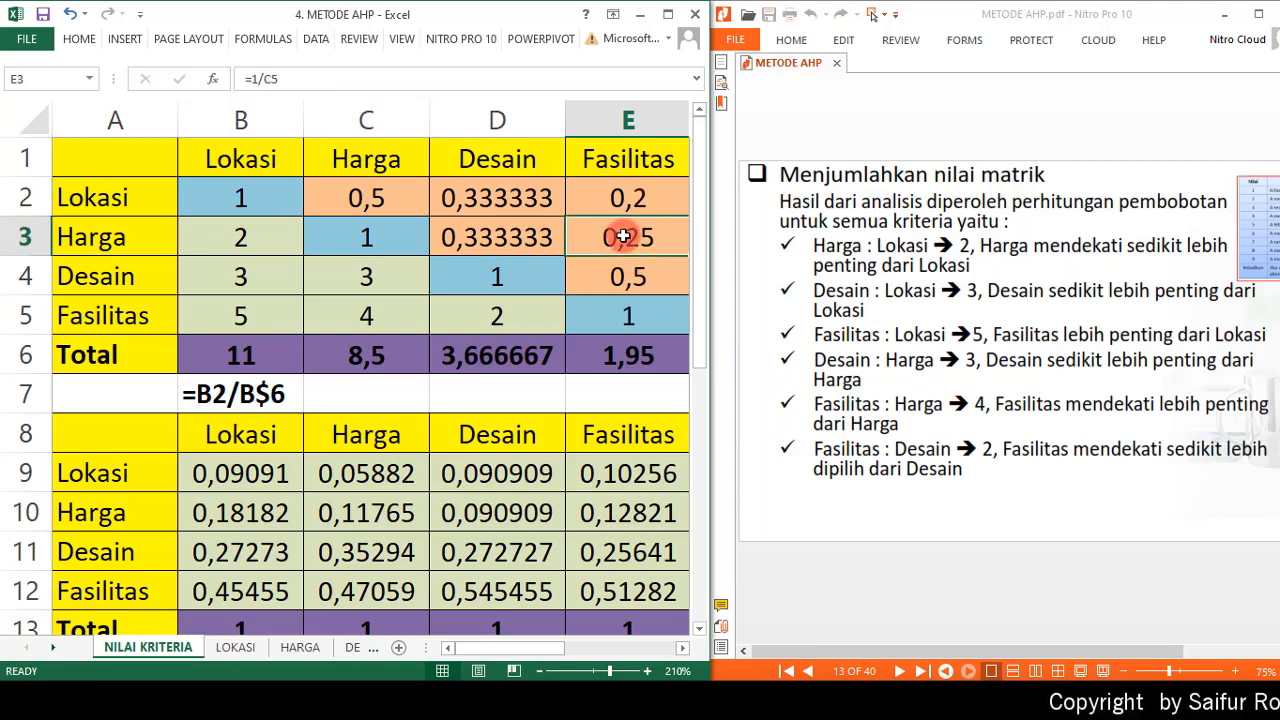
{"action": "left_click", "coordinate": [636, 277]}
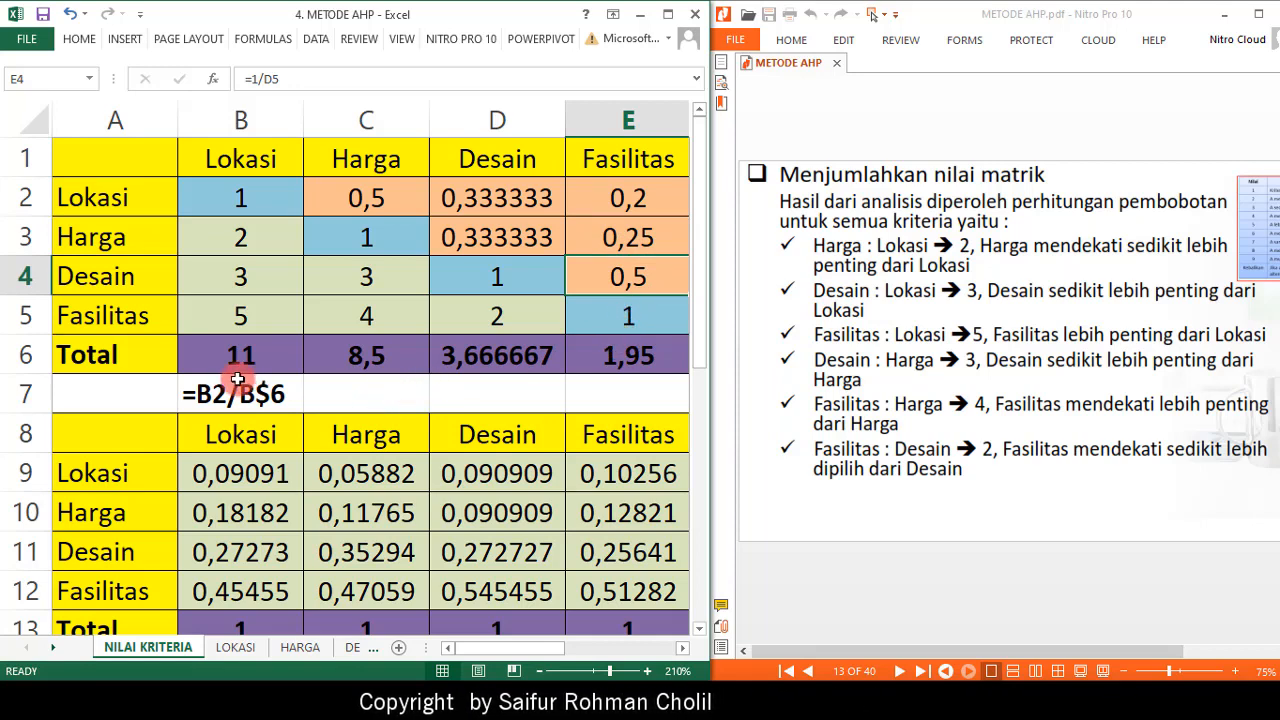
Examine the Total row formulas in B6 to E6 alongside PDF page 14, and recheck the reciprocals in C2 and D2.
{"action": "left_click", "coordinate": [241, 348]}
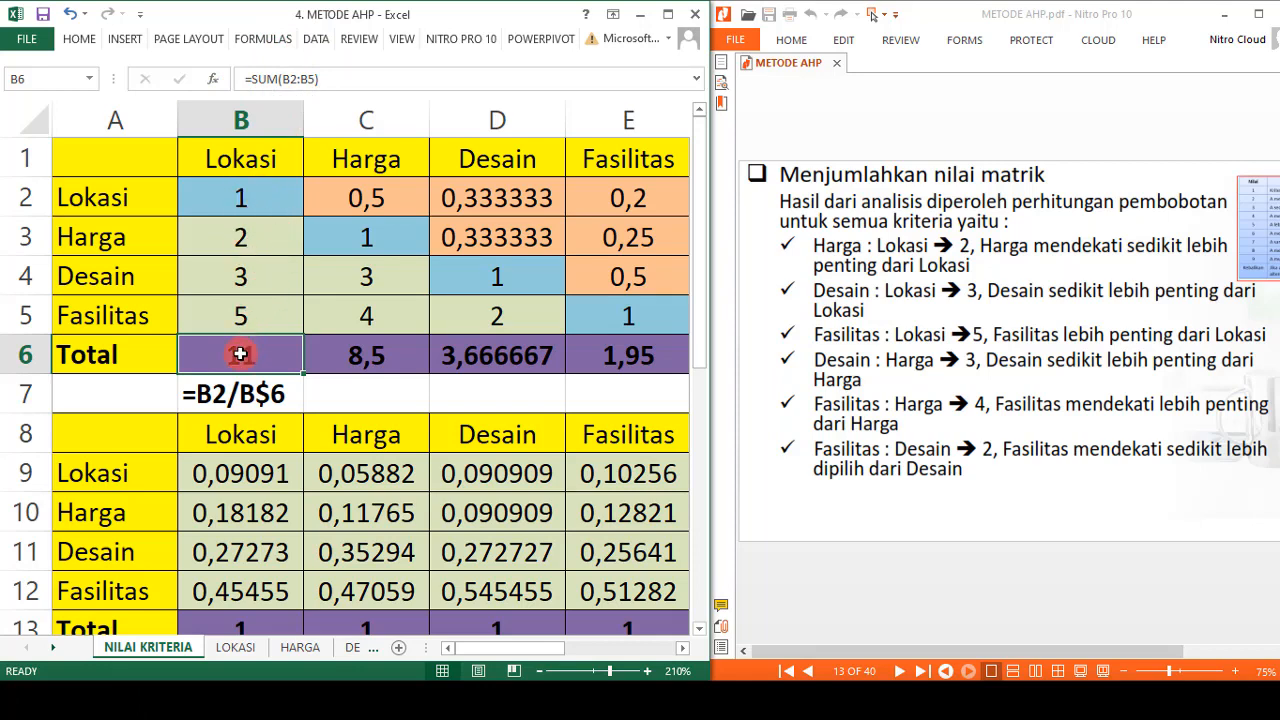
{"action": "left_click", "coordinate": [900, 671]}
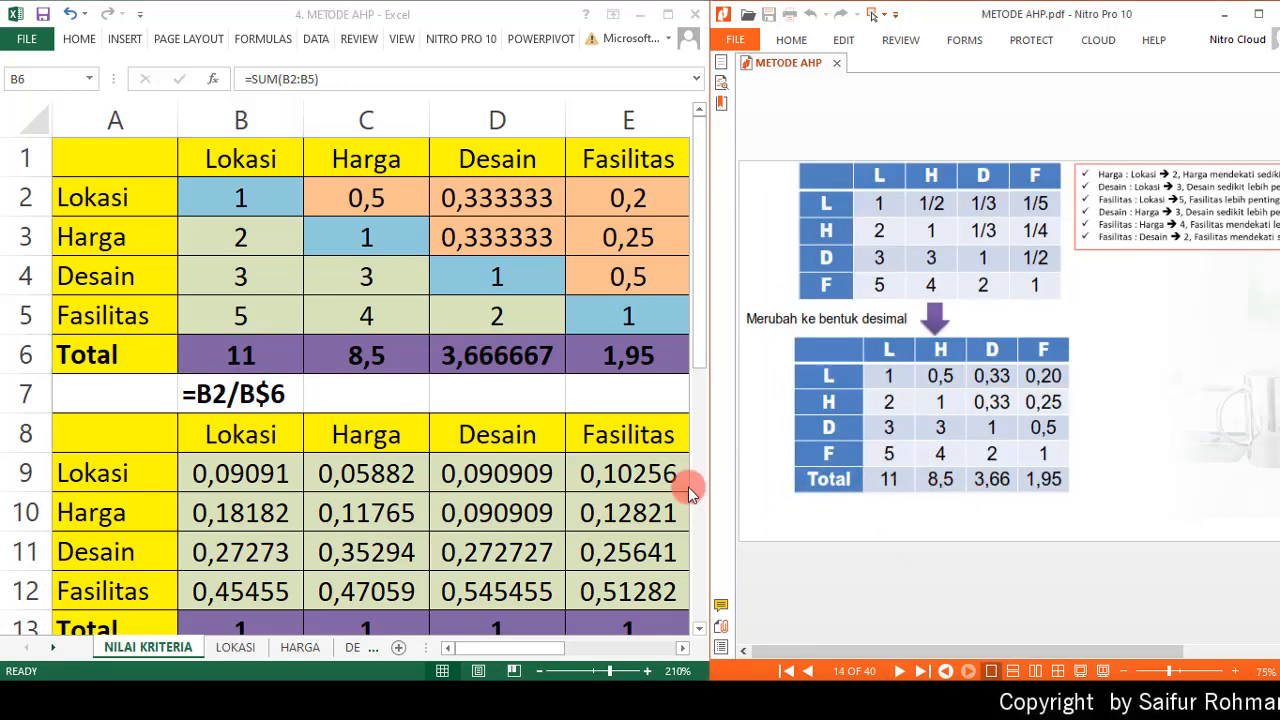
{"action": "left_click", "coordinate": [345, 357]}
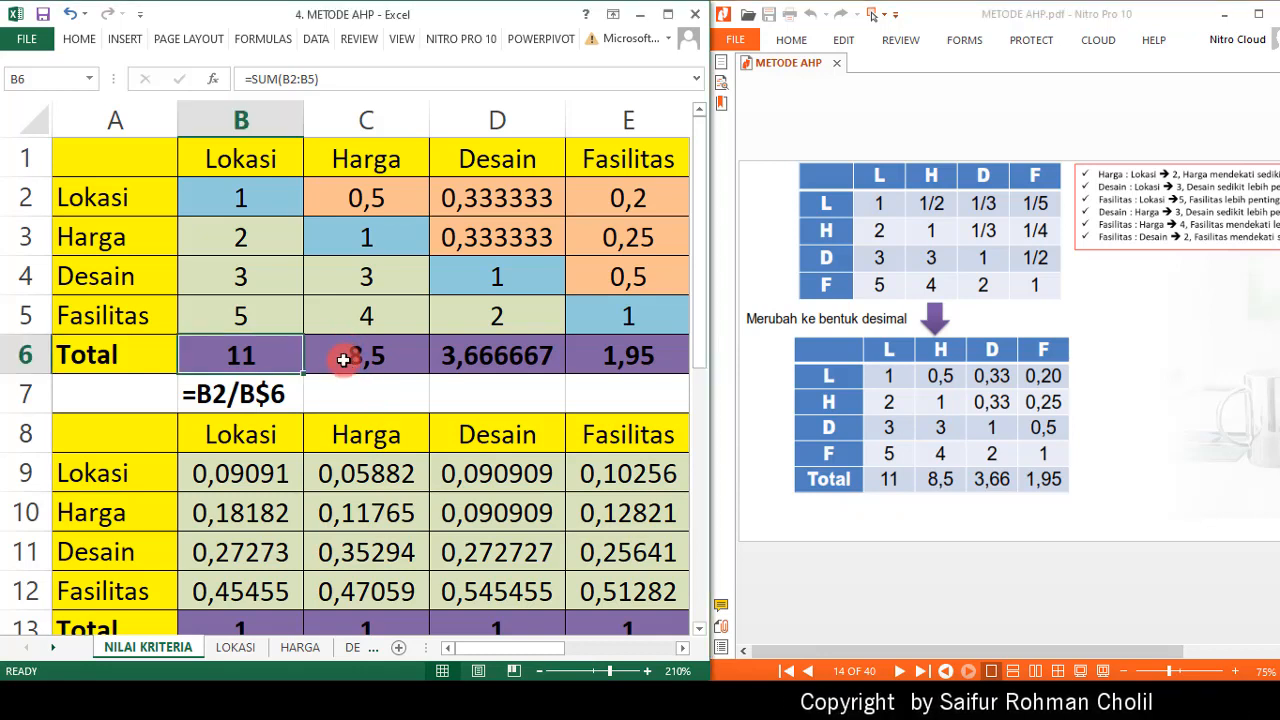
{"action": "left_click", "coordinate": [350, 361]}
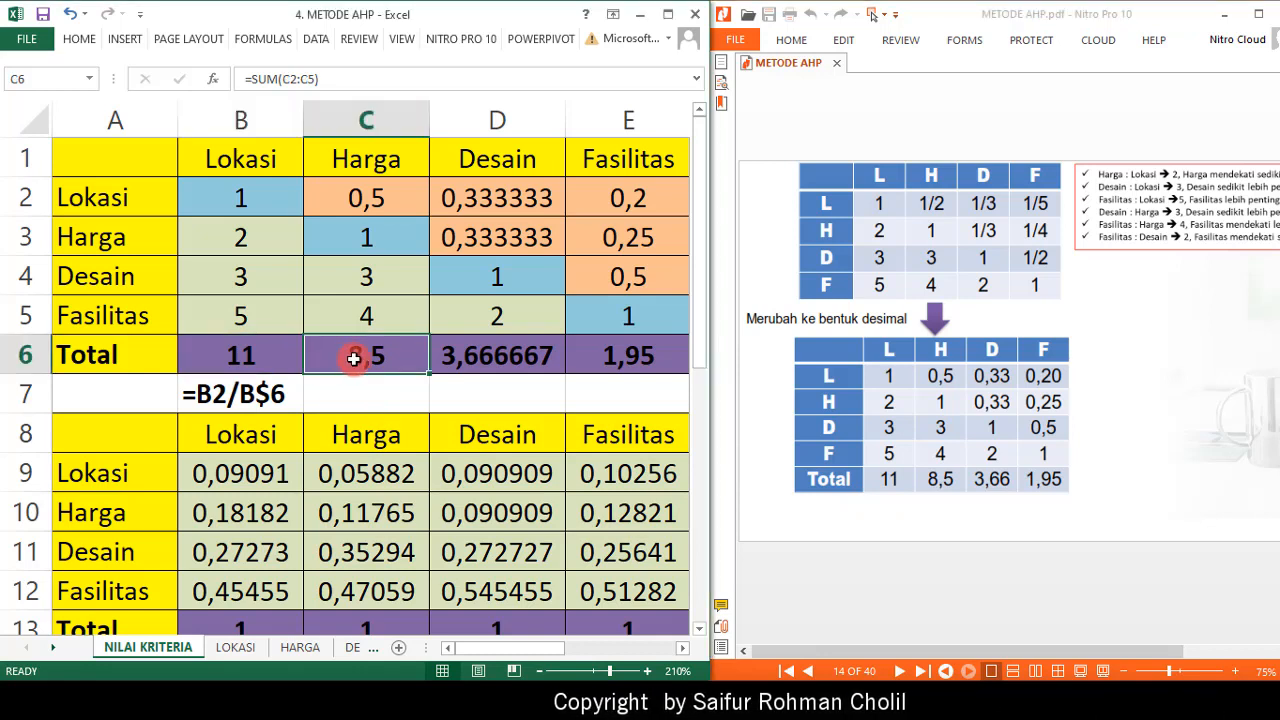
{"action": "left_click", "coordinate": [508, 356]}
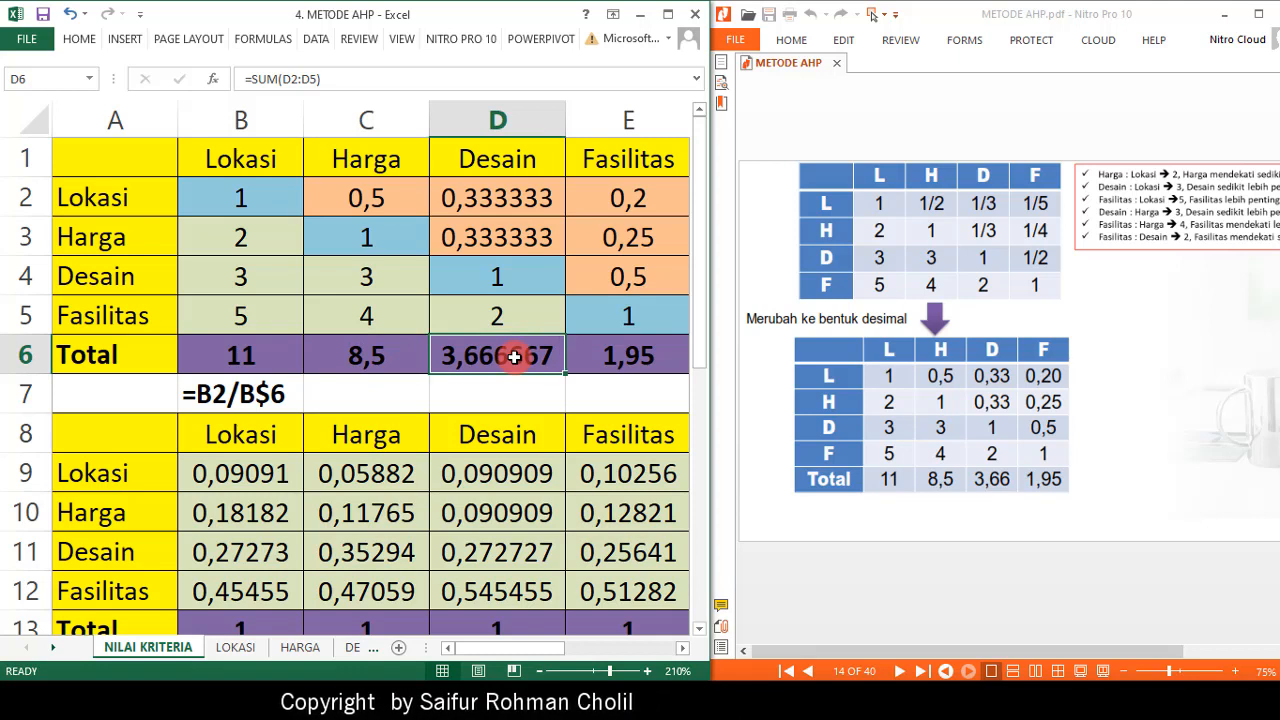
{"action": "left_click", "coordinate": [602, 360]}
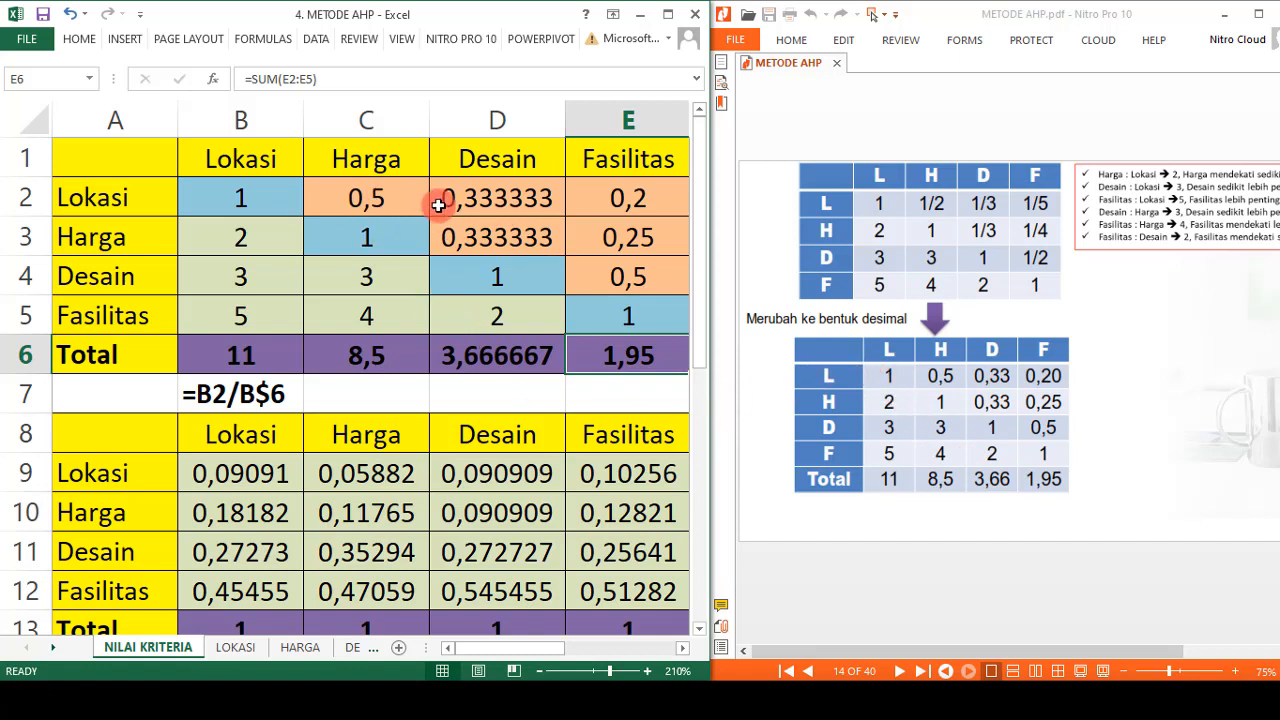
{"action": "left_click", "coordinate": [374, 199]}
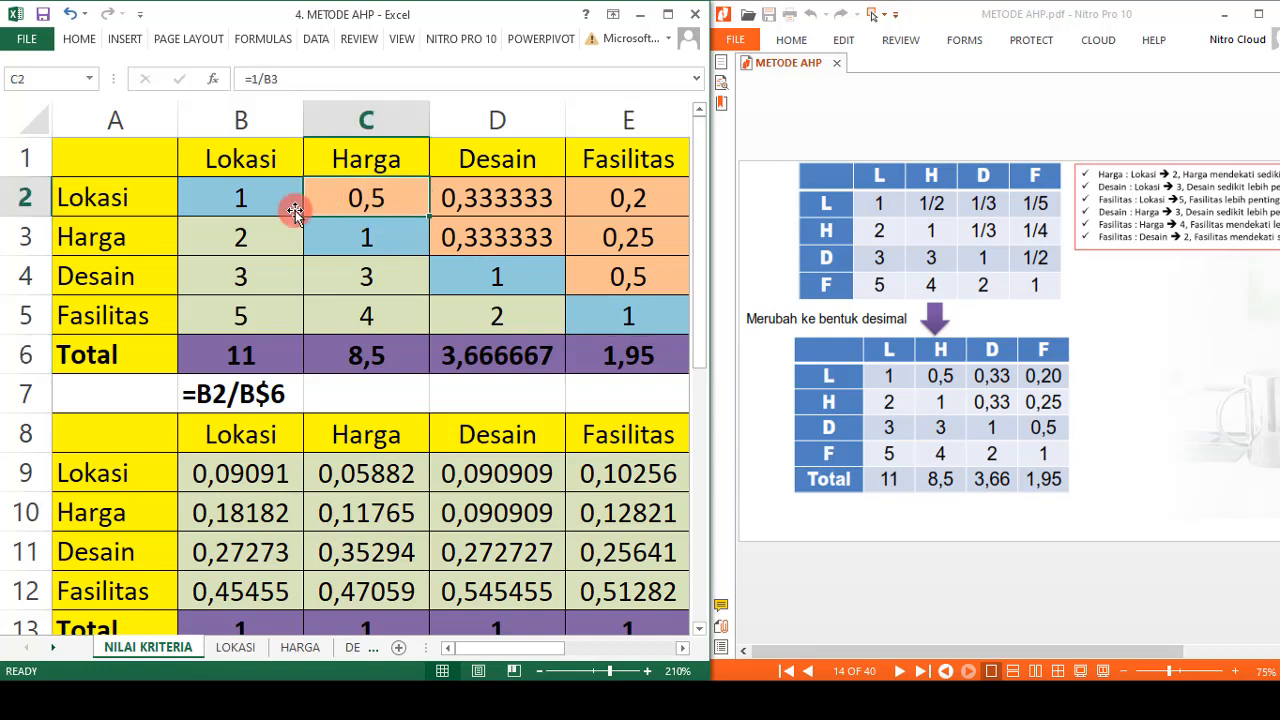
{"action": "left_click", "coordinate": [469, 199]}
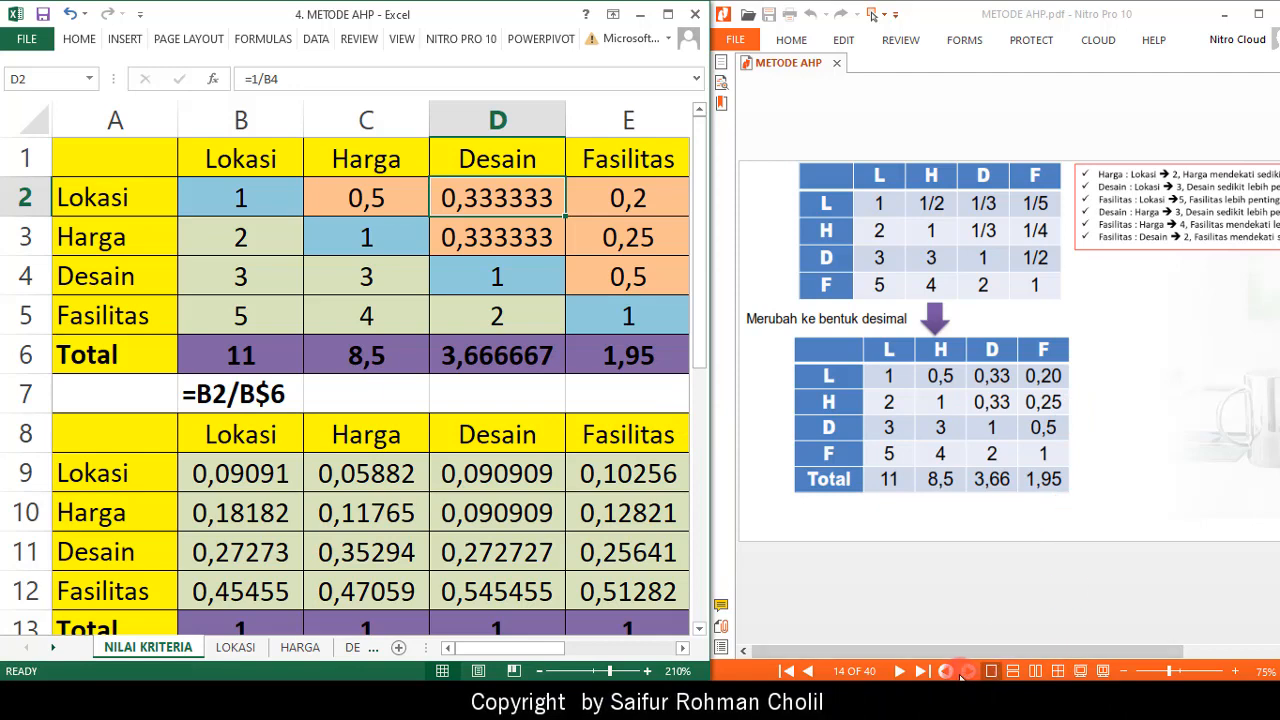
Advance the PDF to the Normalisasi explanation on page 15 and examine the normalization formulas in B9 to E9.
{"action": "left_click", "coordinate": [904, 672]}
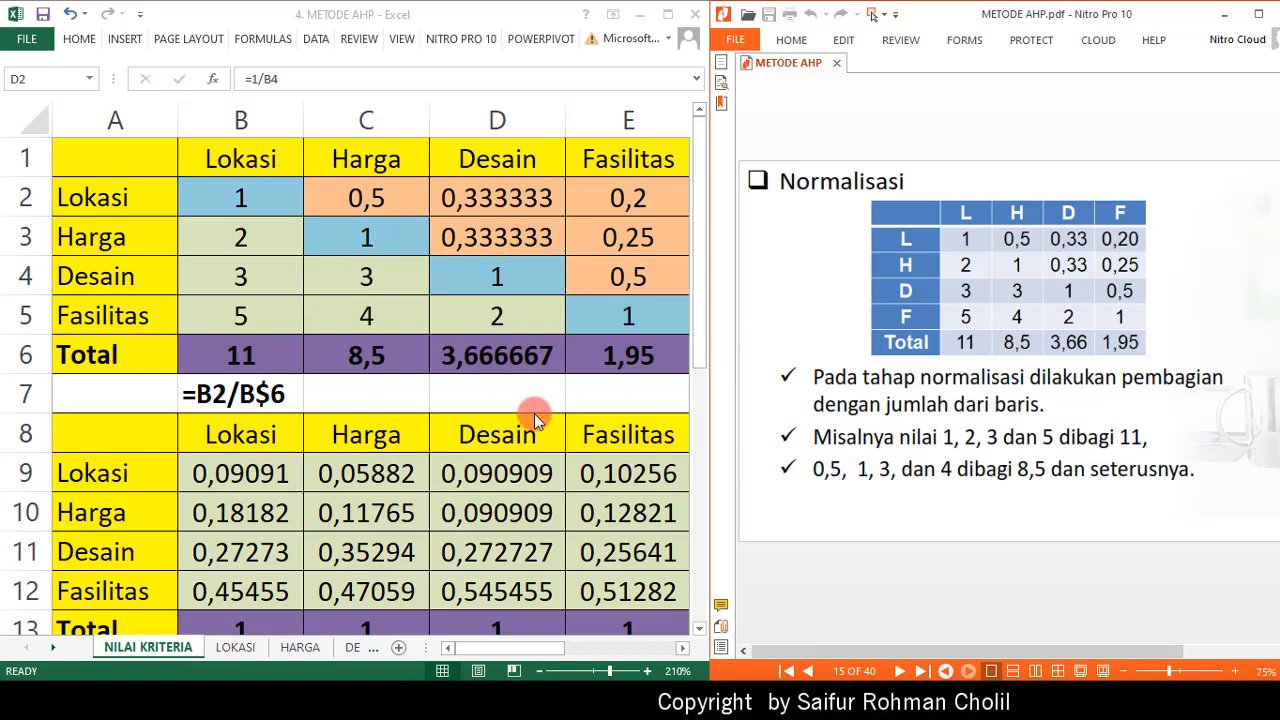
{"action": "left_click", "coordinate": [699, 288]}
{"action": "left_click_drag", "start_coordinate": [699, 332], "coordinate": [706, 372]}
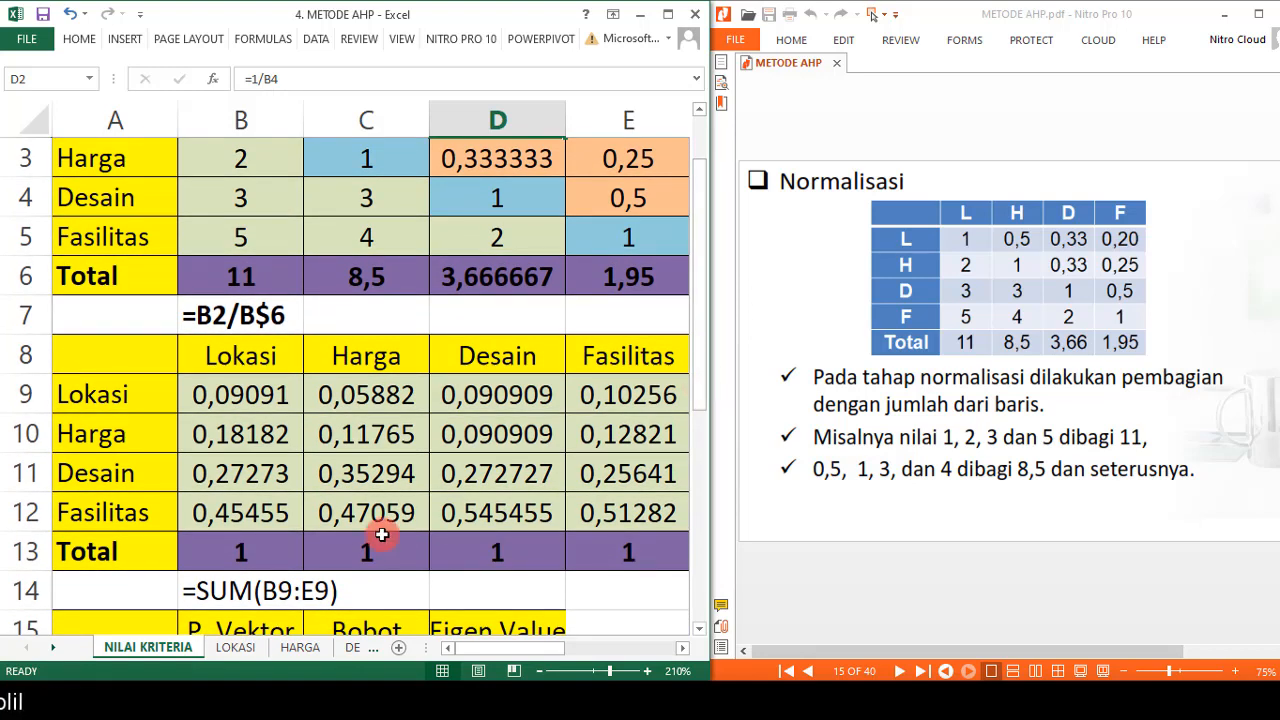
{"action": "left_click", "coordinate": [231, 398]}
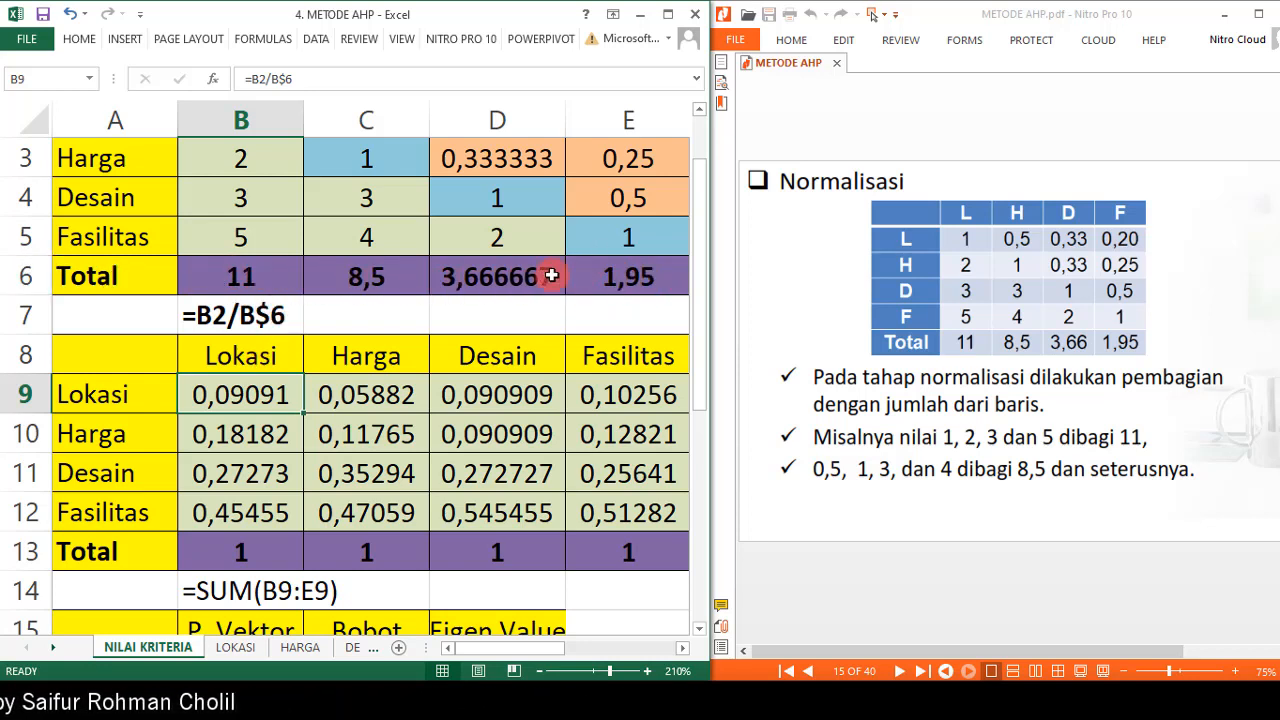
{"action": "left_click", "coordinate": [347, 401]}
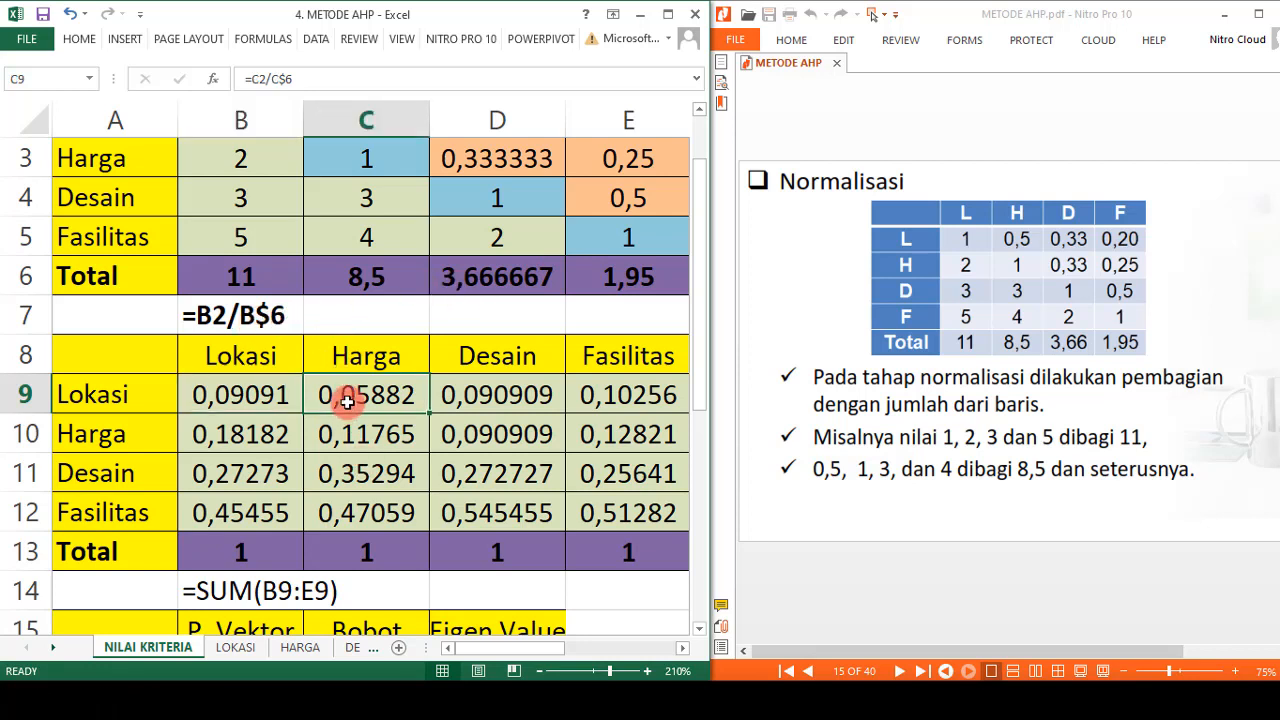
{"action": "left_click", "coordinate": [493, 401]}
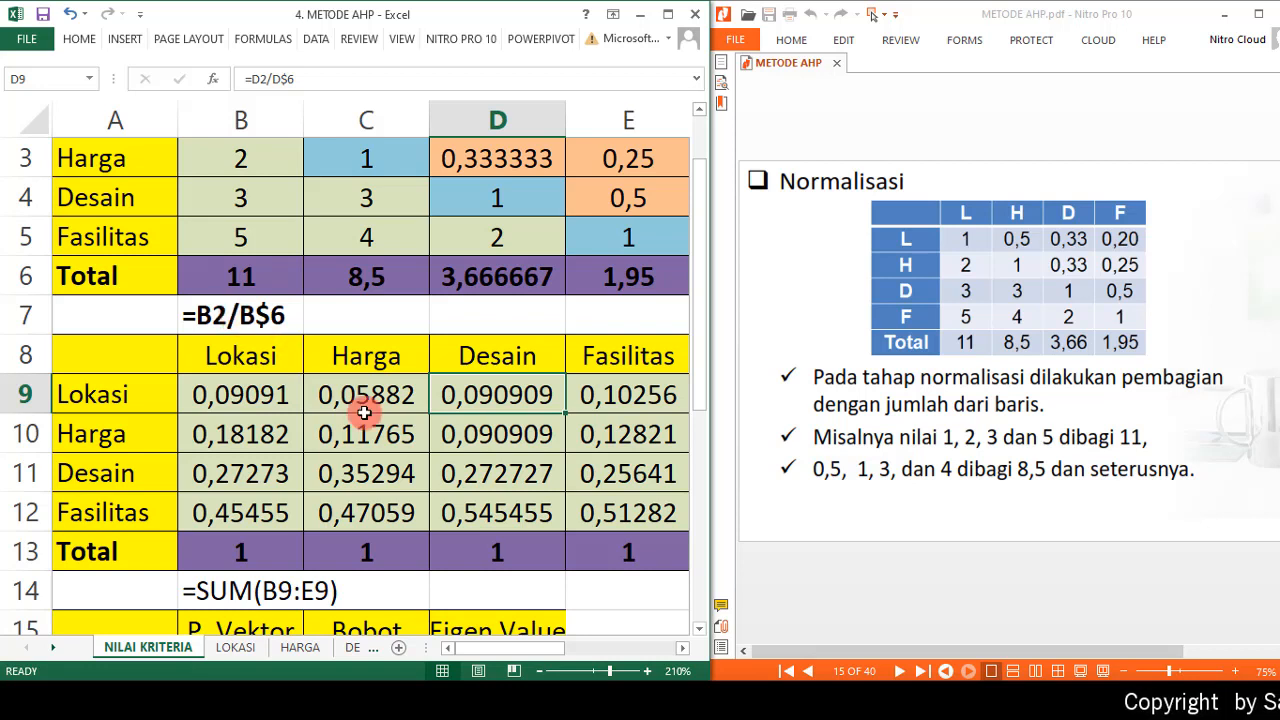
{"action": "left_click", "coordinate": [405, 395]}
{"action": "left_click", "coordinate": [490, 393]}
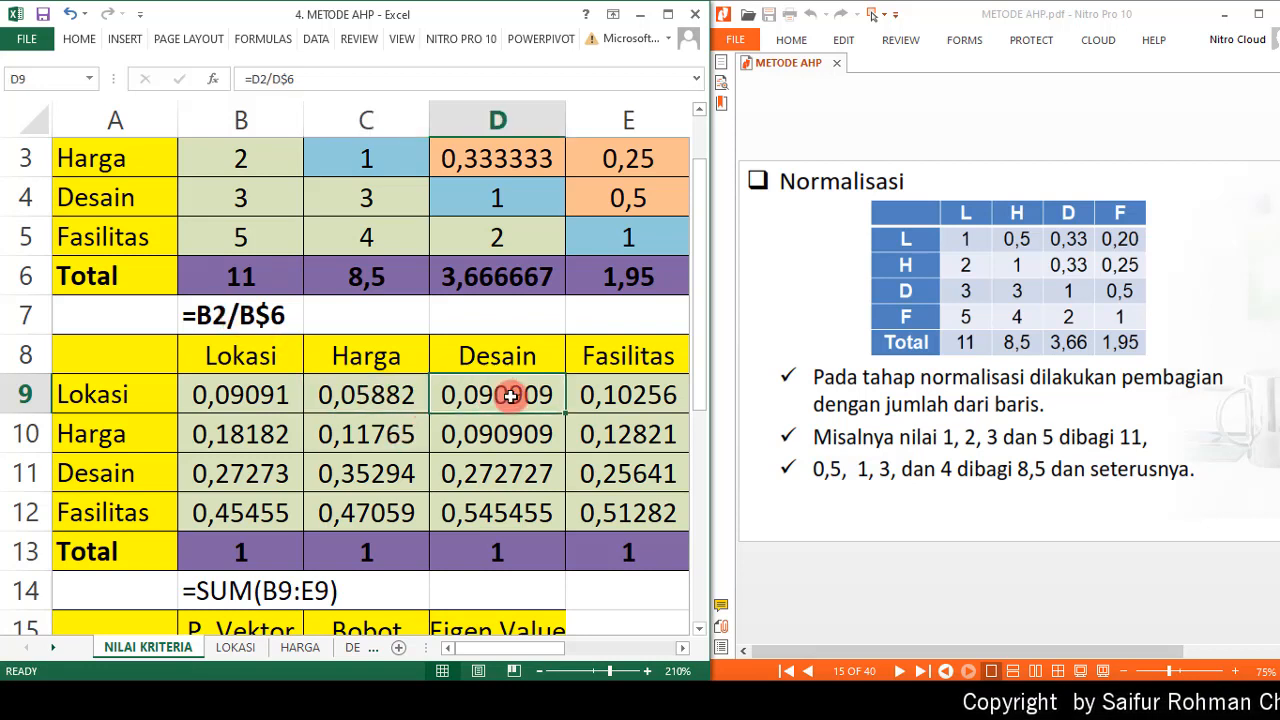
{"action": "left_click", "coordinate": [623, 393]}
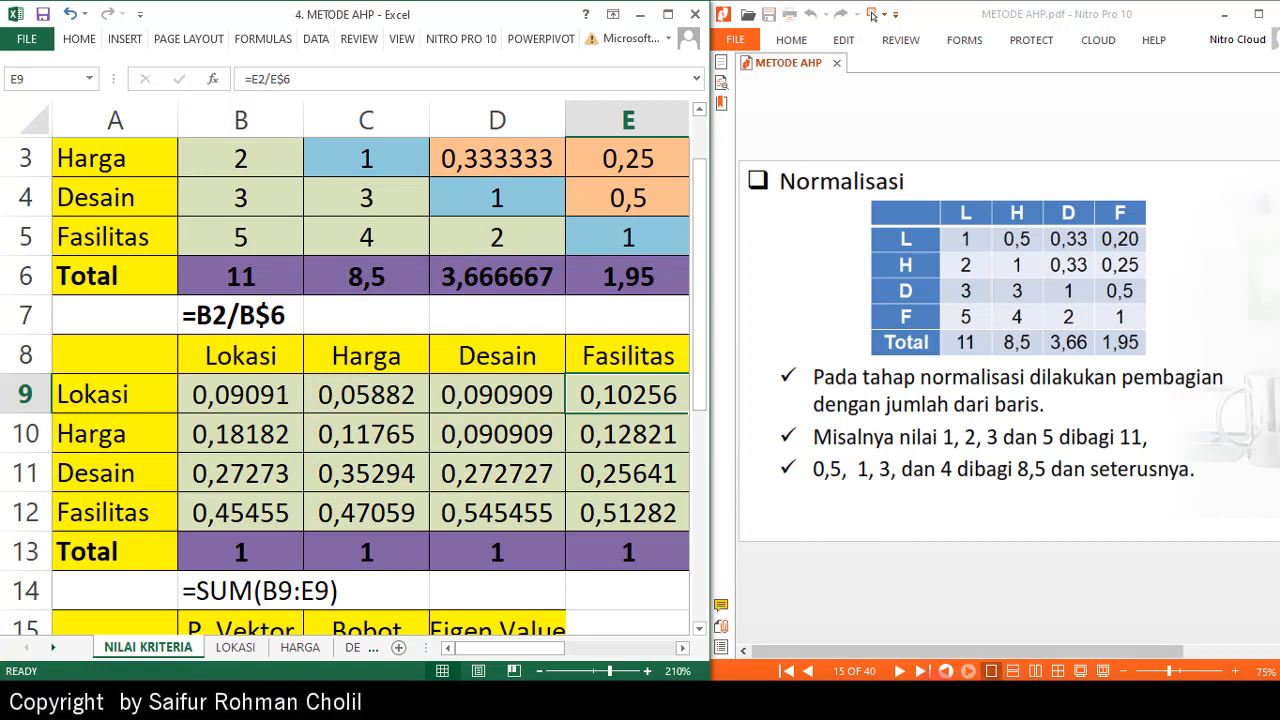
{"action": "left_click", "coordinate": [214, 392]}
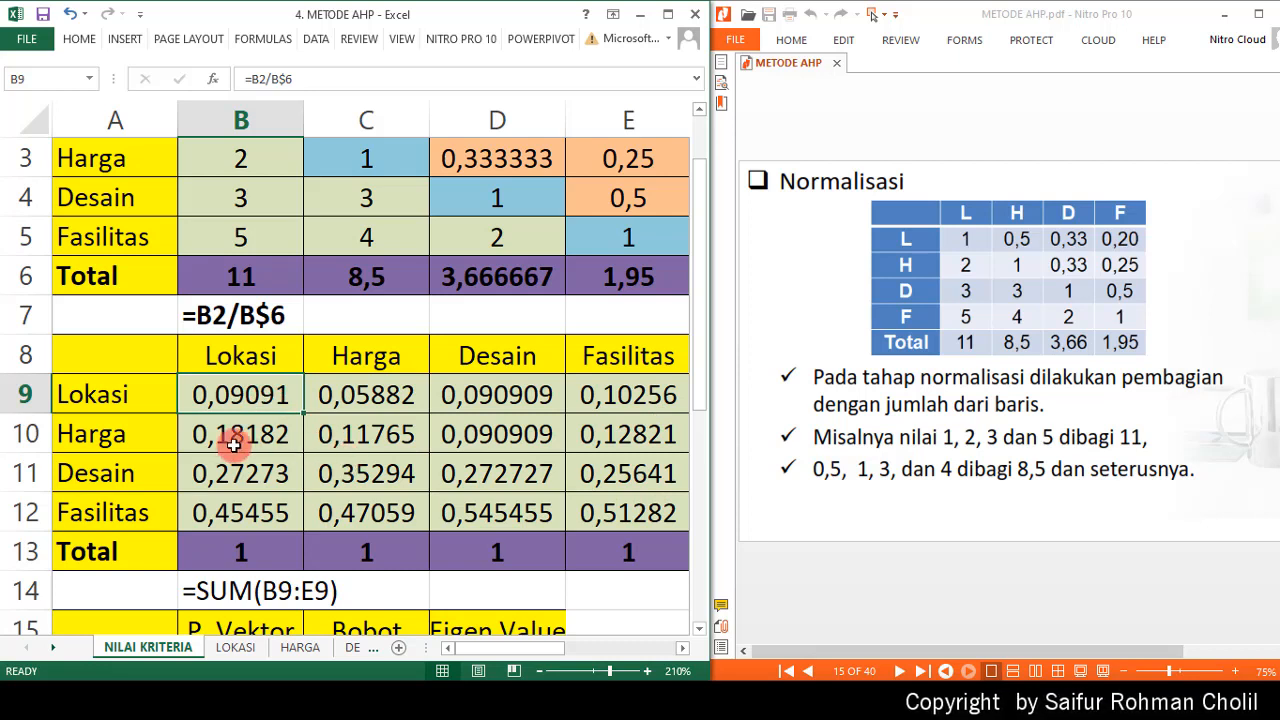
Re-enter the normalization formula =B2/B$6 in cell B9.
{"action": "double_click", "coordinate": [241, 402]}
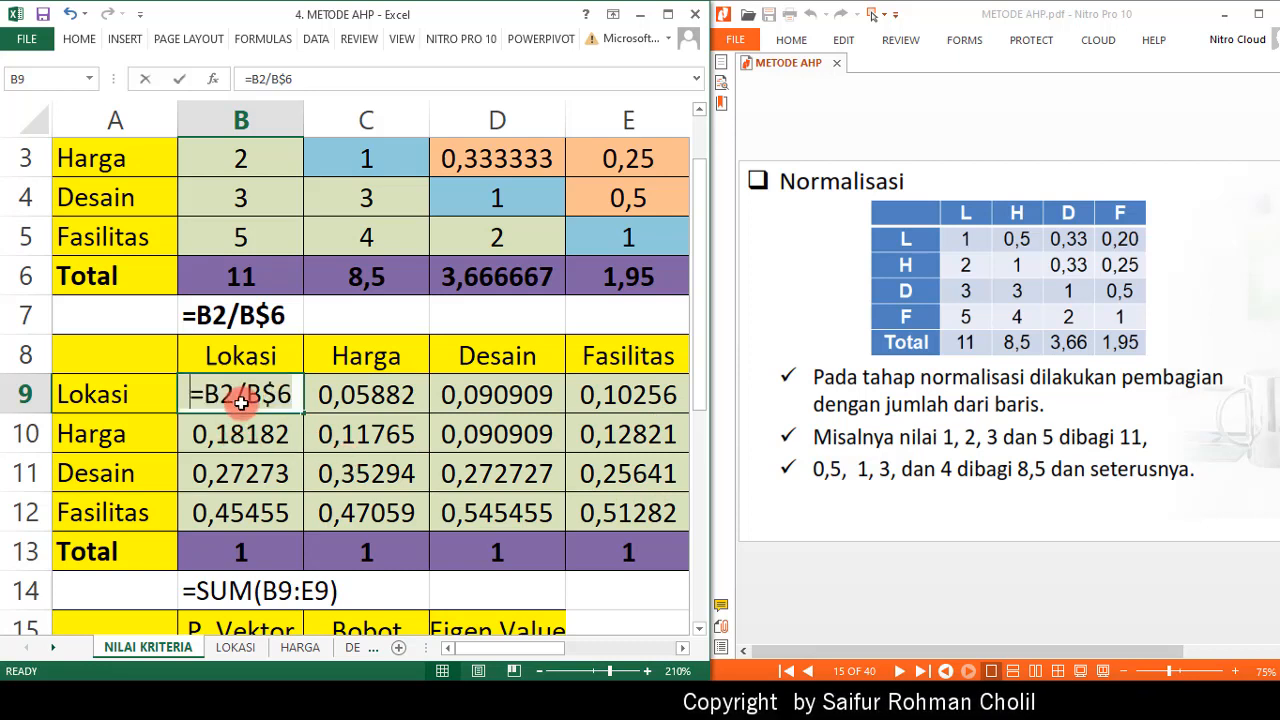
{"action": "key", "text": "BackSpace"}
{"action": "key", "text": "BackSpace"}
{"action": "key", "text": "BackSpace"}
{"action": "key", "text": "BackSpace"}
{"action": "key", "text": "BackSpace"}
{"action": "key", "text": "BackSpace"}
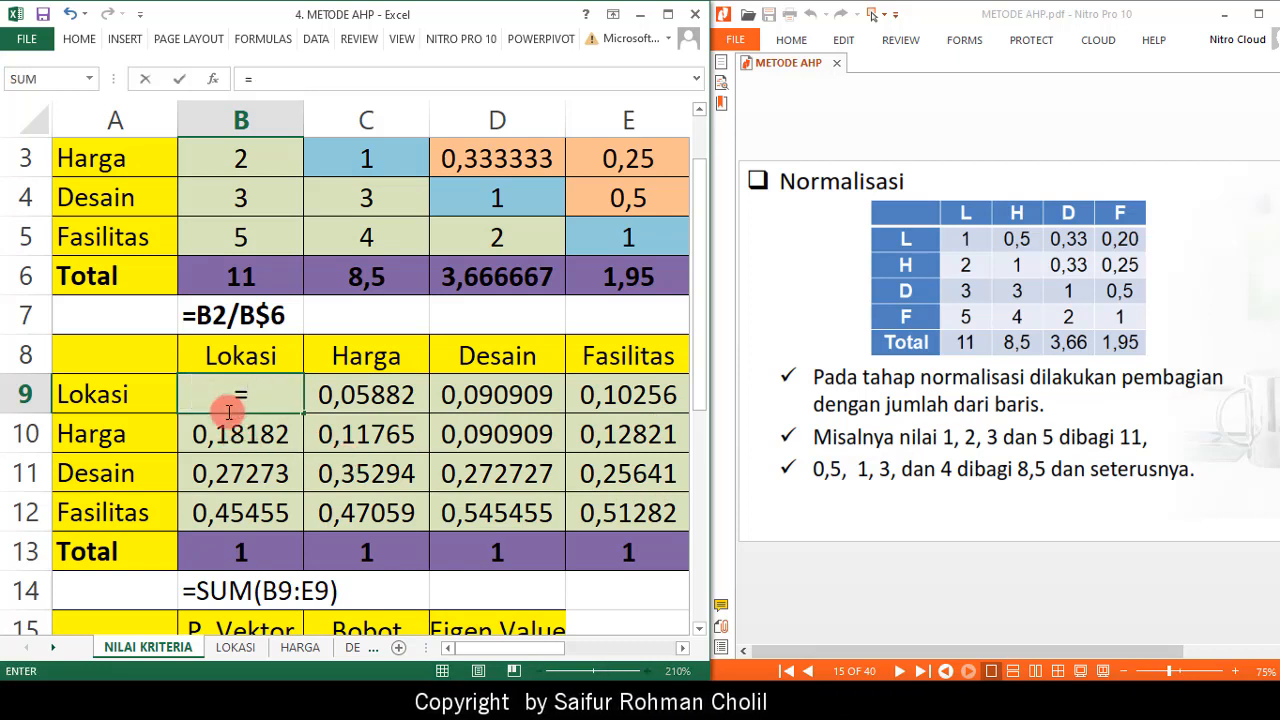
{"action": "type", "text": "B2"}
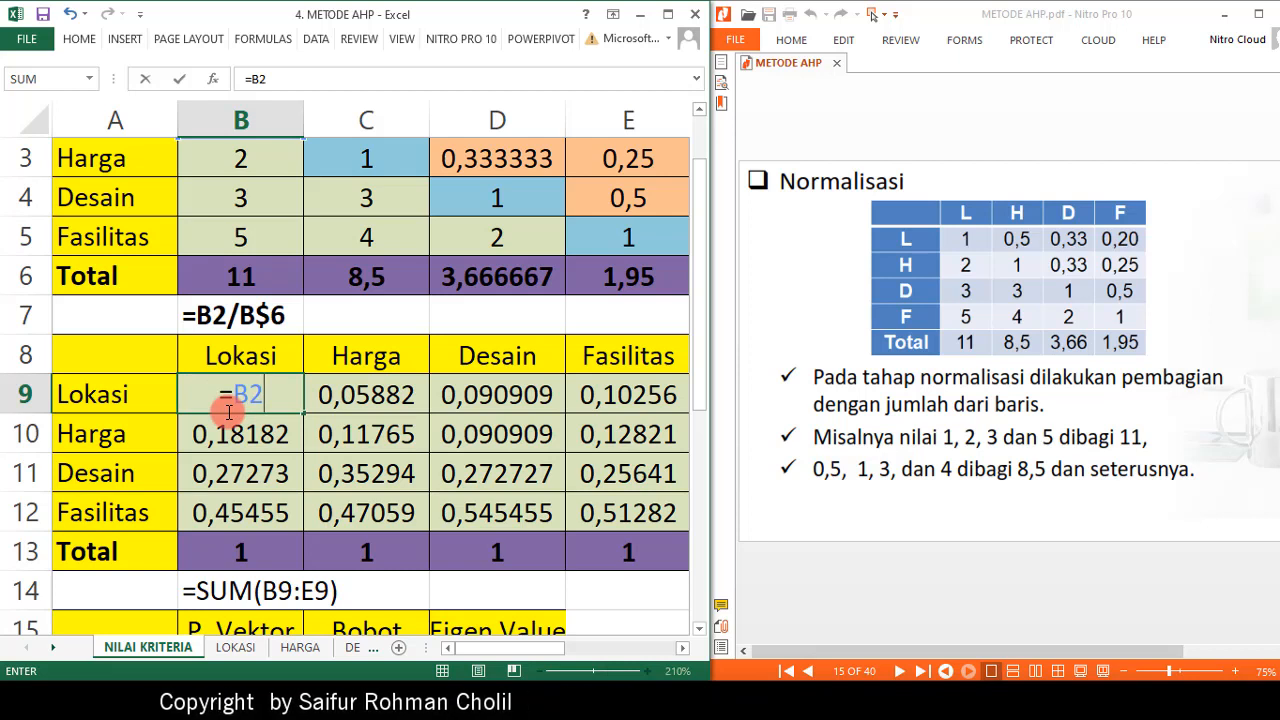
{"action": "type", "text": "/B$6"}
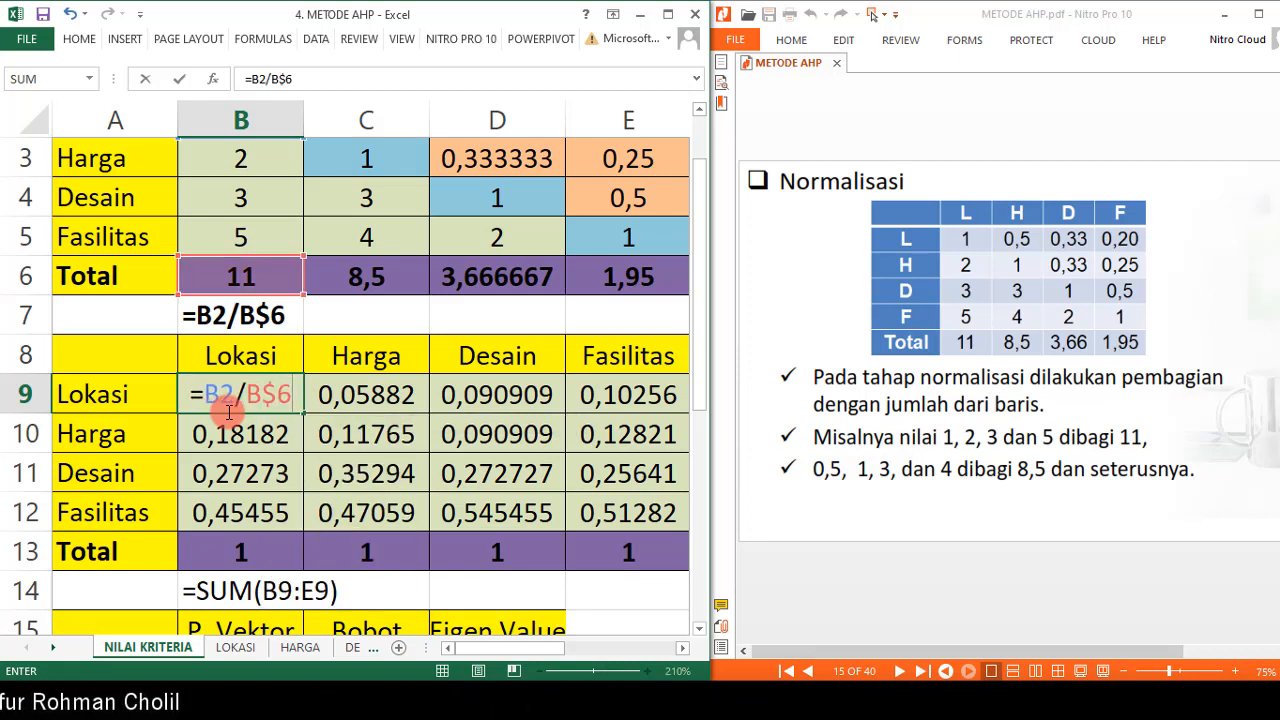
{"action": "key", "text": "Return"}
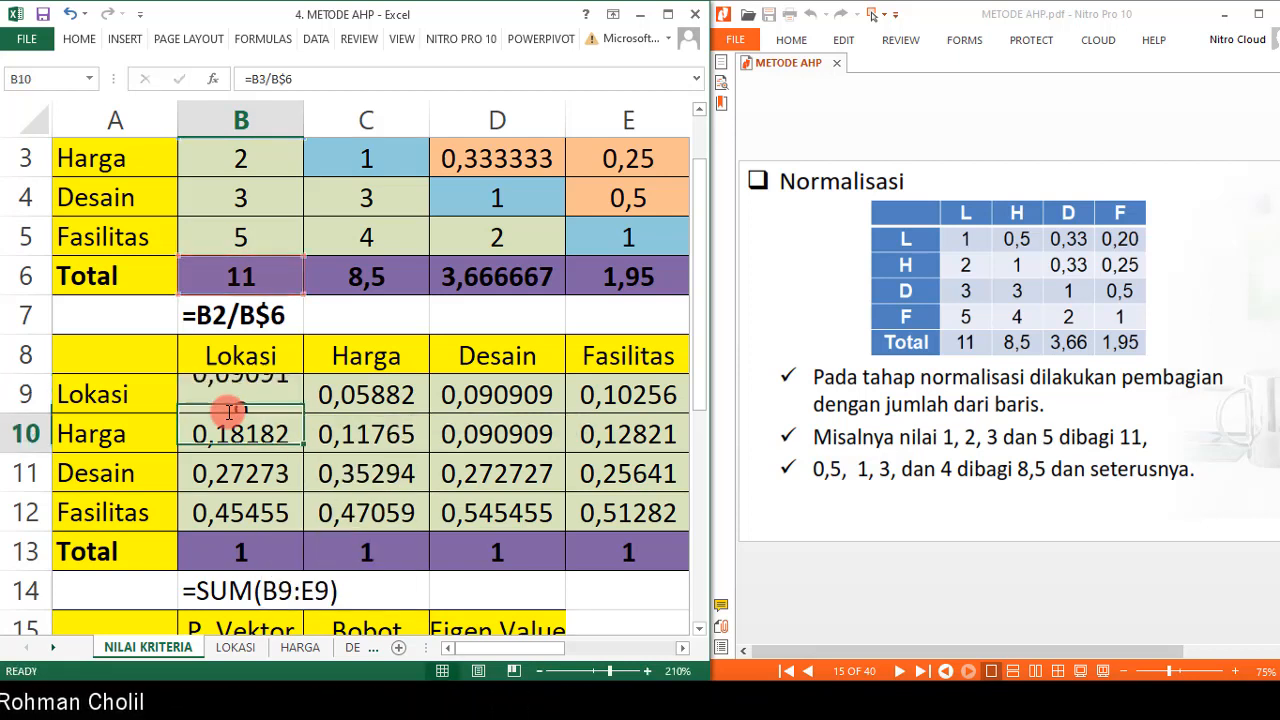
Fill the B9 normalization formula down to row 12 and across to column E, covering B9:E12.
{"action": "left_click", "coordinate": [222, 389]}
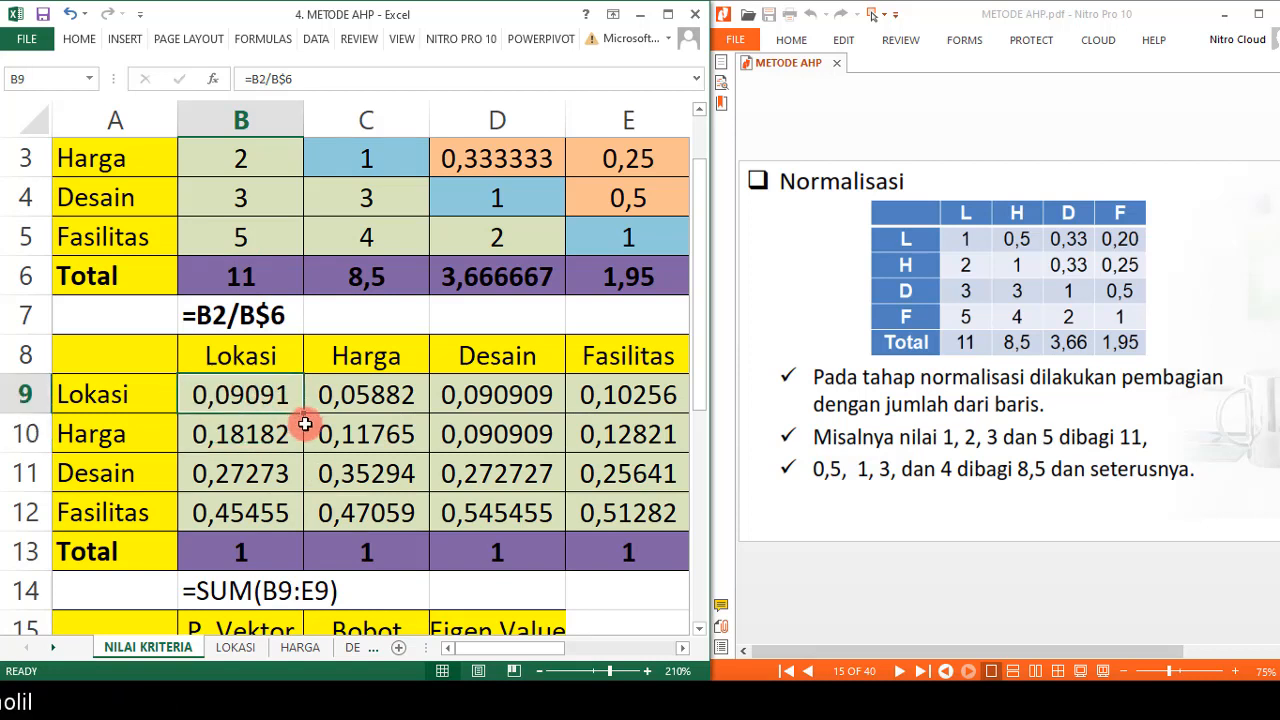
{"action": "left_click_drag", "start_coordinate": [305, 413], "coordinate": [299, 441]}
{"action": "left_click_drag", "start_coordinate": [301, 523], "coordinate": [631, 558]}
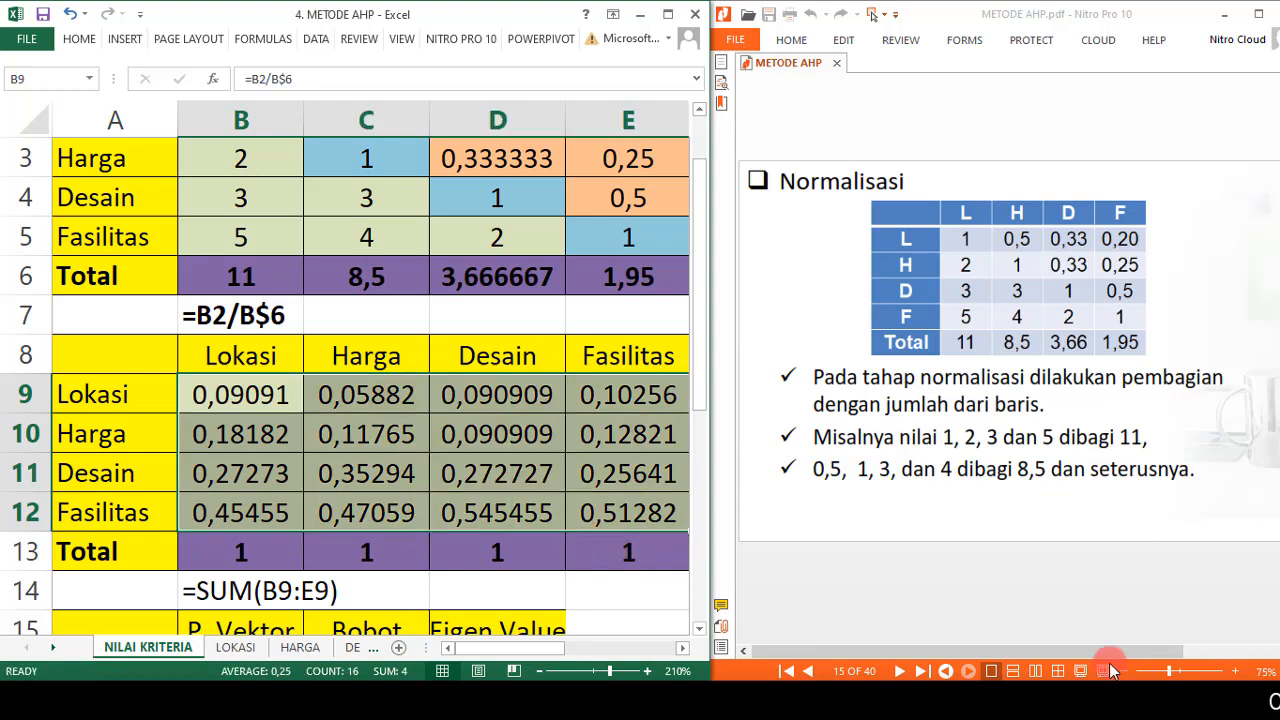
Move the PDF to the Hasil normalisasi table on page 16.
{"action": "left_click", "coordinate": [901, 672]}
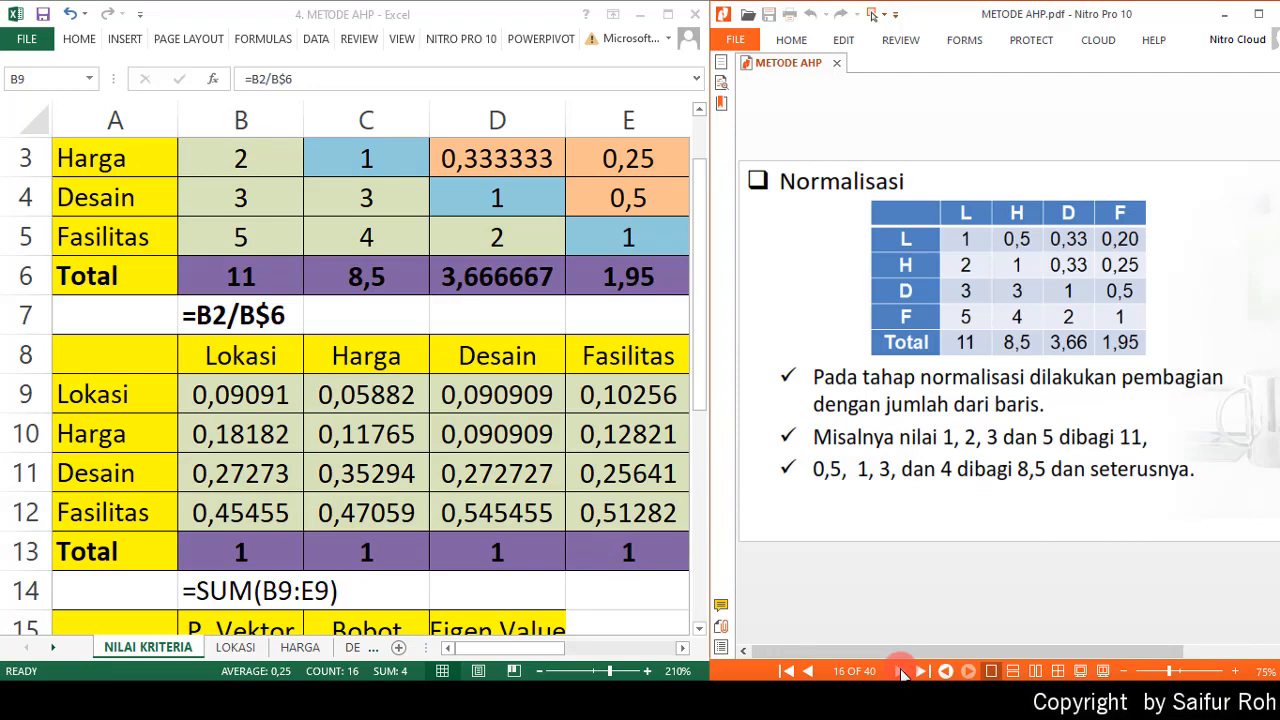
{"action": "left_click", "coordinate": [901, 672]}
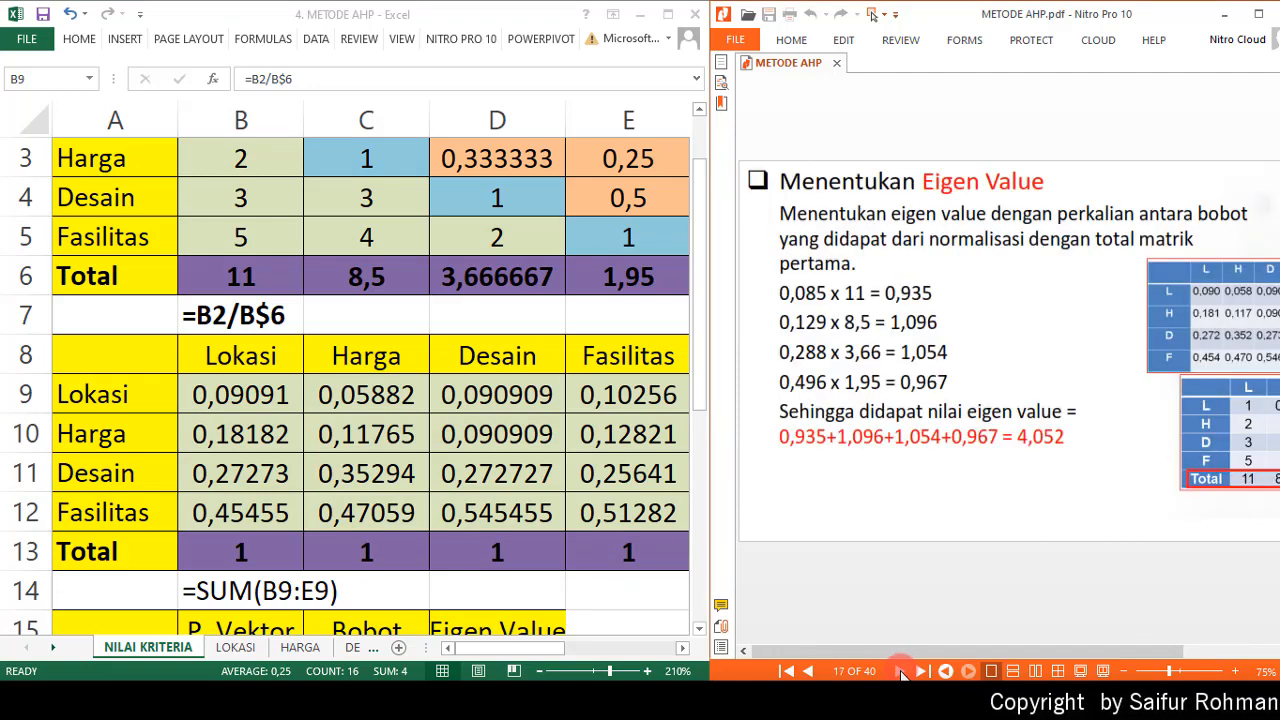
{"action": "left_click", "coordinate": [809, 672]}
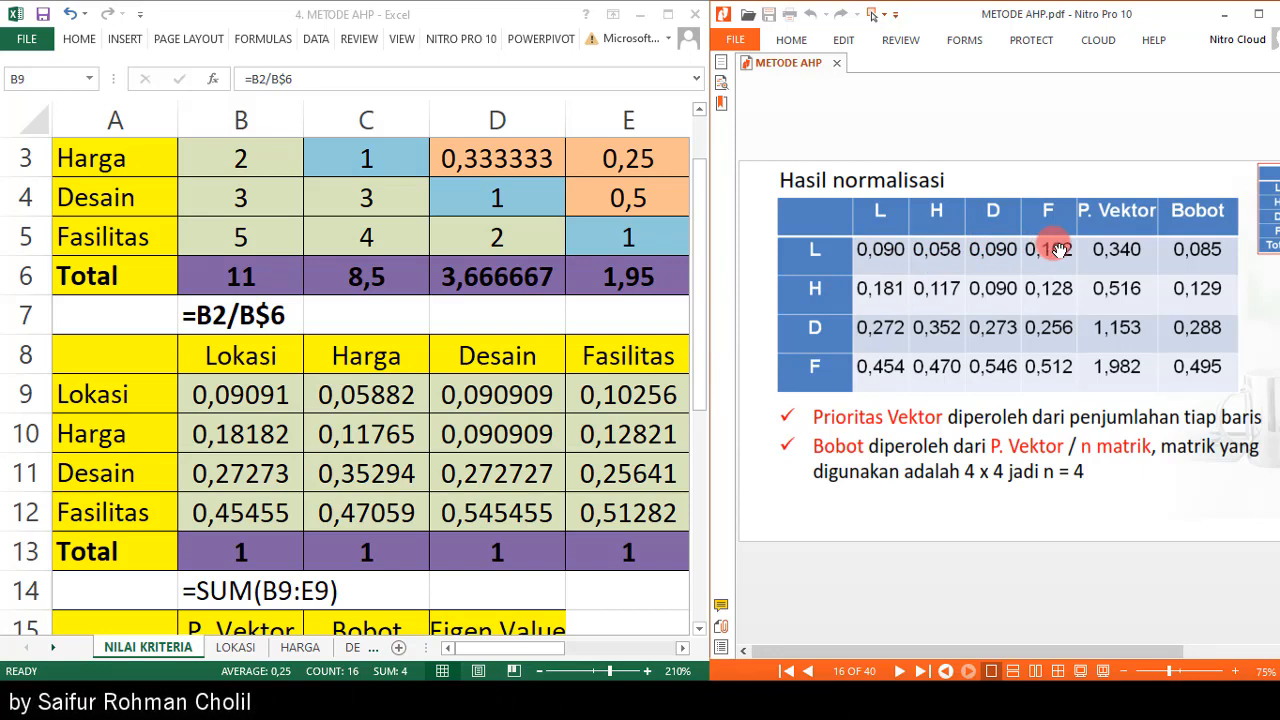
Examine the P. Vektor row-sum formulas in B16 to B18 against the normalization result on PDF page 16.
{"action": "left_click", "coordinate": [512, 651]}
{"action": "left_click_drag", "start_coordinate": [545, 655], "coordinate": [514, 648]}
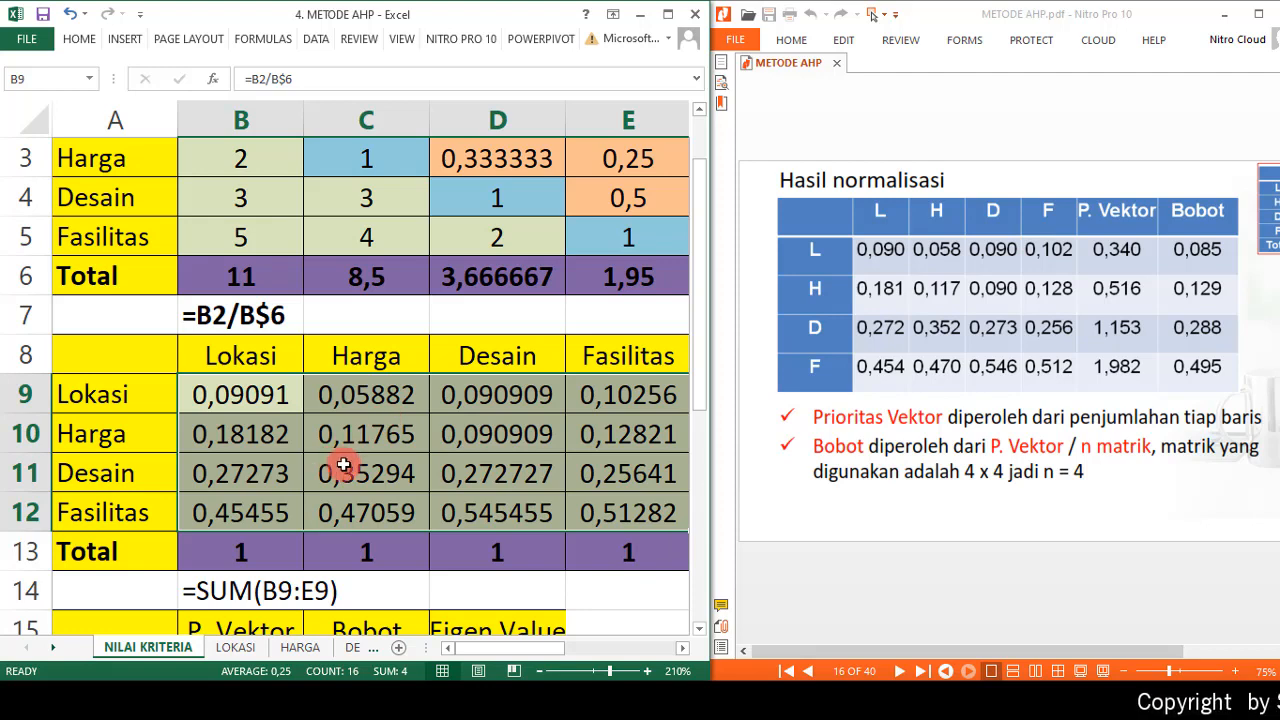
{"action": "scroll", "coordinate": [333, 463], "scroll_direction": "down", "scroll_amount": 1}
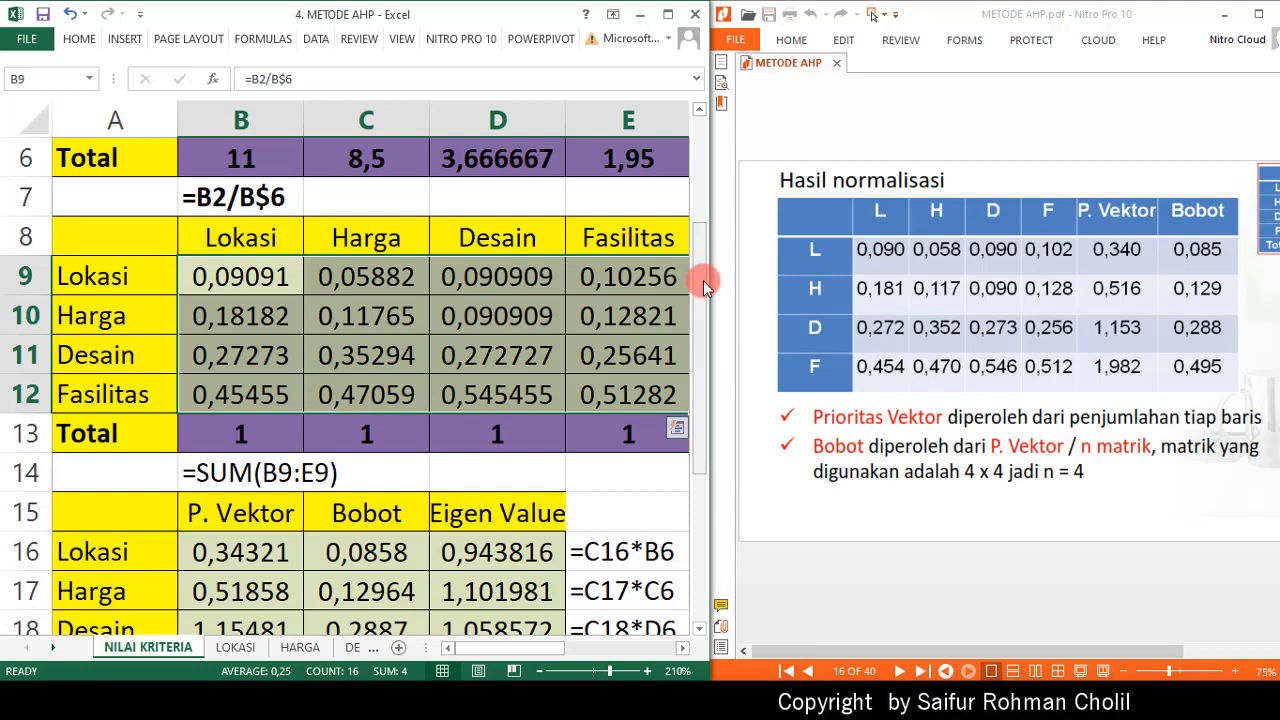
{"action": "scroll", "coordinate": [706, 289], "scroll_direction": "down", "scroll_amount": 1}
{"action": "scroll", "coordinate": [662, 343], "scroll_direction": "down", "scroll_amount": 1}
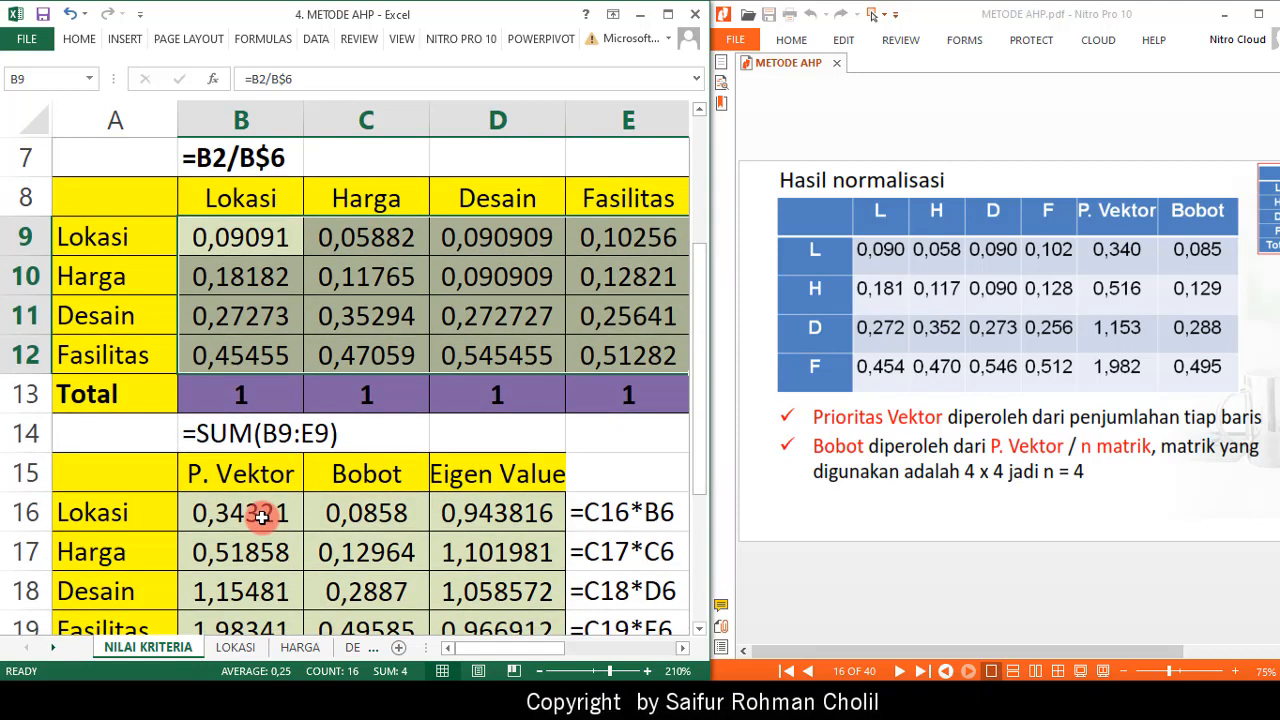
{"action": "left_click", "coordinate": [250, 512]}
{"action": "double_click", "coordinate": [250, 512]}
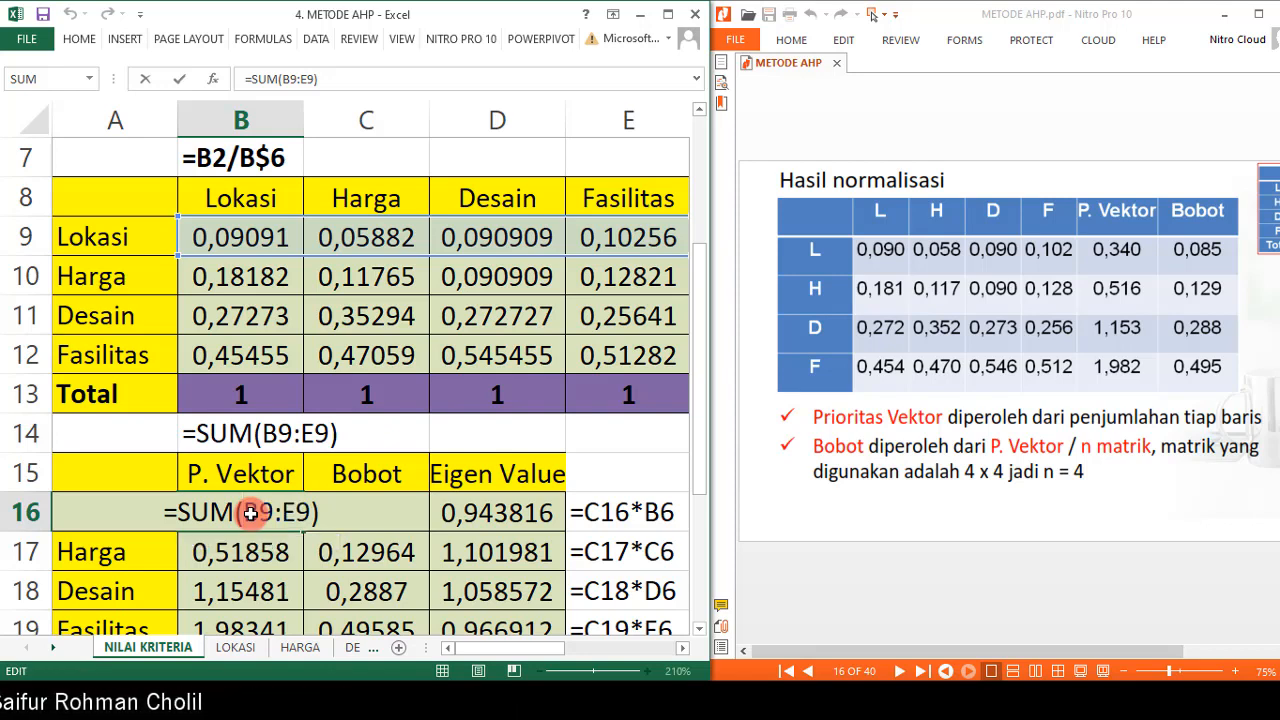
{"action": "key", "text": "Return"}
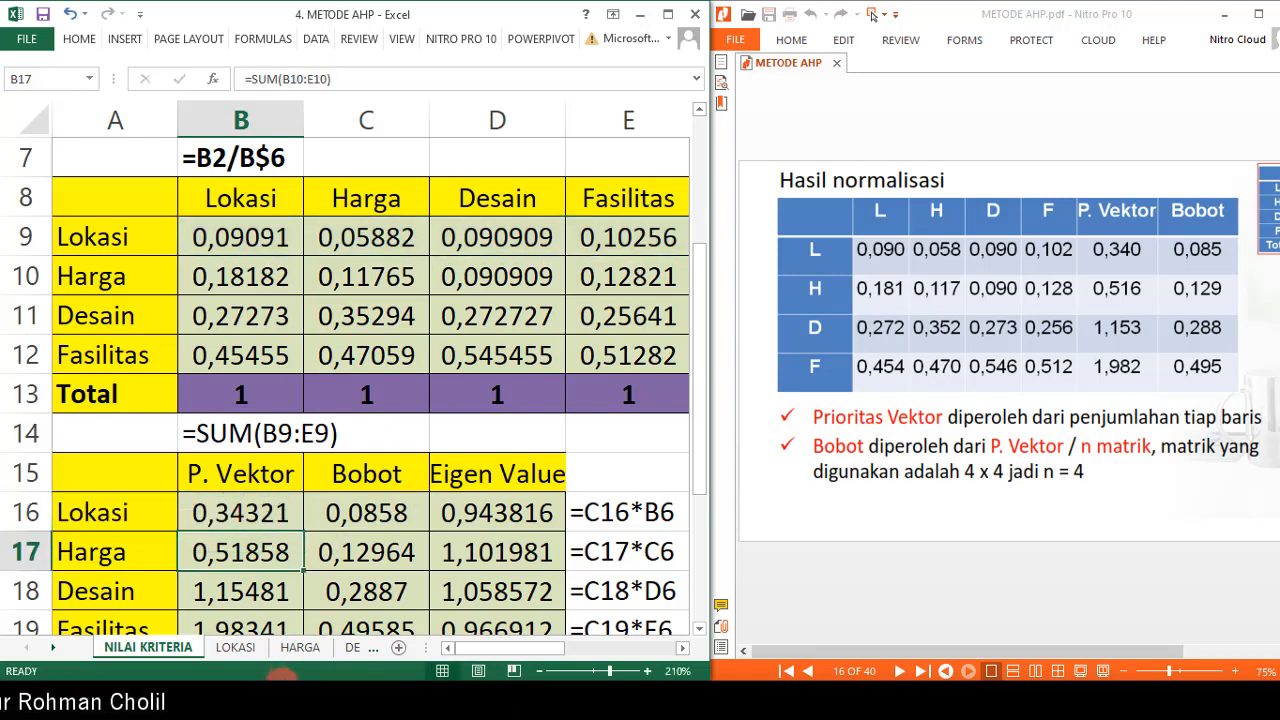
{"action": "left_click", "coordinate": [537, 672]}
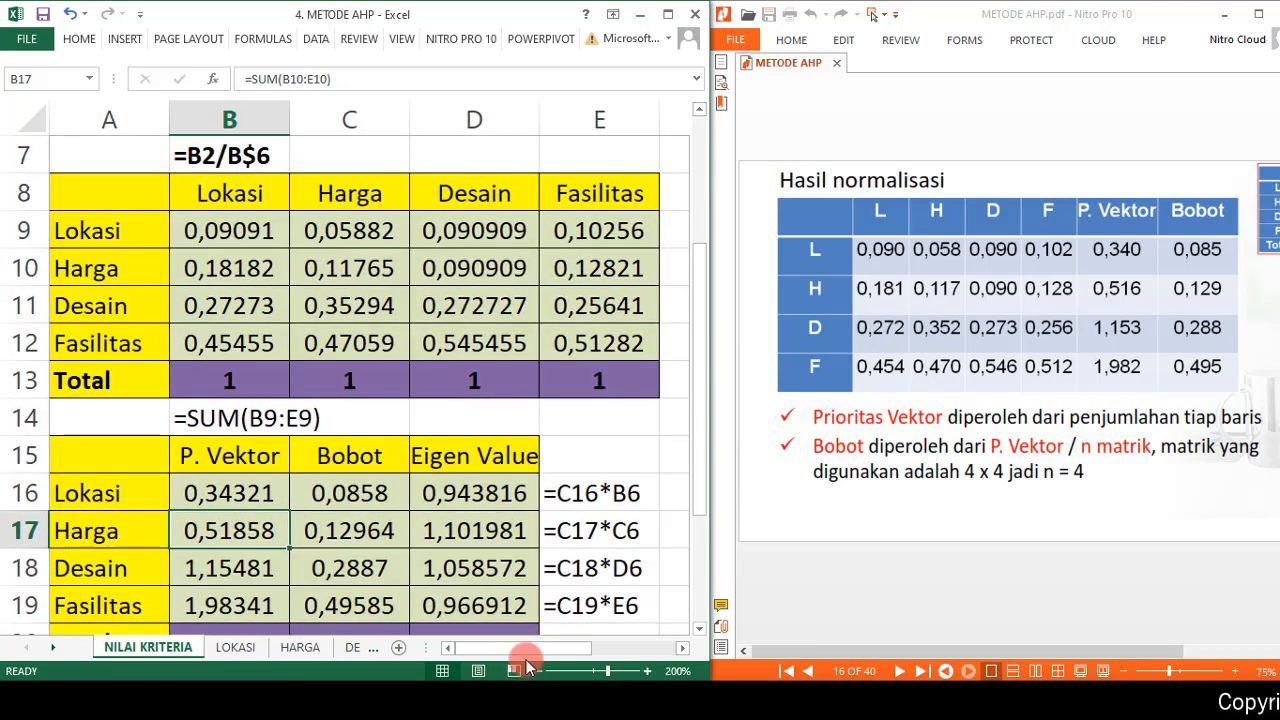
{"action": "left_click", "coordinate": [196, 494]}
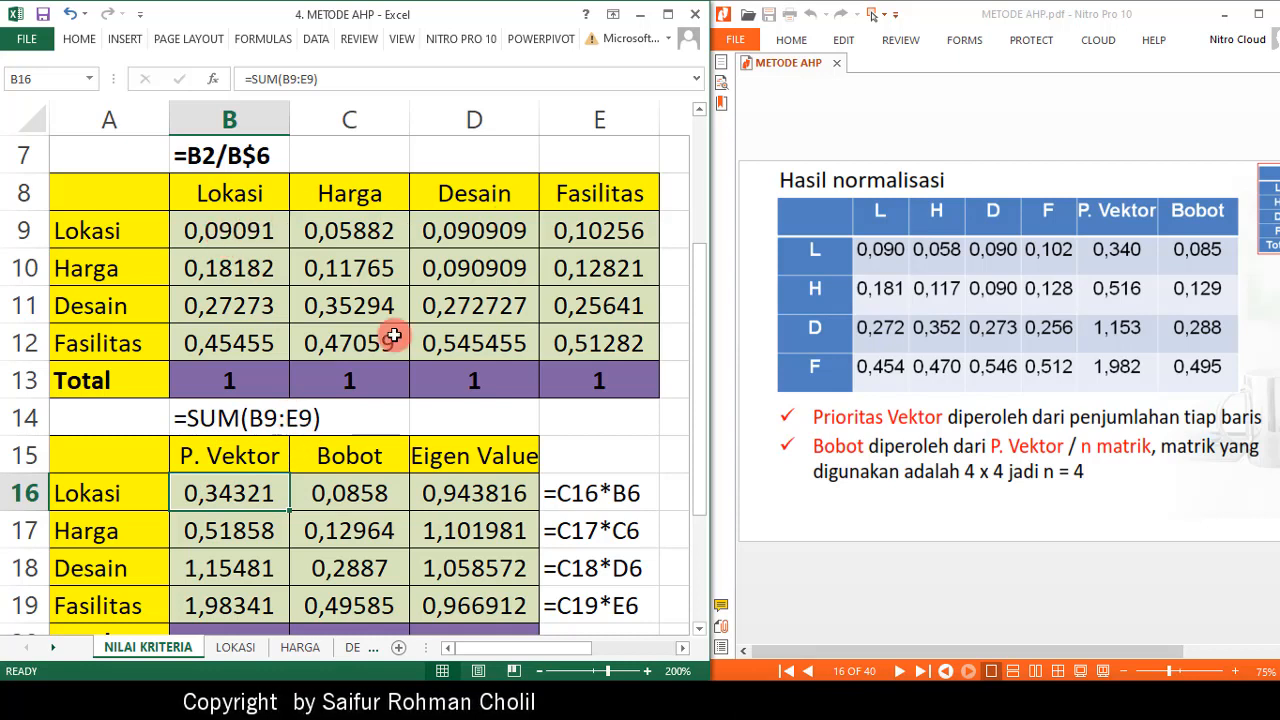
{"action": "left_click", "coordinate": [229, 531]}
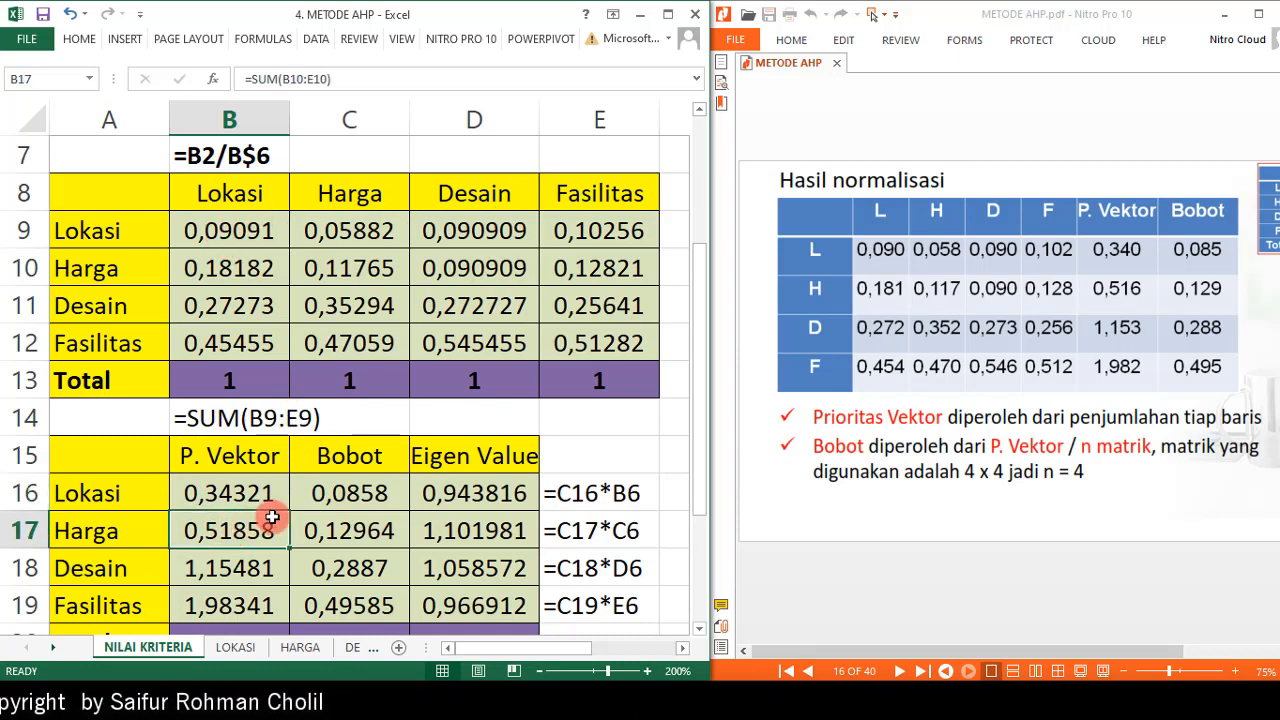
{"action": "left_click", "coordinate": [219, 568]}
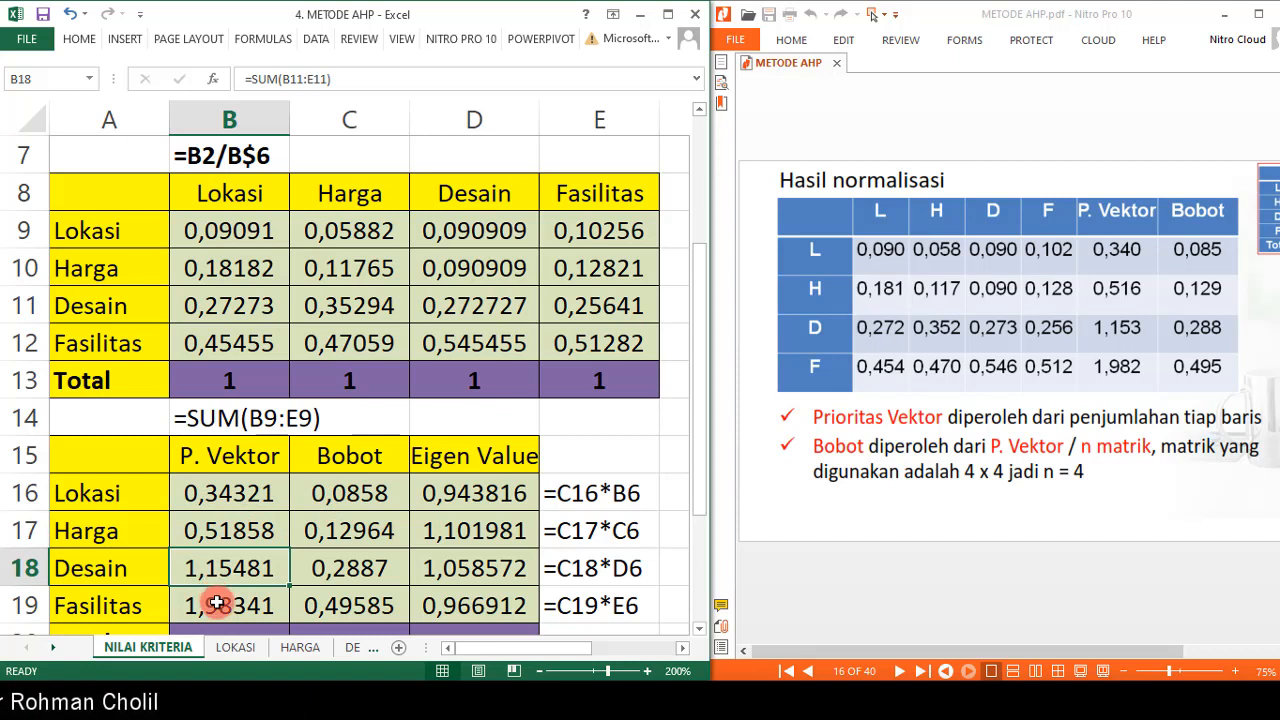
Copy the Bobot formula =B16/4 from C16 and place it as a text note in D14.
{"action": "left_click", "coordinate": [343, 499]}
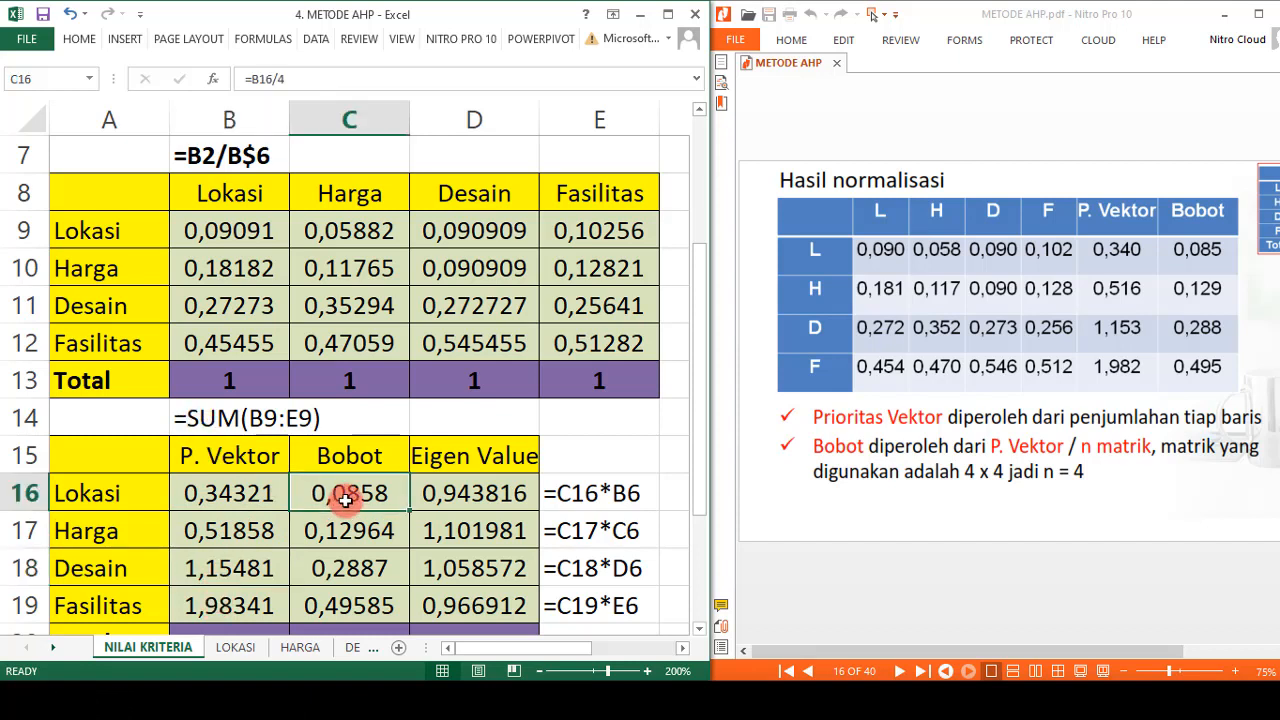
{"action": "left_click", "coordinate": [312, 72]}
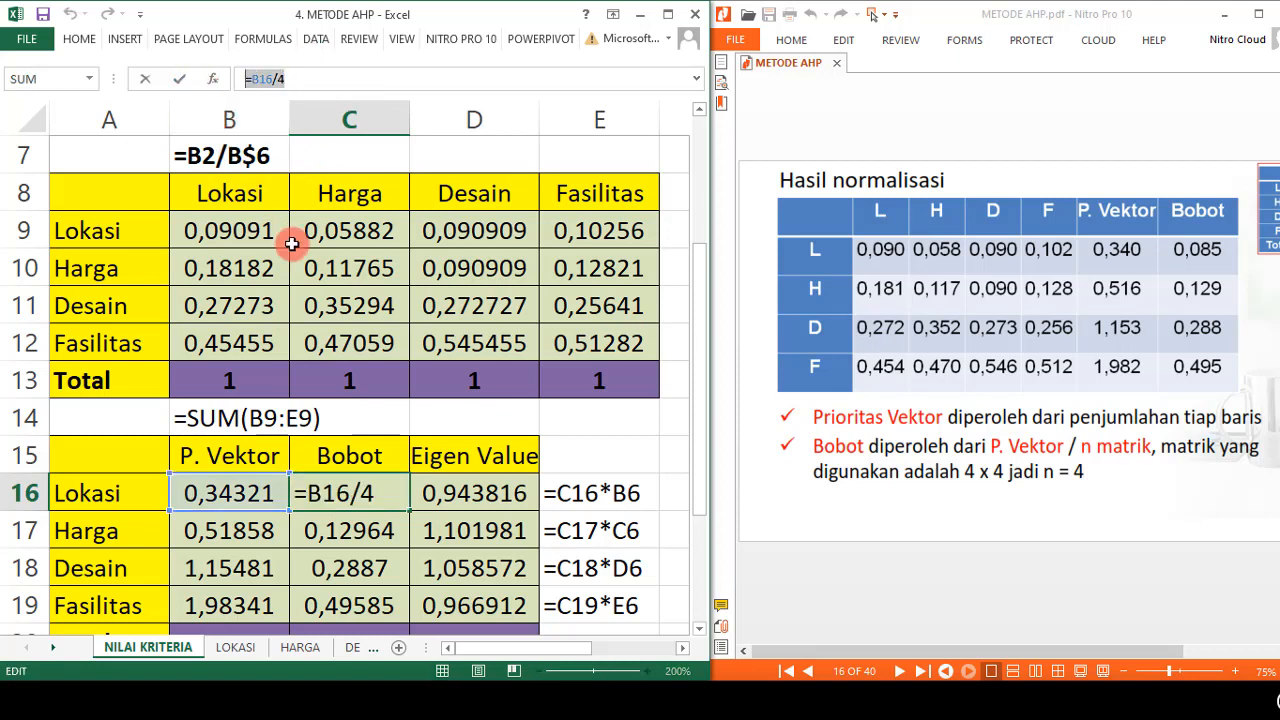
{"action": "key", "text": "Return"}
{"action": "left_click", "coordinate": [393, 416]}
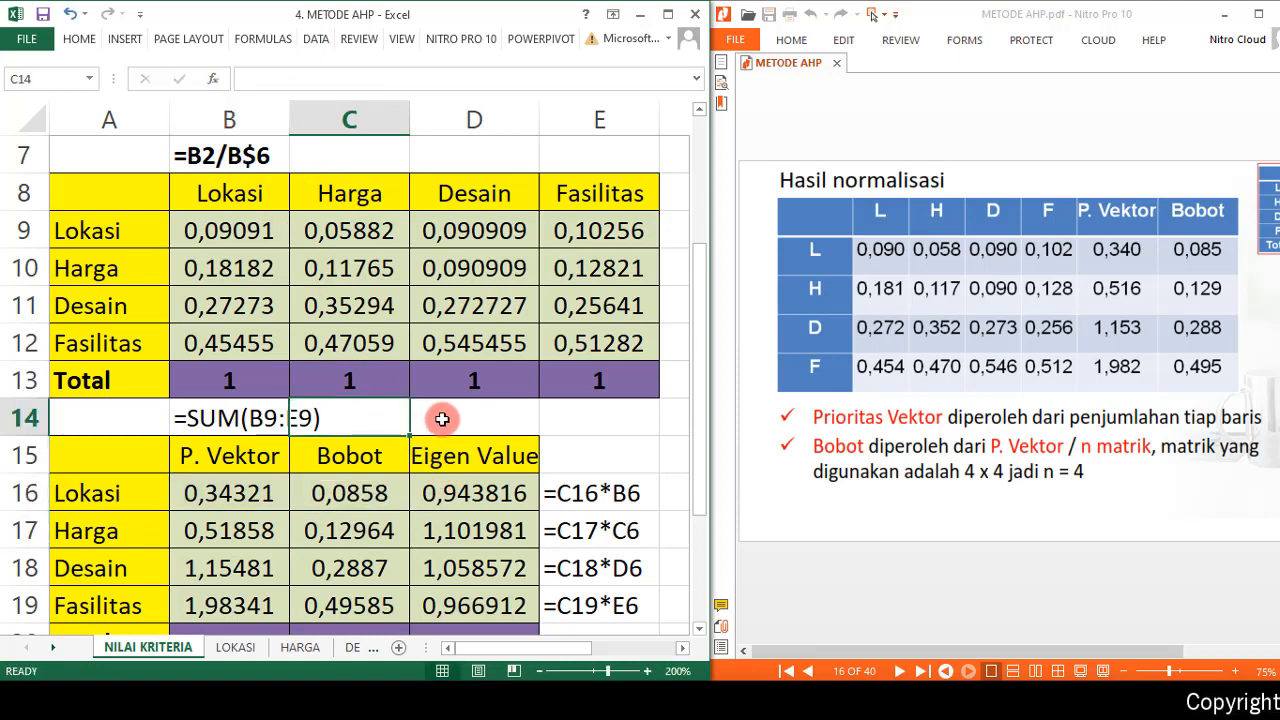
{"action": "left_click", "coordinate": [442, 419]}
{"action": "key", "text": "Return"}
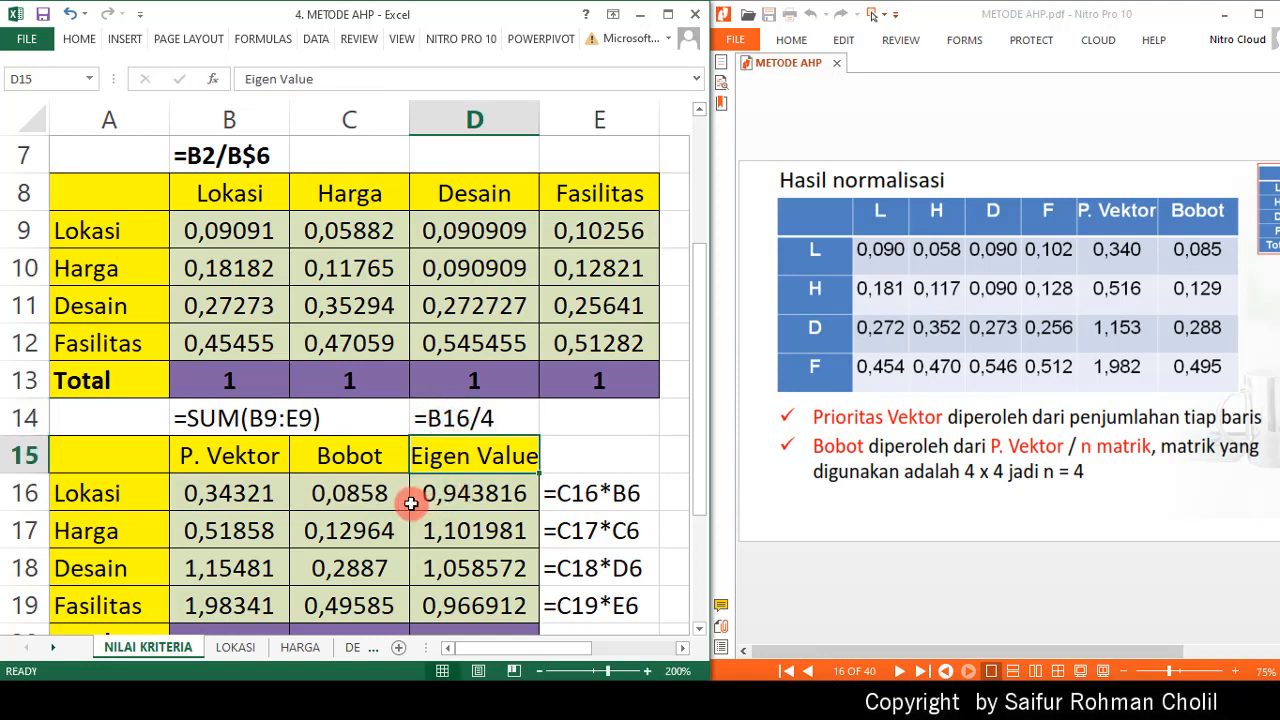
{"action": "left_click", "coordinate": [342, 492]}
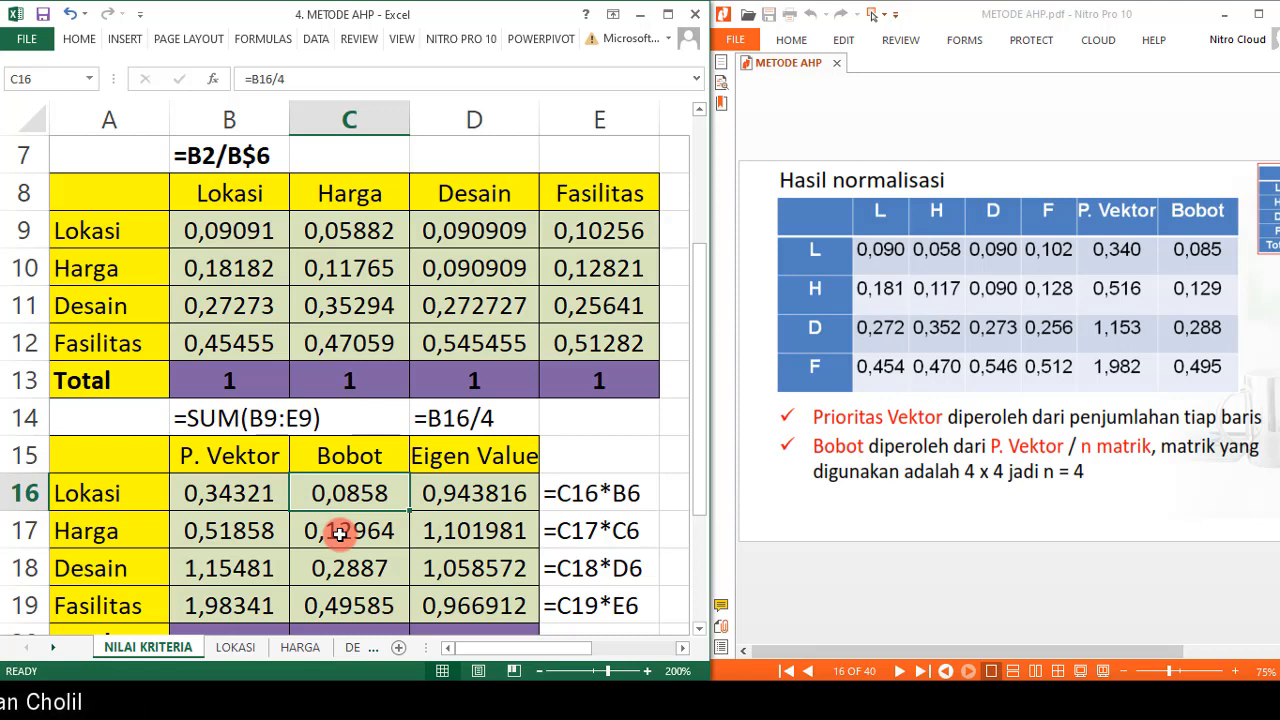
{"action": "scroll", "coordinate": [376, 489], "scroll_direction": "down", "scroll_amount": 1}
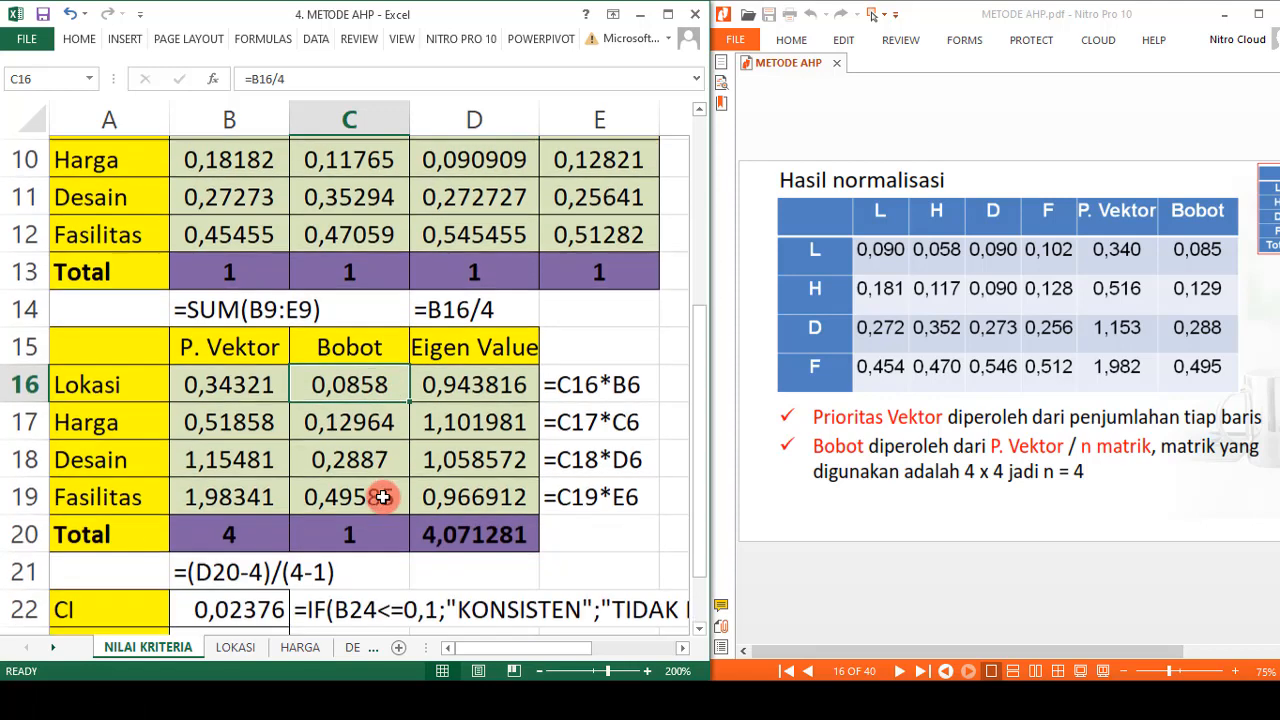
{"action": "scroll", "coordinate": [383, 496], "scroll_direction": "up", "scroll_amount": 1}
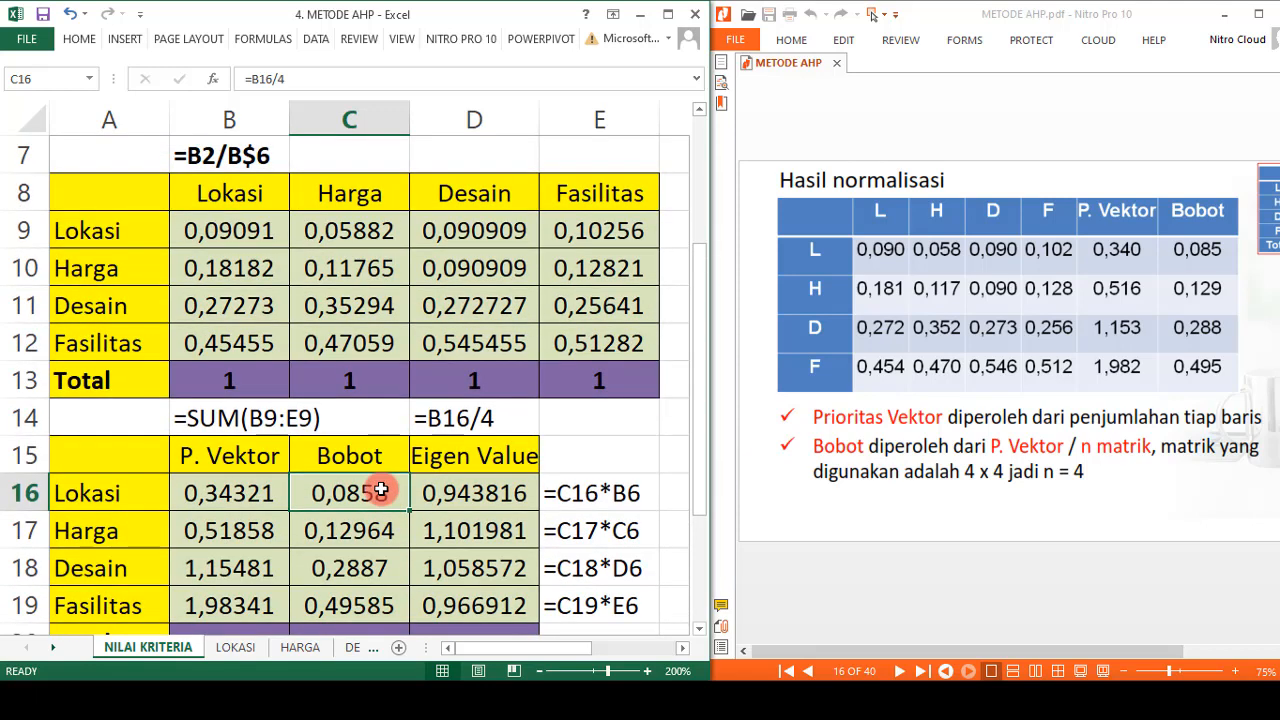
{"action": "left_click_drag", "start_coordinate": [368, 533], "coordinate": [381, 610]}
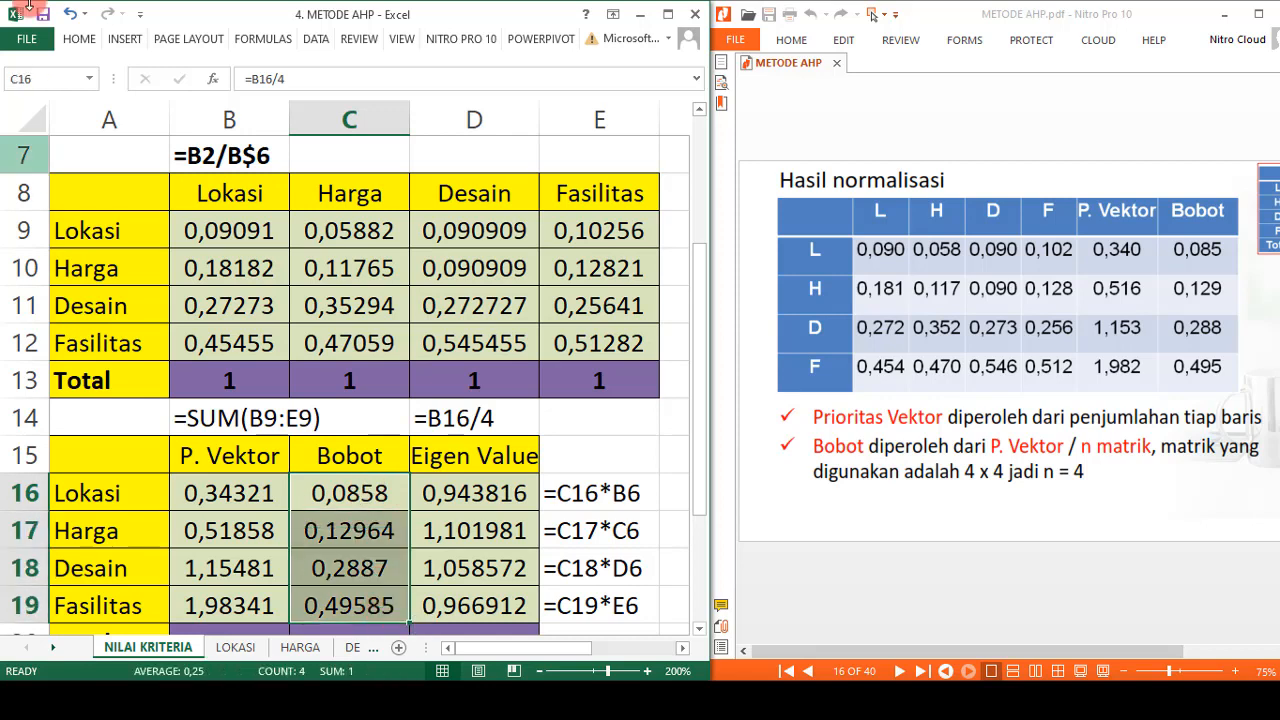
{"action": "left_click", "coordinate": [84, 40]}
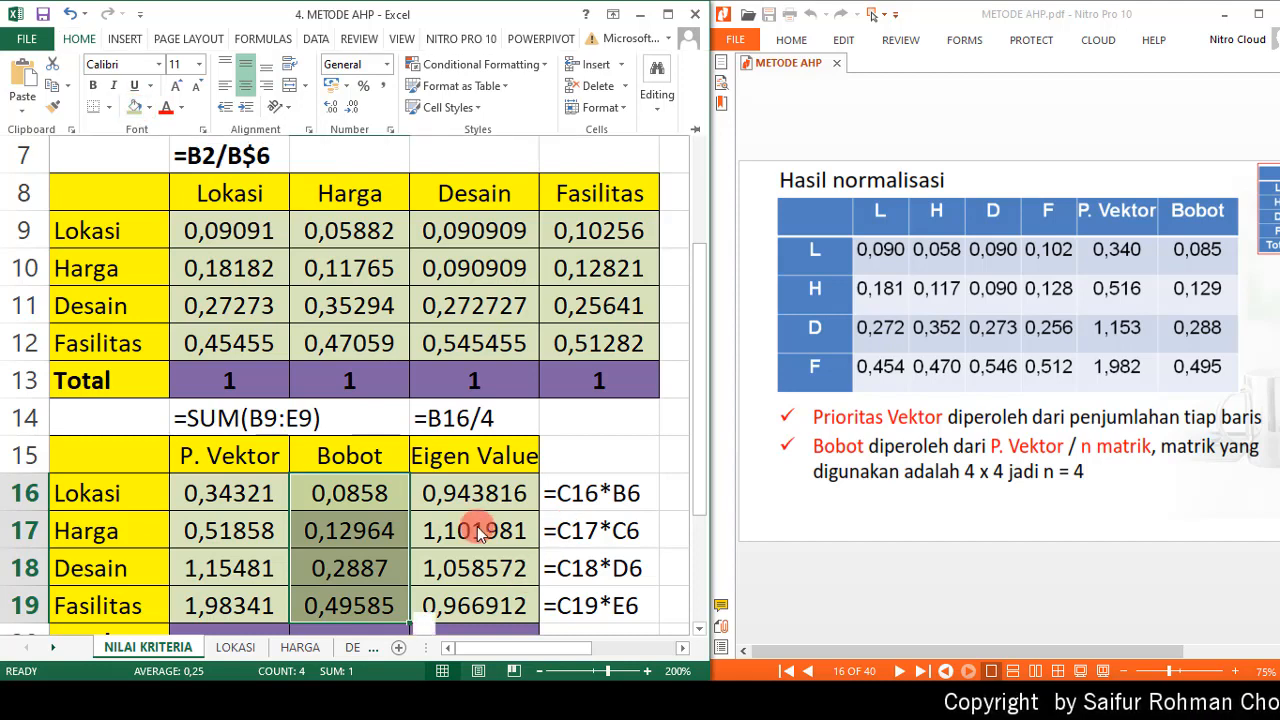
{"action": "left_click", "coordinate": [508, 497]}
{"action": "left_click", "coordinate": [478, 492]}
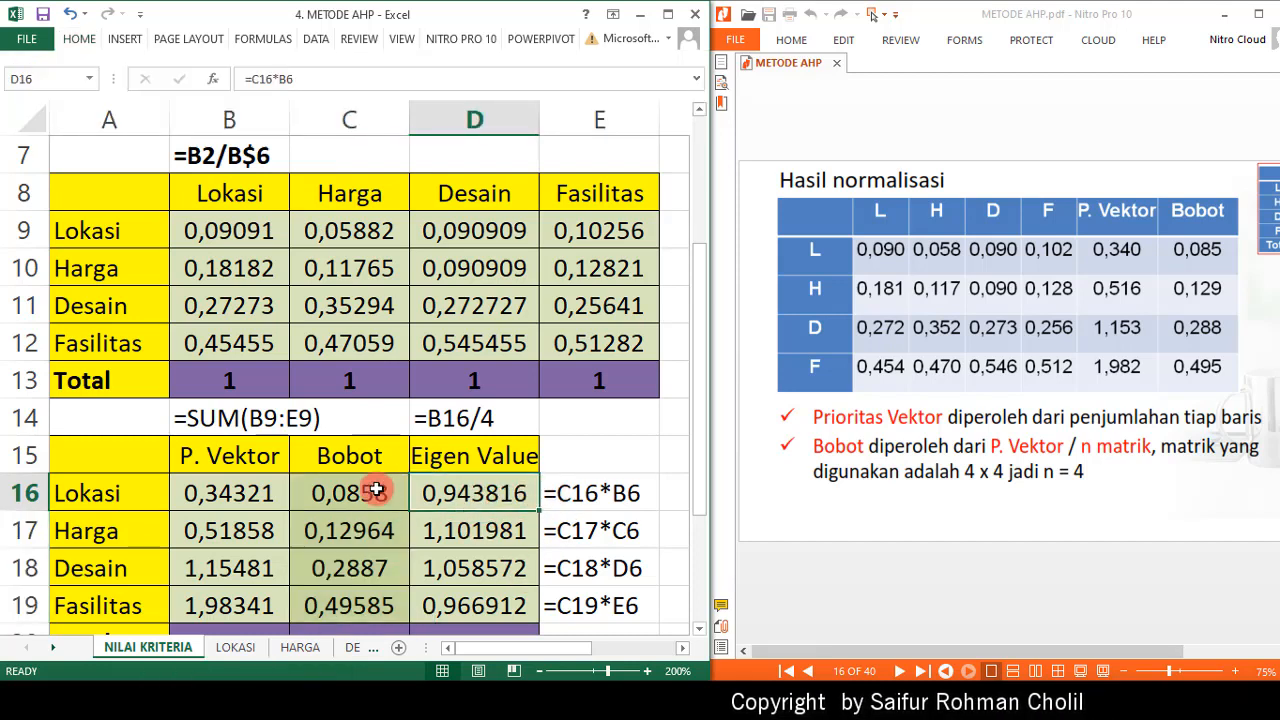
Highlight the Bobot values in C16:C19 with a light red theme fill color.
{"action": "left_click_drag", "start_coordinate": [349, 493], "coordinate": [351, 597]}
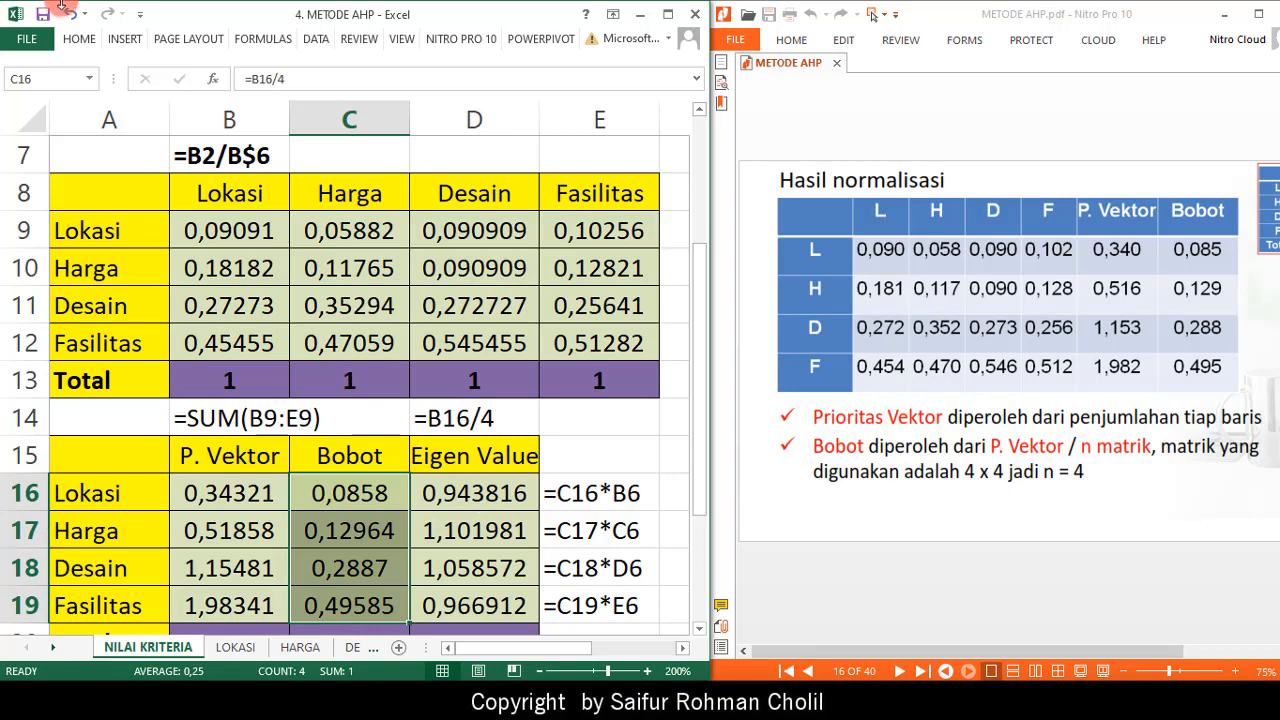
{"action": "left_click", "coordinate": [86, 40]}
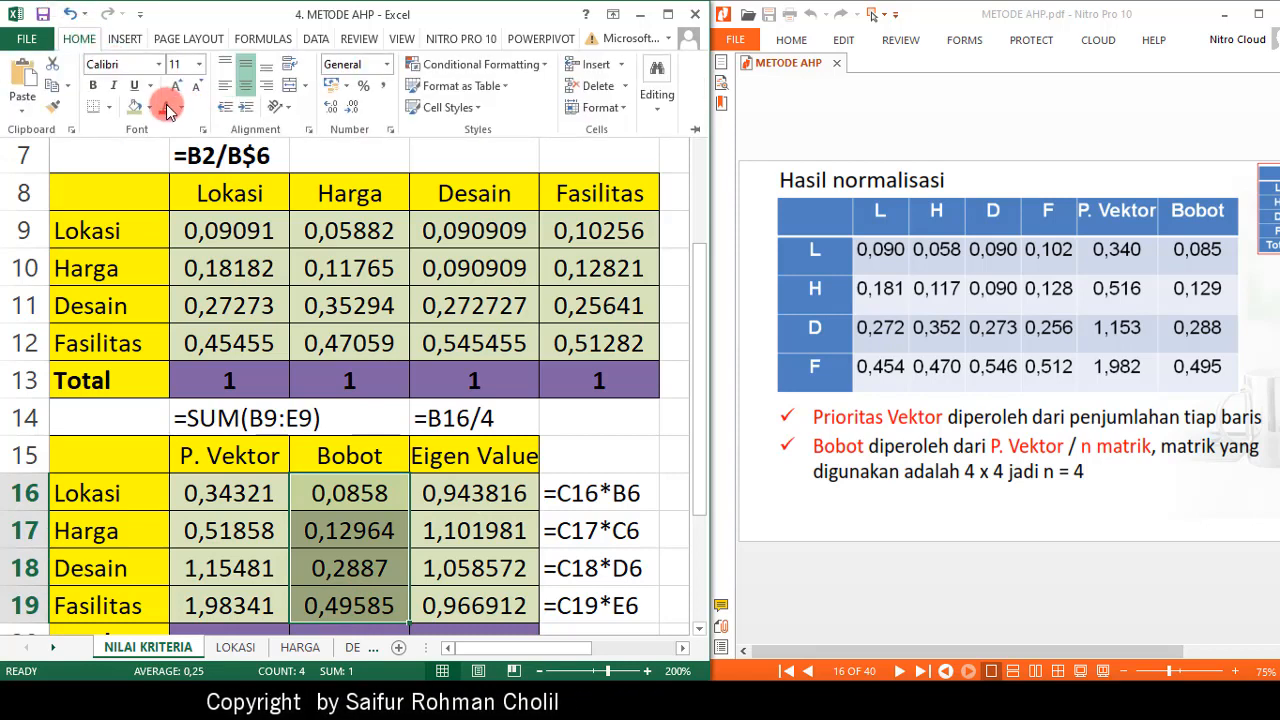
{"action": "left_click", "coordinate": [152, 107]}
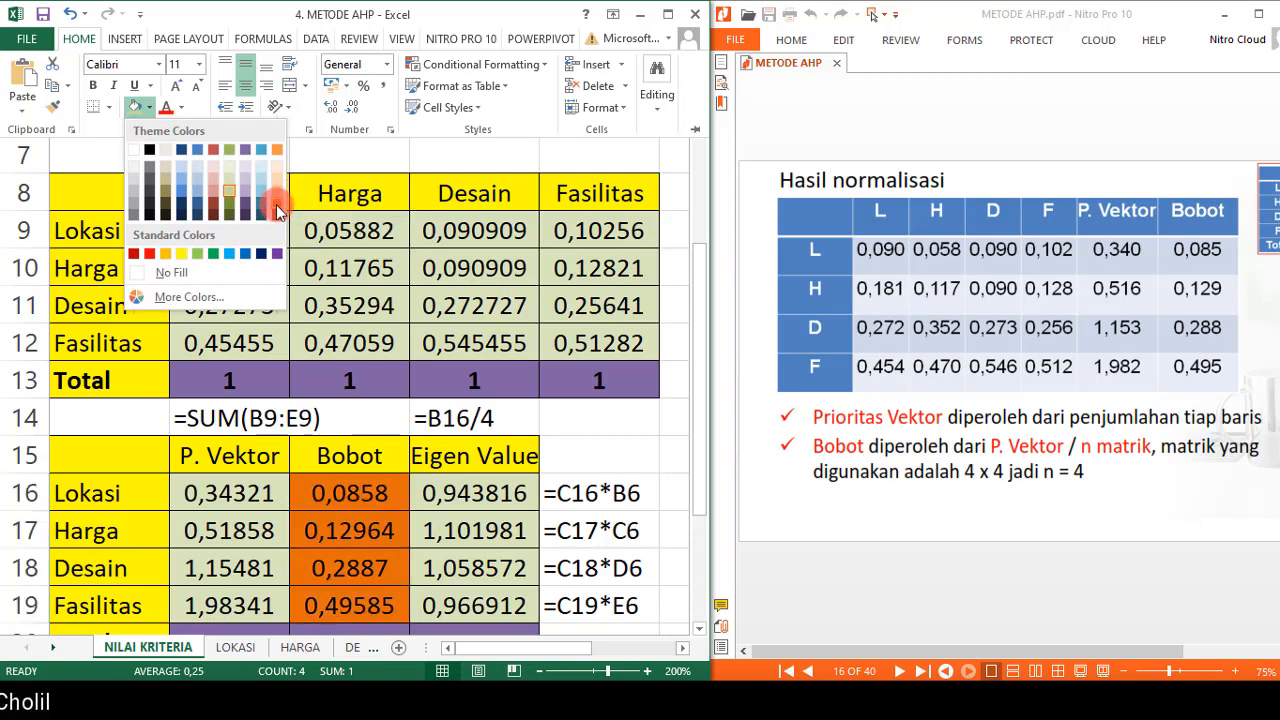
{"action": "left_click", "coordinate": [221, 190]}
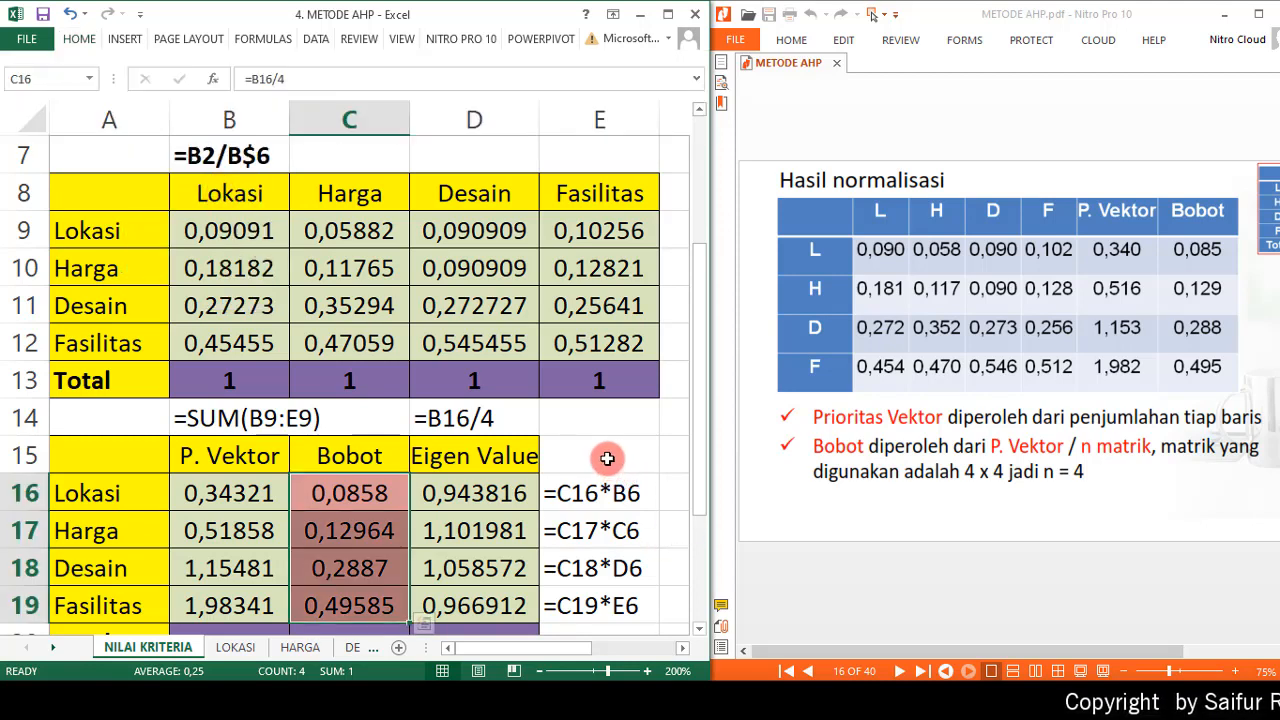
Advance the PDF to the Eigen Value explanation on page 17 and examine the D16 formula with the first matrix's totals in row 6.
{"action": "scroll", "coordinate": [608, 465], "scroll_direction": "down", "scroll_amount": 1}
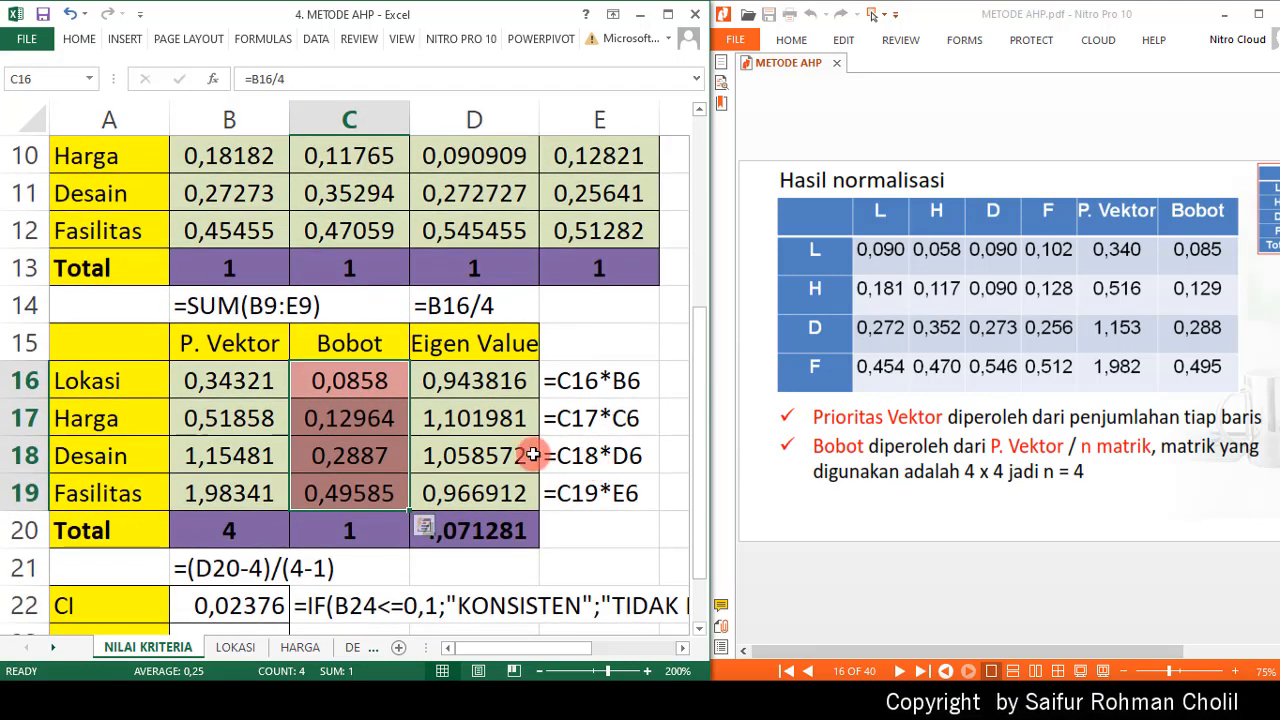
{"action": "scroll", "coordinate": [454, 485], "scroll_direction": "down", "scroll_amount": 1}
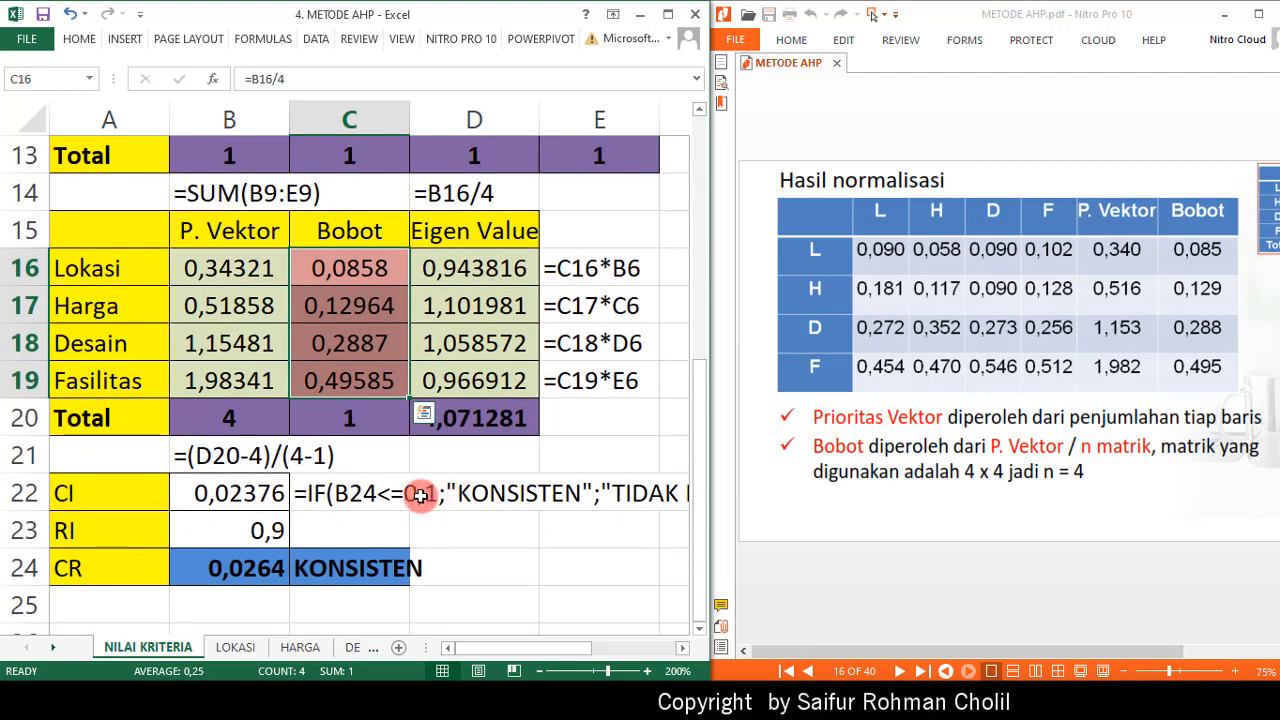
{"action": "left_click", "coordinate": [1063, 508]}
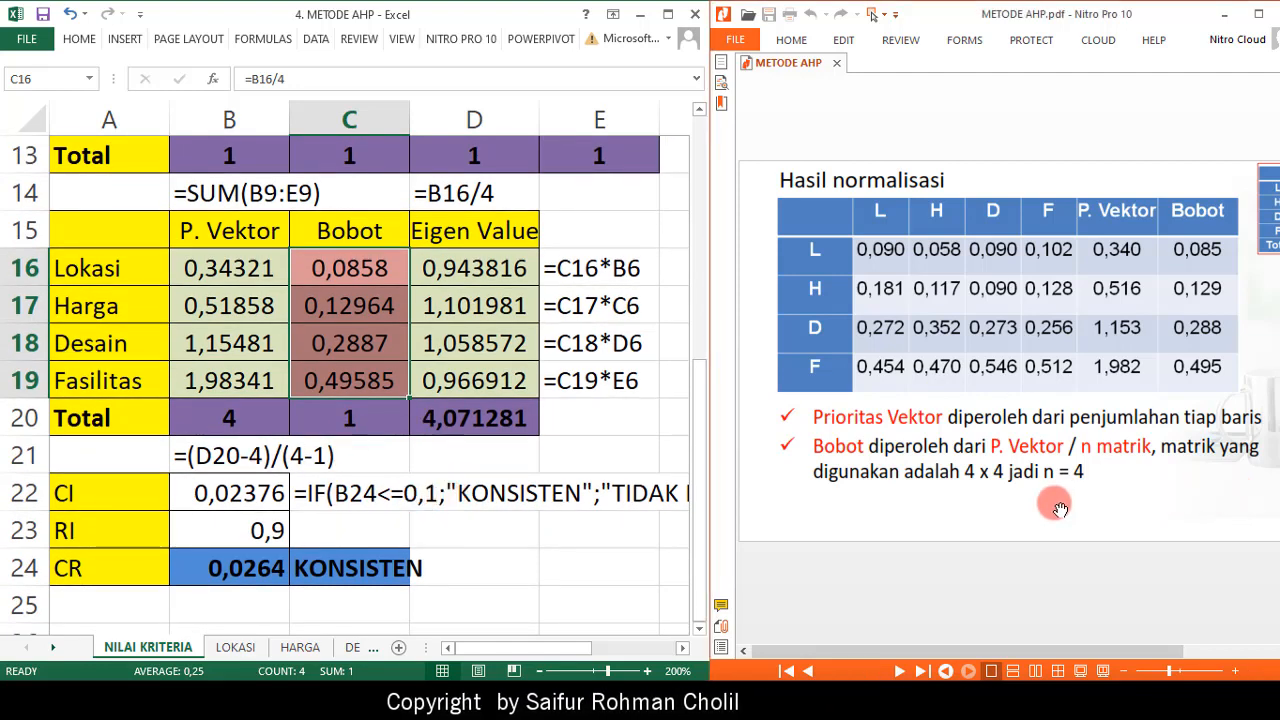
{"action": "left_click", "coordinate": [900, 673]}
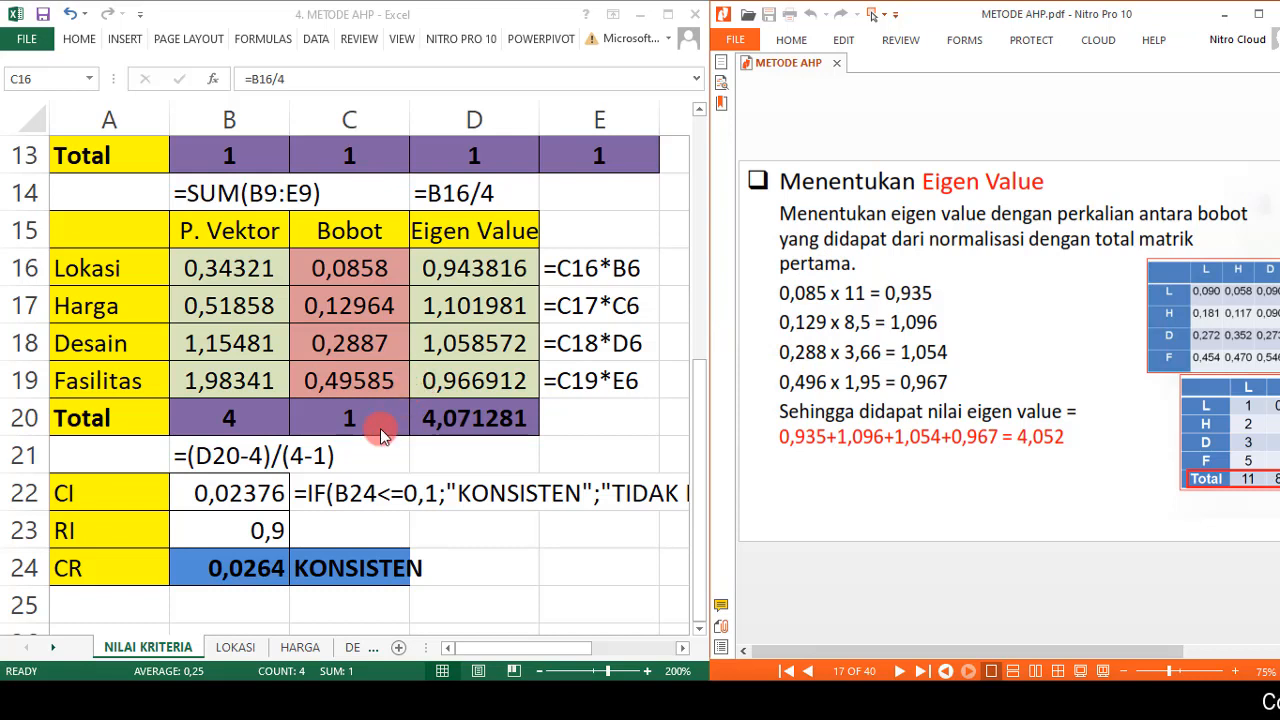
{"action": "left_click", "coordinate": [524, 268]}
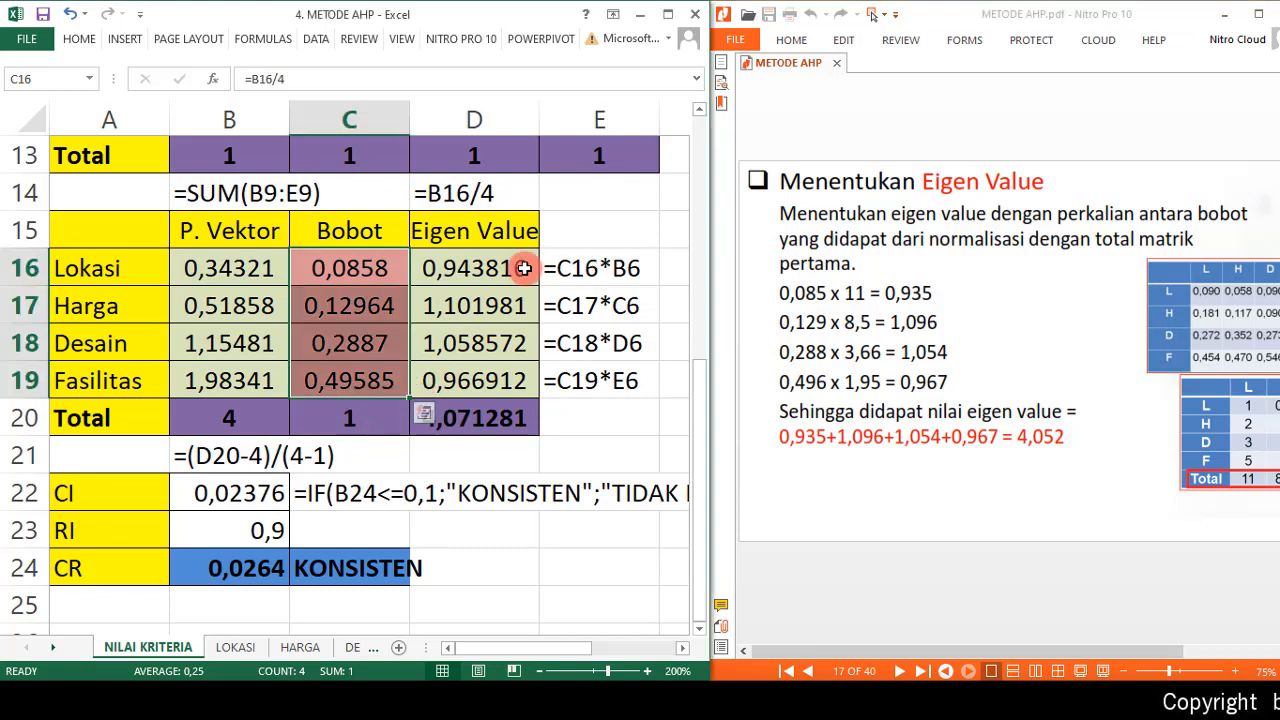
{"action": "left_click", "coordinate": [566, 270]}
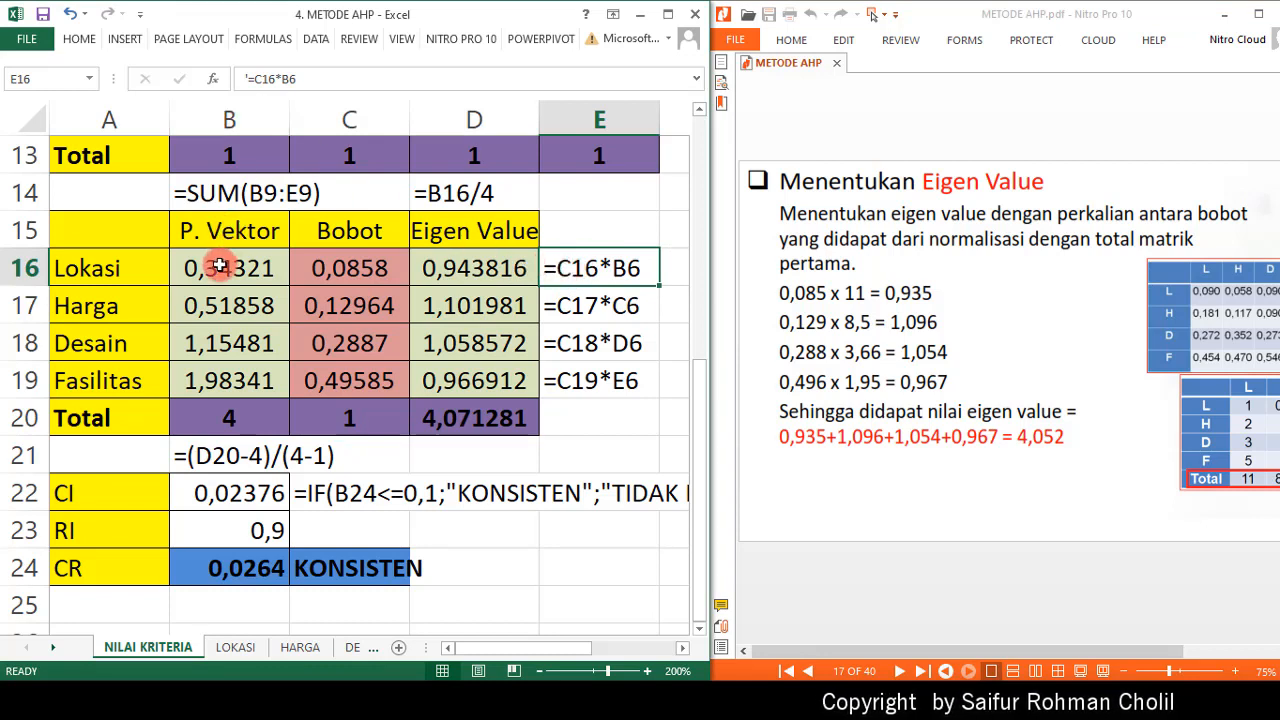
{"action": "left_click", "coordinate": [477, 268]}
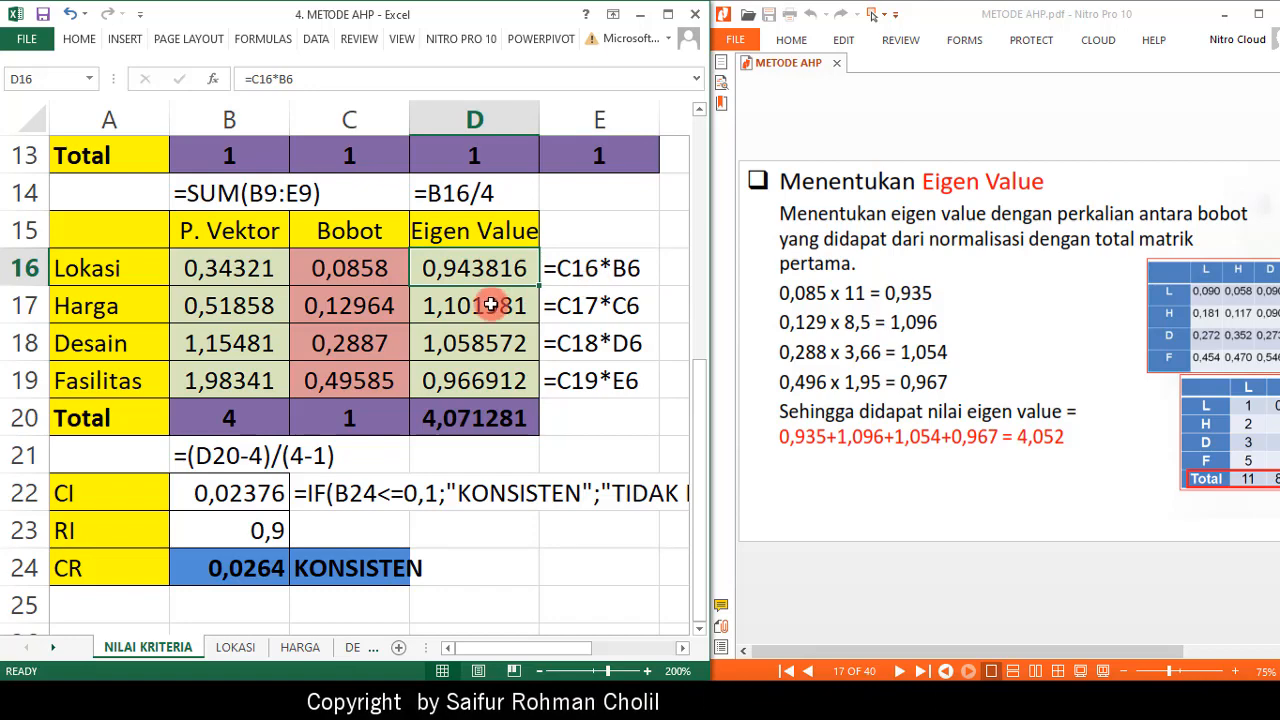
{"action": "scroll", "coordinate": [366, 312], "scroll_direction": "up", "scroll_amount": 3}
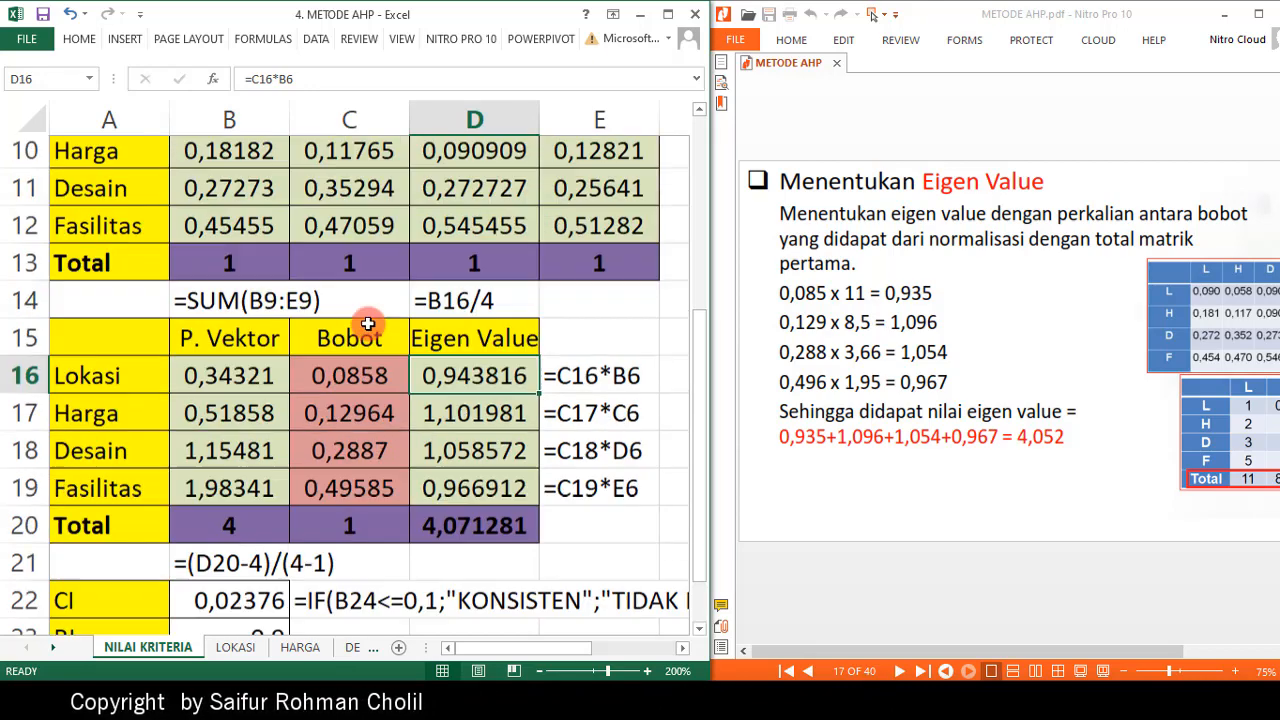
{"action": "scroll", "coordinate": [368, 323], "scroll_direction": "up", "scroll_amount": 1}
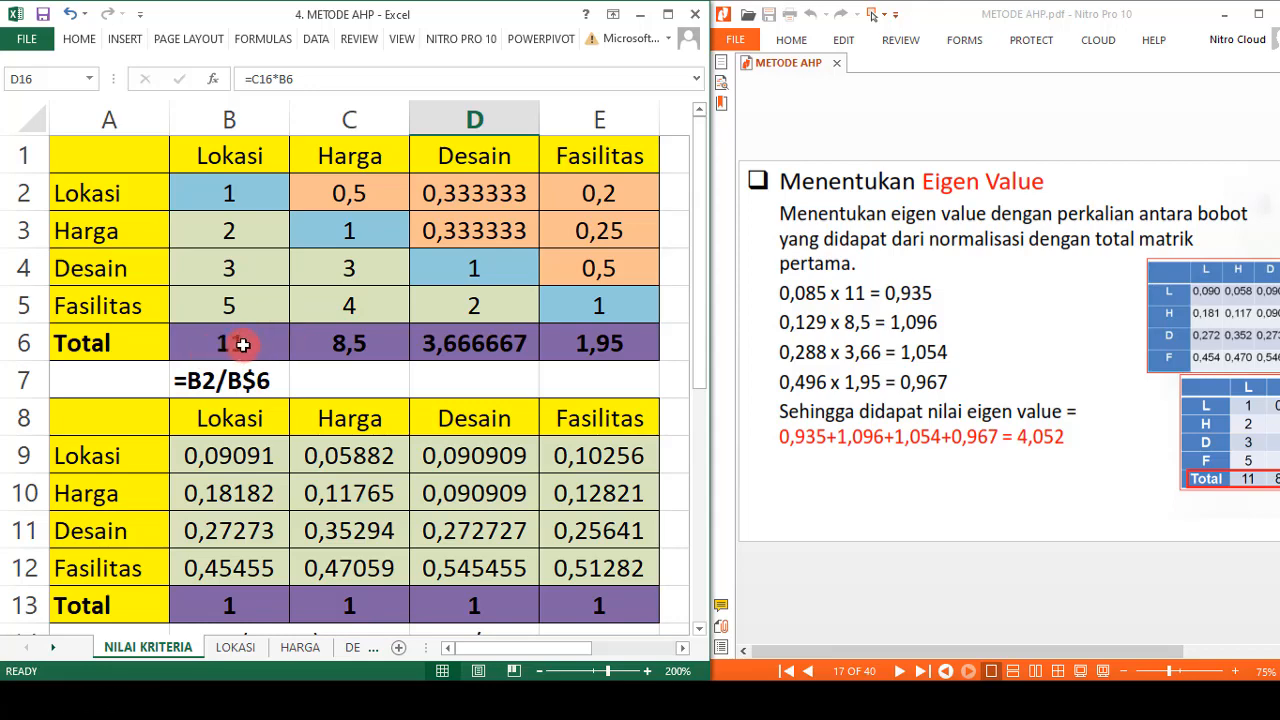
Examine the Eigen Value formulas in D16:D19 and their total in D20 against the multiplications on PDF page 17.
{"action": "scroll", "coordinate": [242, 352], "scroll_direction": "down", "scroll_amount": 4}
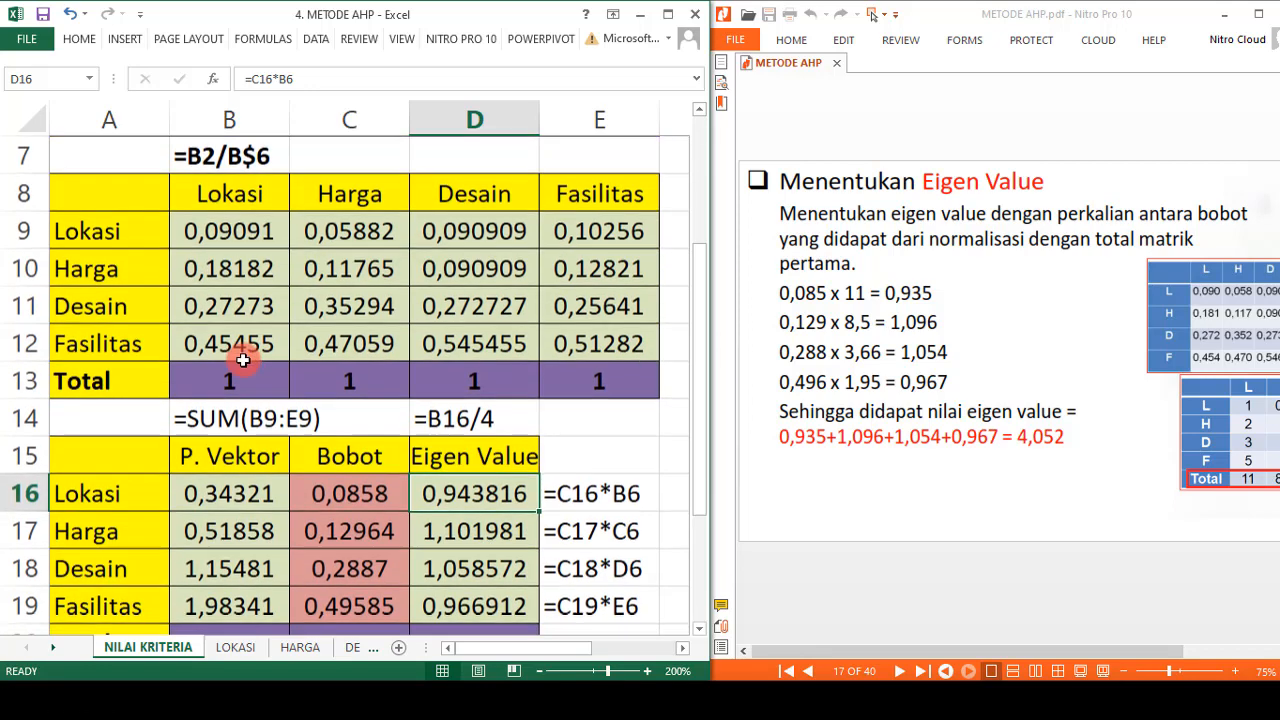
{"action": "left_click", "coordinate": [463, 305]}
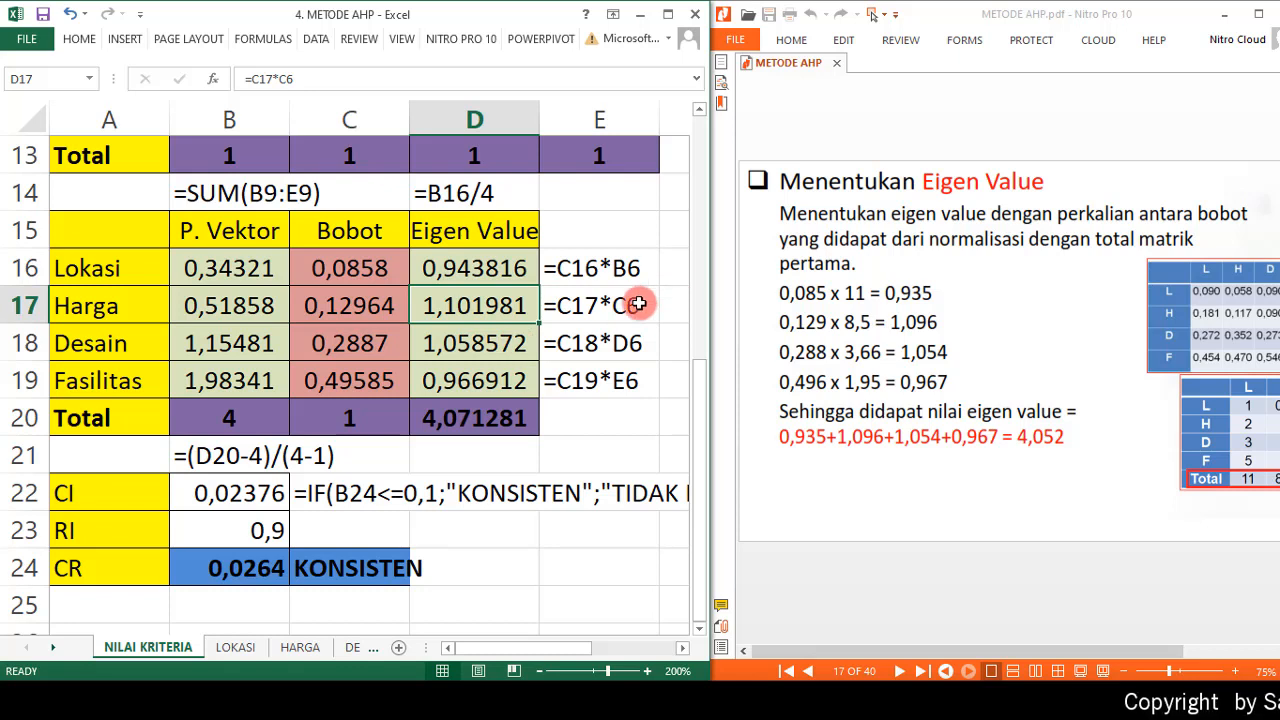
{"action": "left_click", "coordinate": [450, 355]}
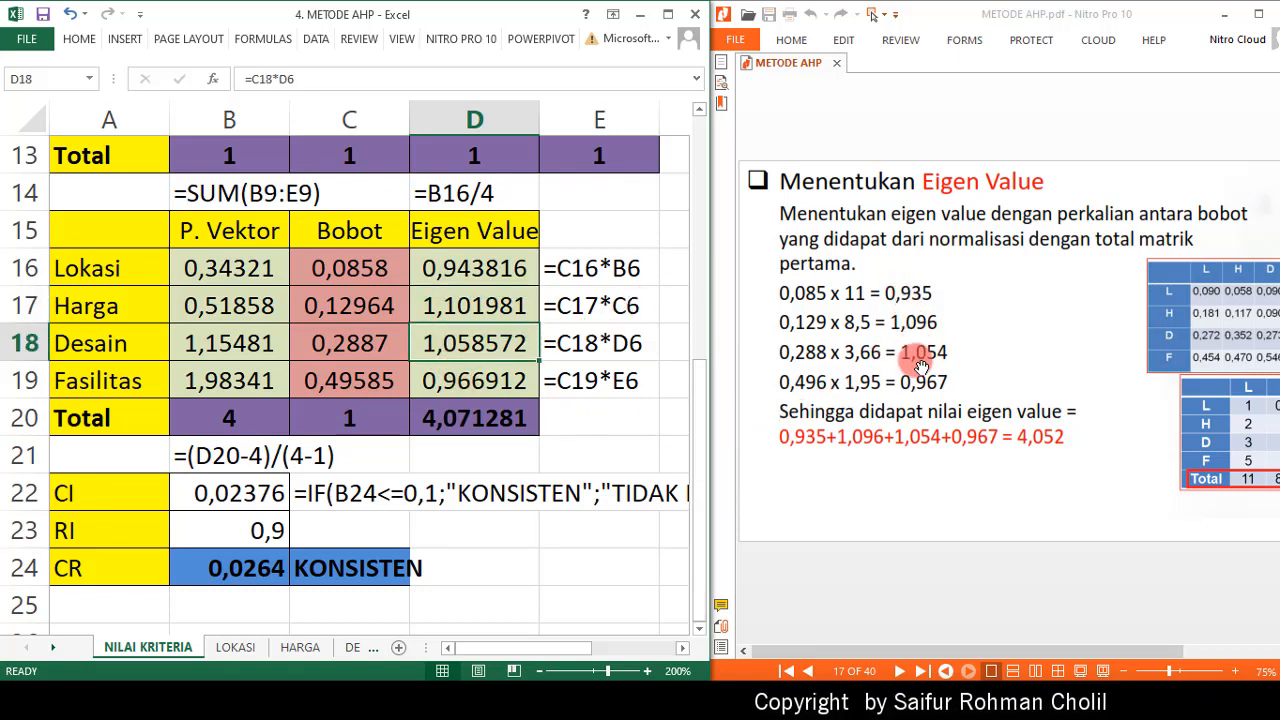
{"action": "left_click", "coordinate": [475, 272]}
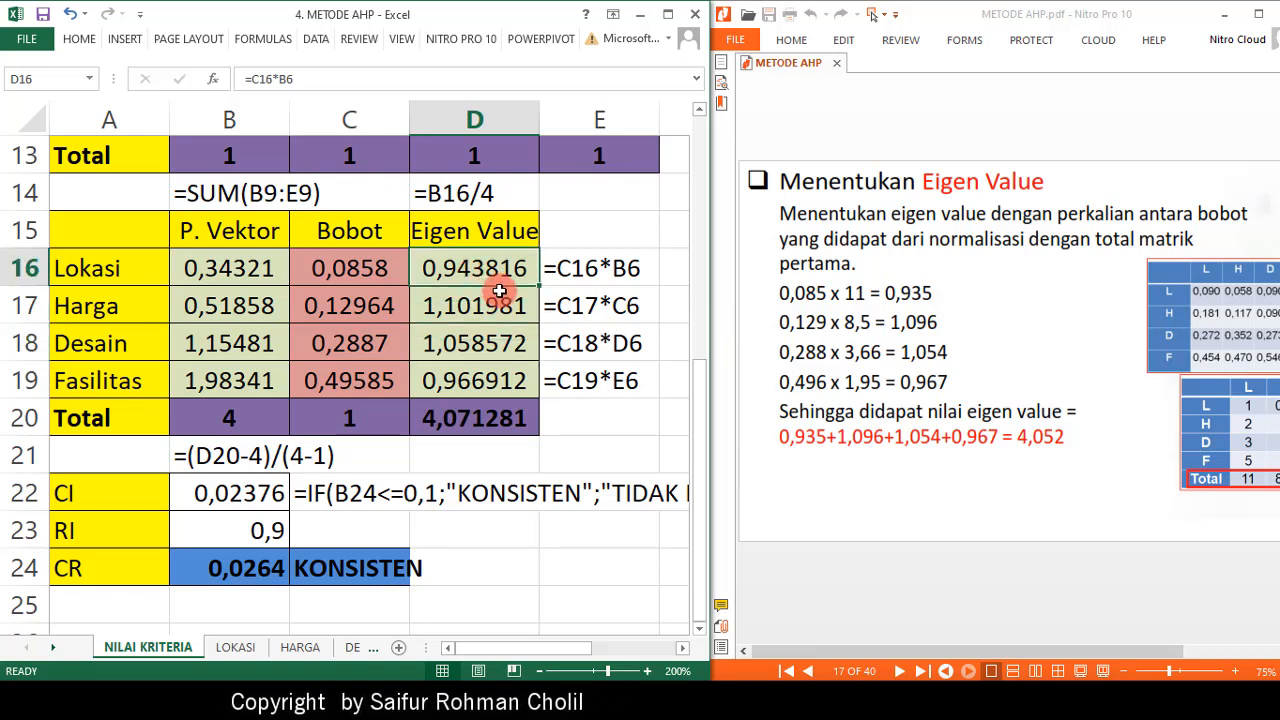
{"action": "left_click", "coordinate": [482, 310]}
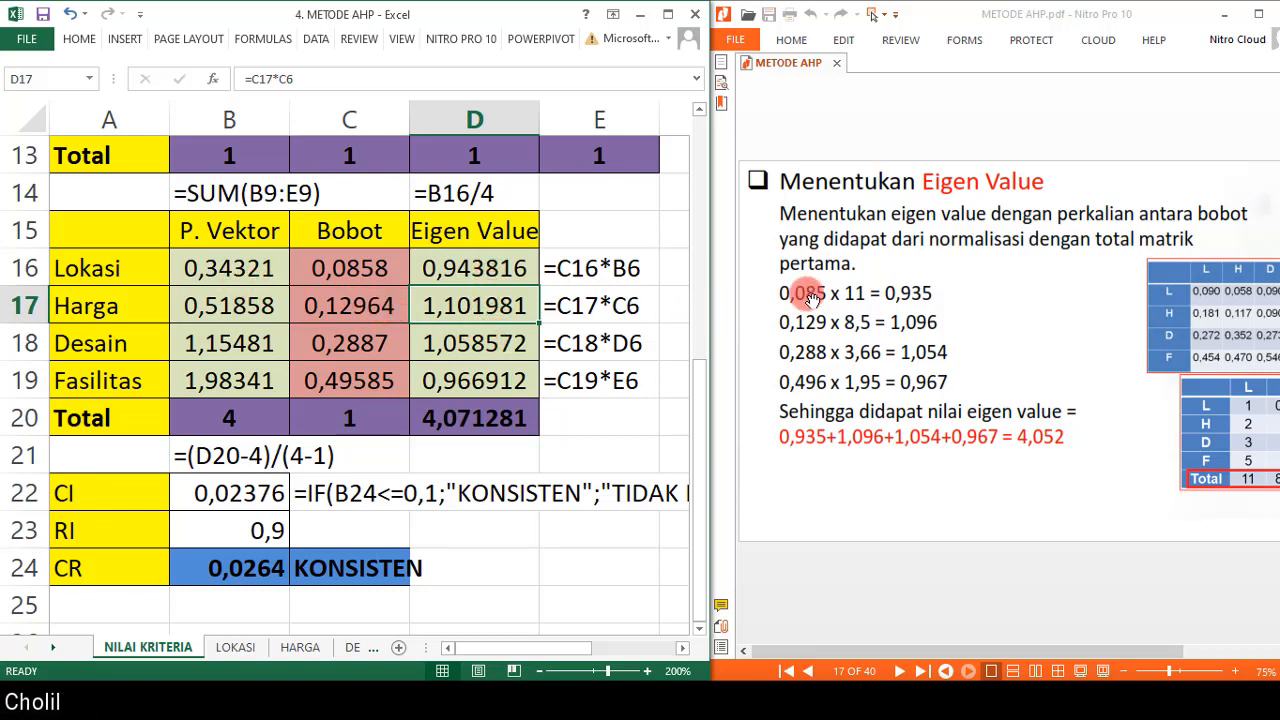
{"action": "left_click", "coordinate": [458, 347]}
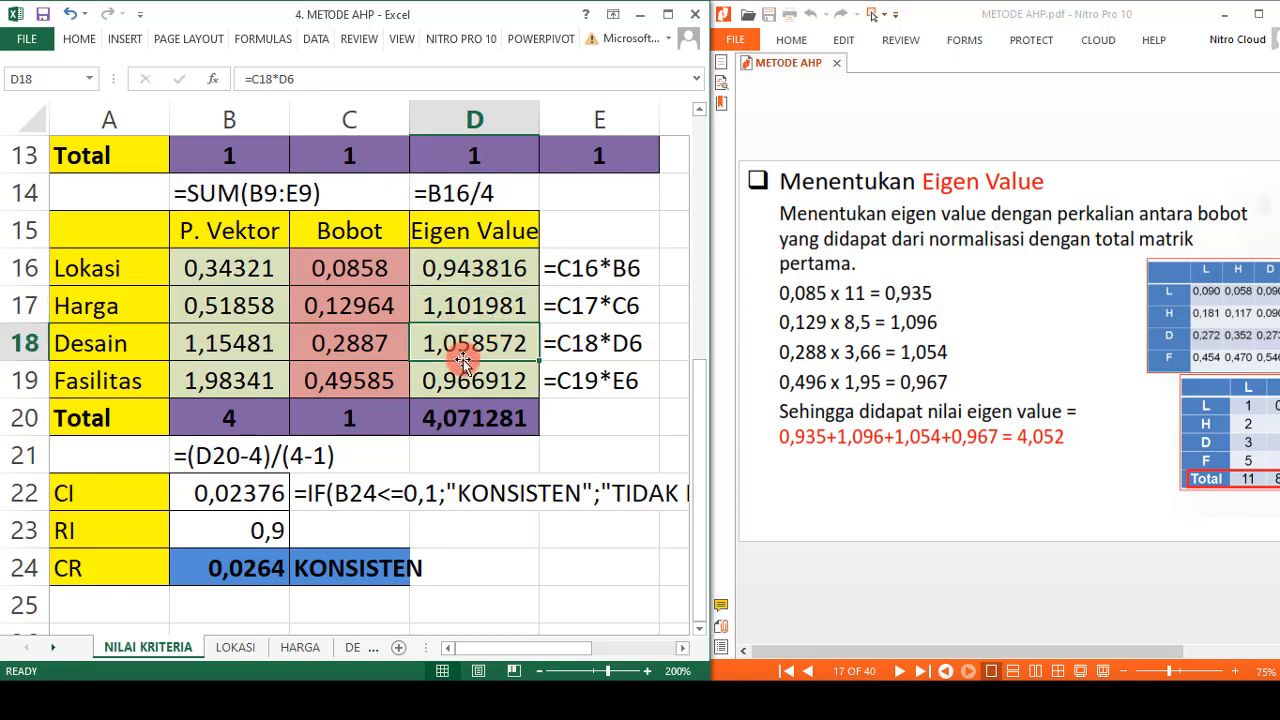
{"action": "left_click", "coordinate": [474, 390]}
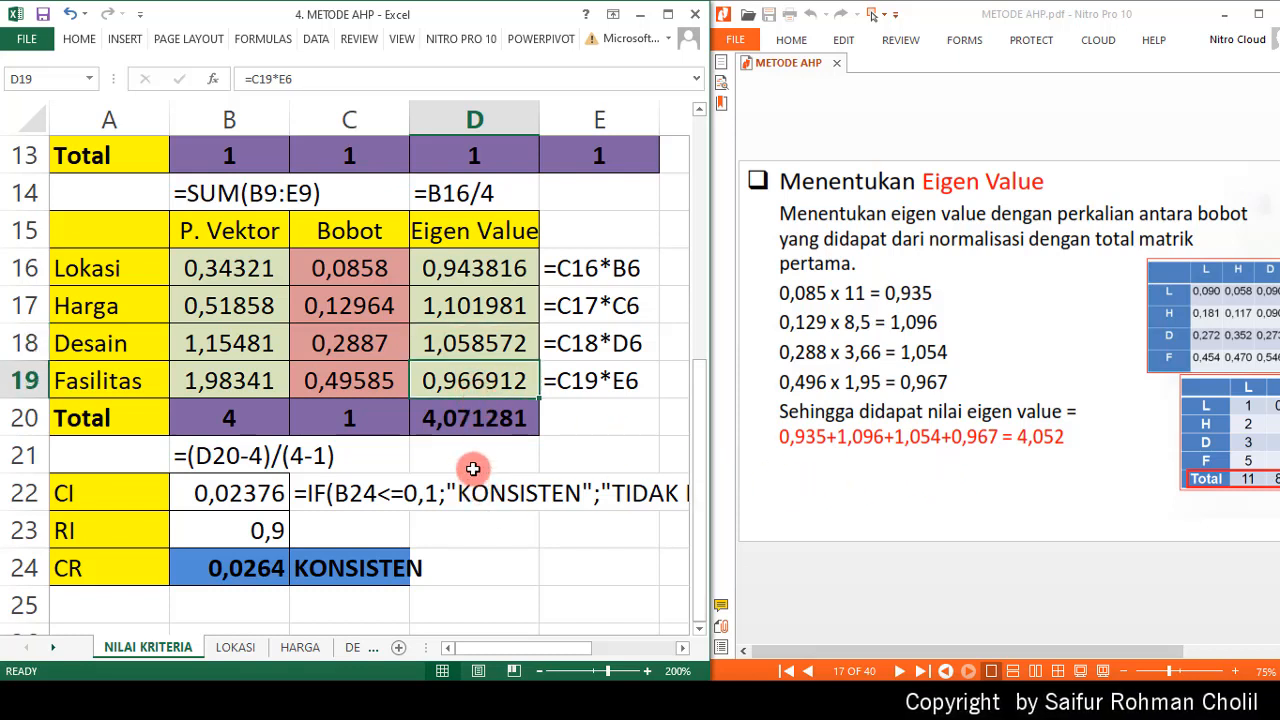
{"action": "left_click", "coordinate": [480, 417]}
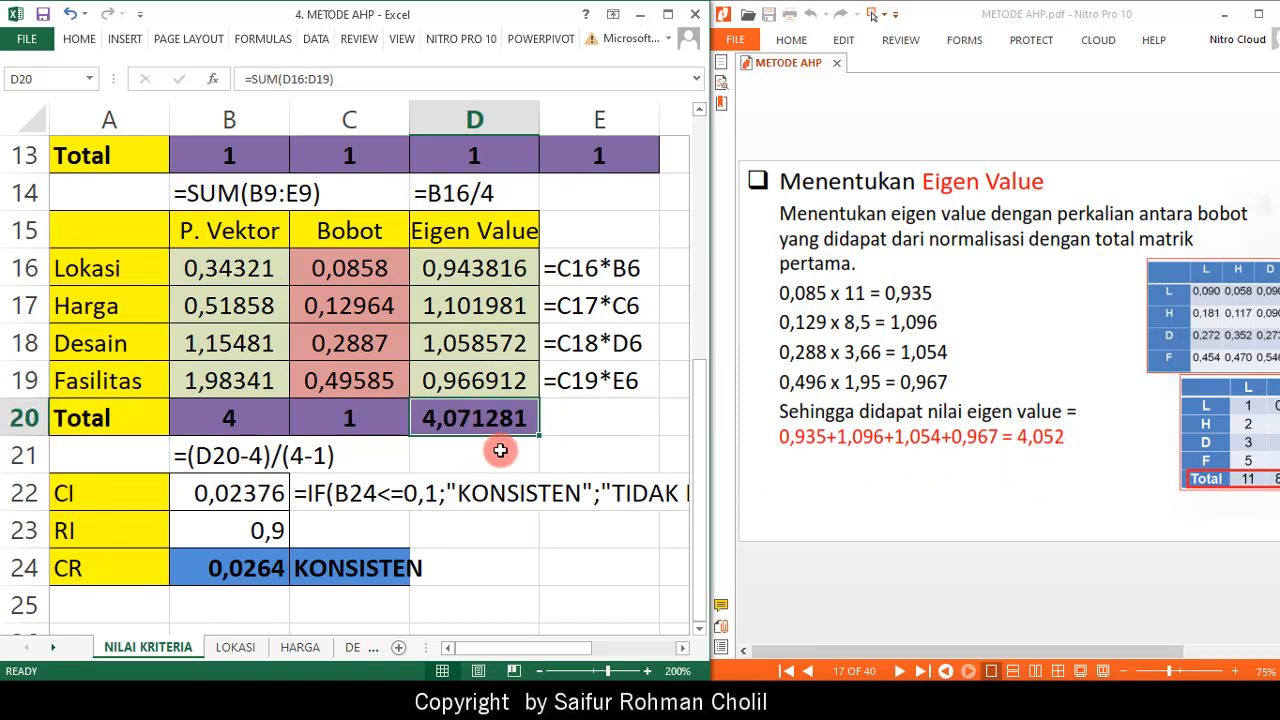
Examine the CI, RI and CR cells in B22:B24 and the consistency formula in C24 against PDF pages 18 and 19.
{"action": "left_click", "coordinate": [899, 671]}
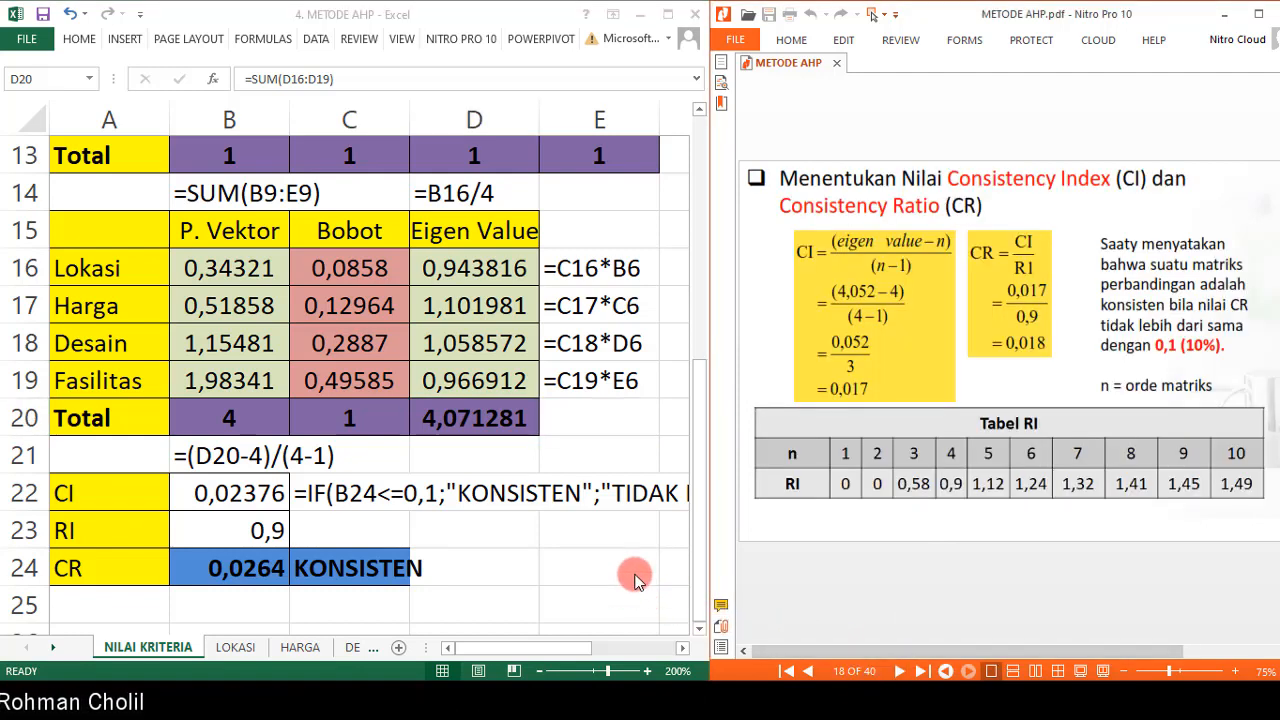
{"action": "left_click", "coordinate": [203, 497]}
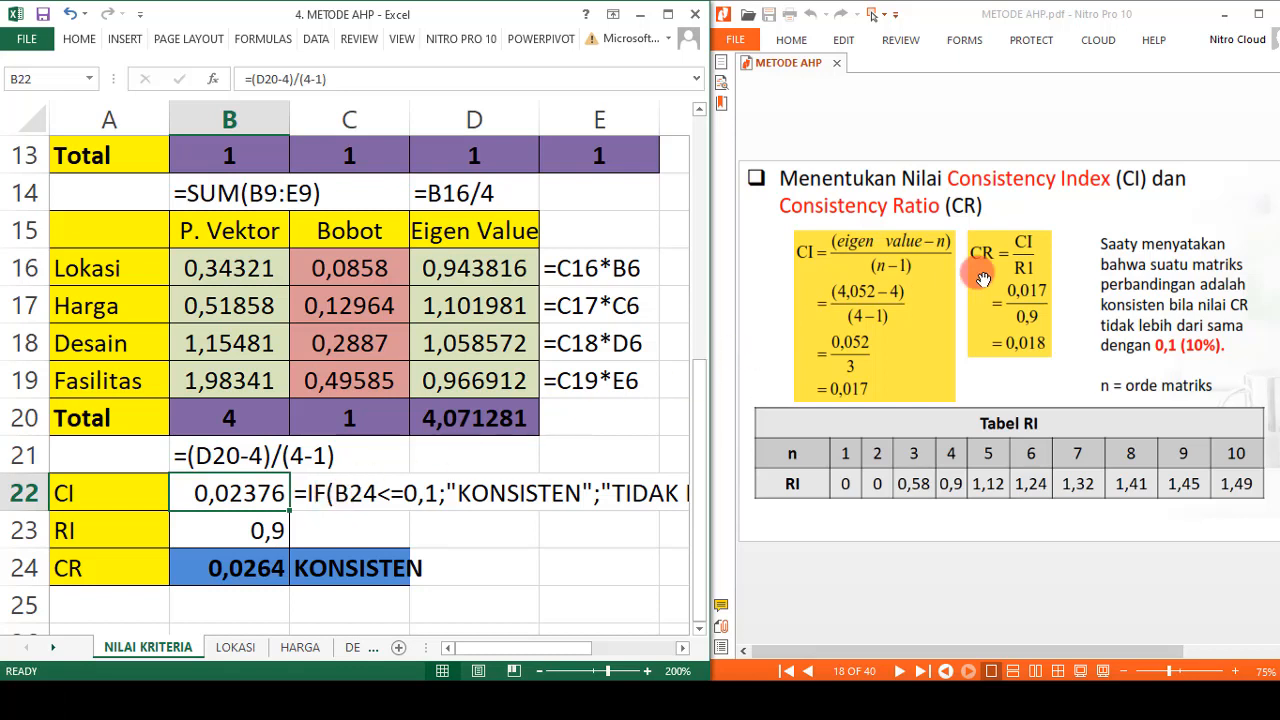
{"action": "left_click", "coordinate": [222, 537]}
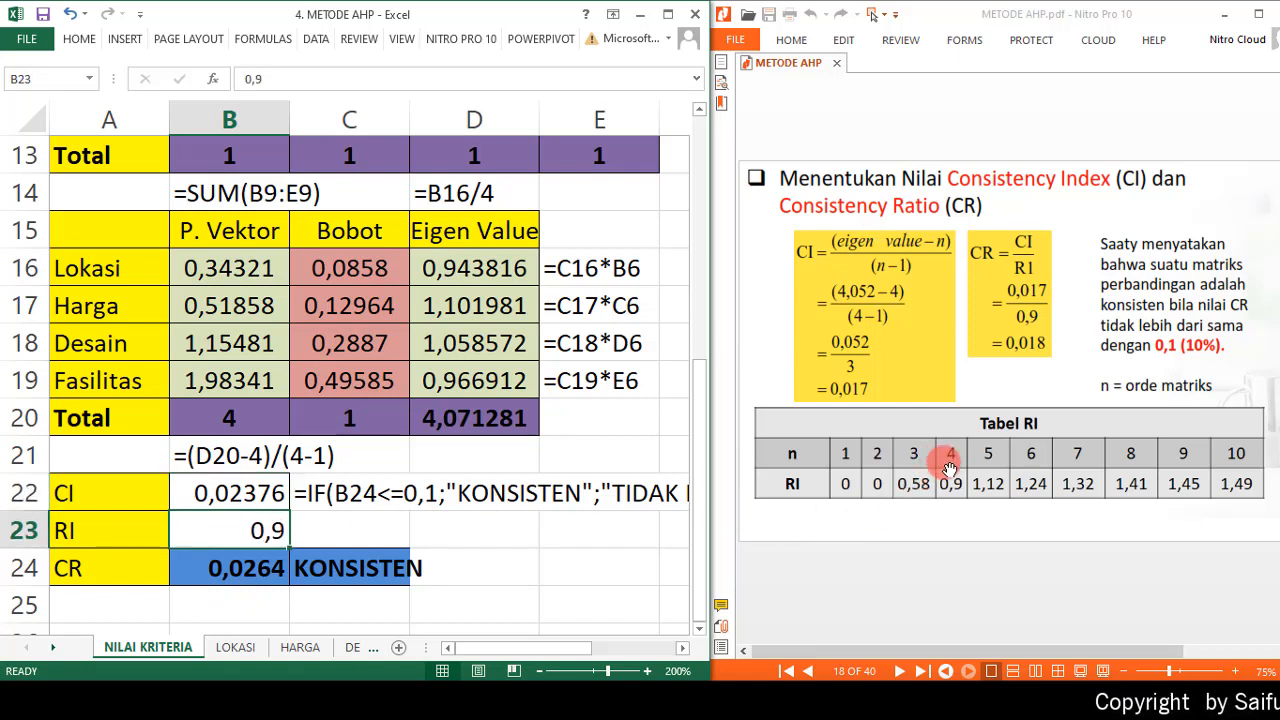
{"action": "left_click", "coordinate": [234, 578]}
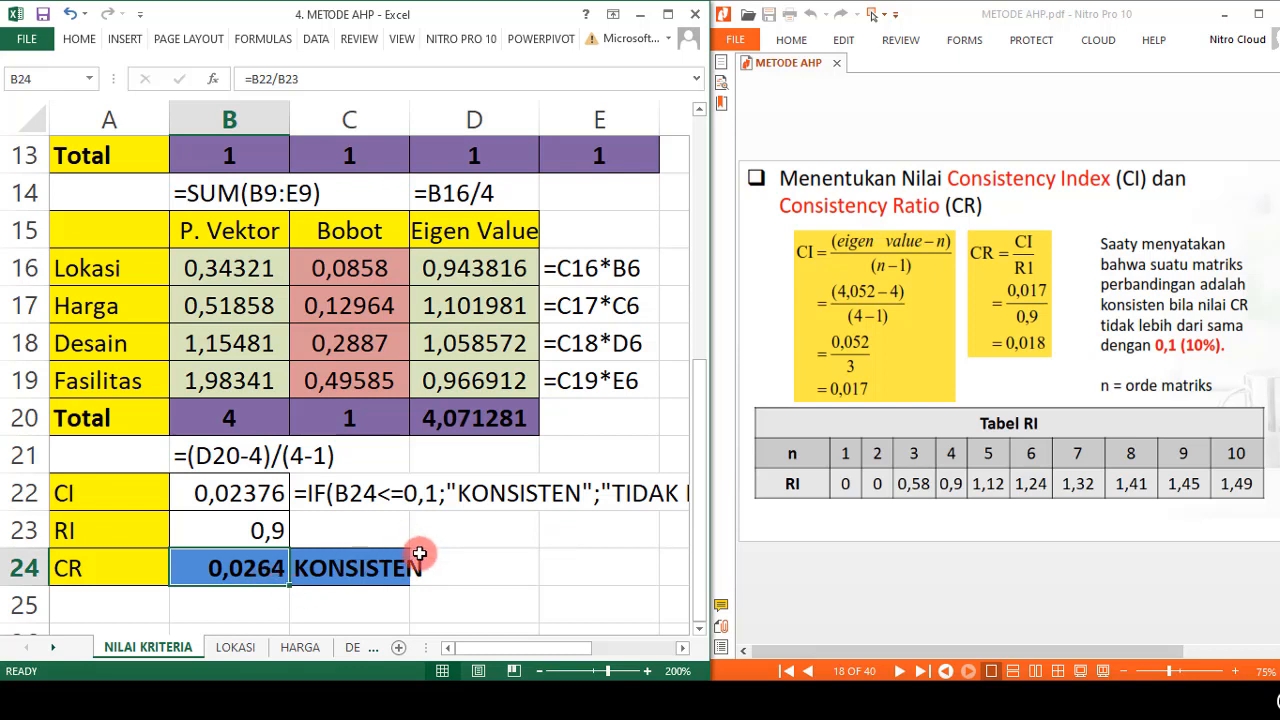
{"action": "left_click", "coordinate": [344, 572]}
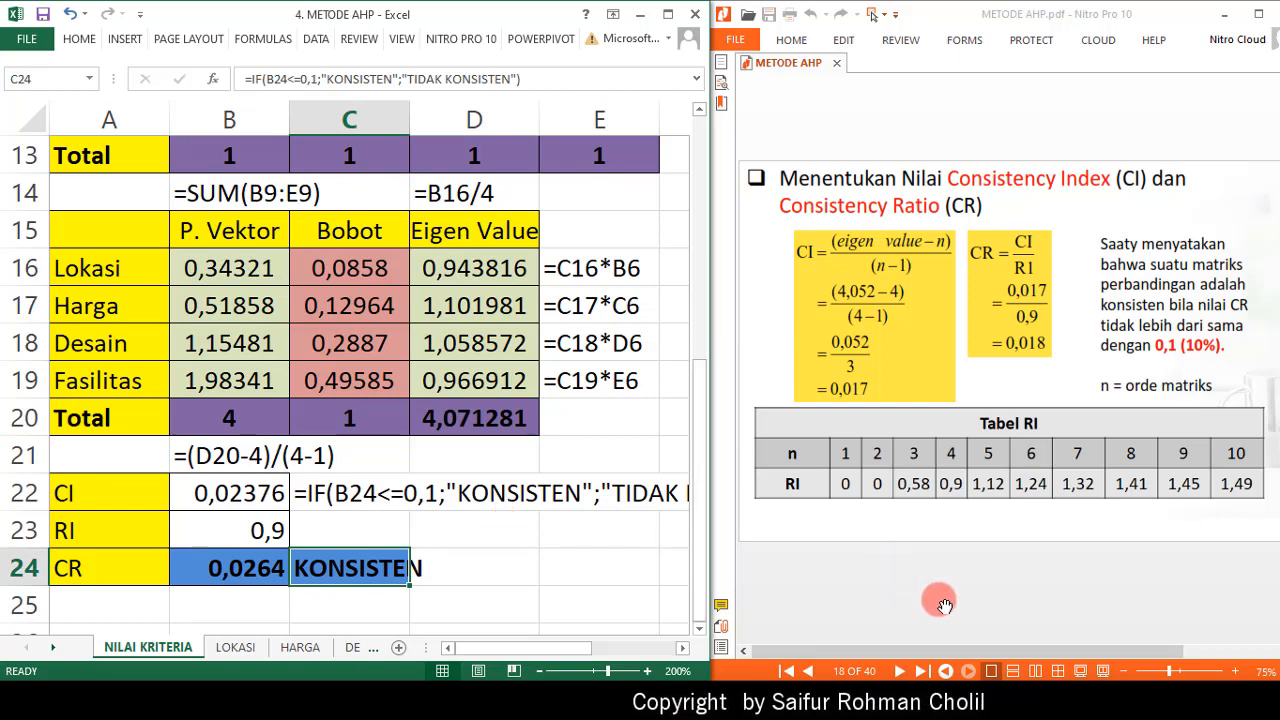
{"action": "left_click", "coordinate": [900, 671]}
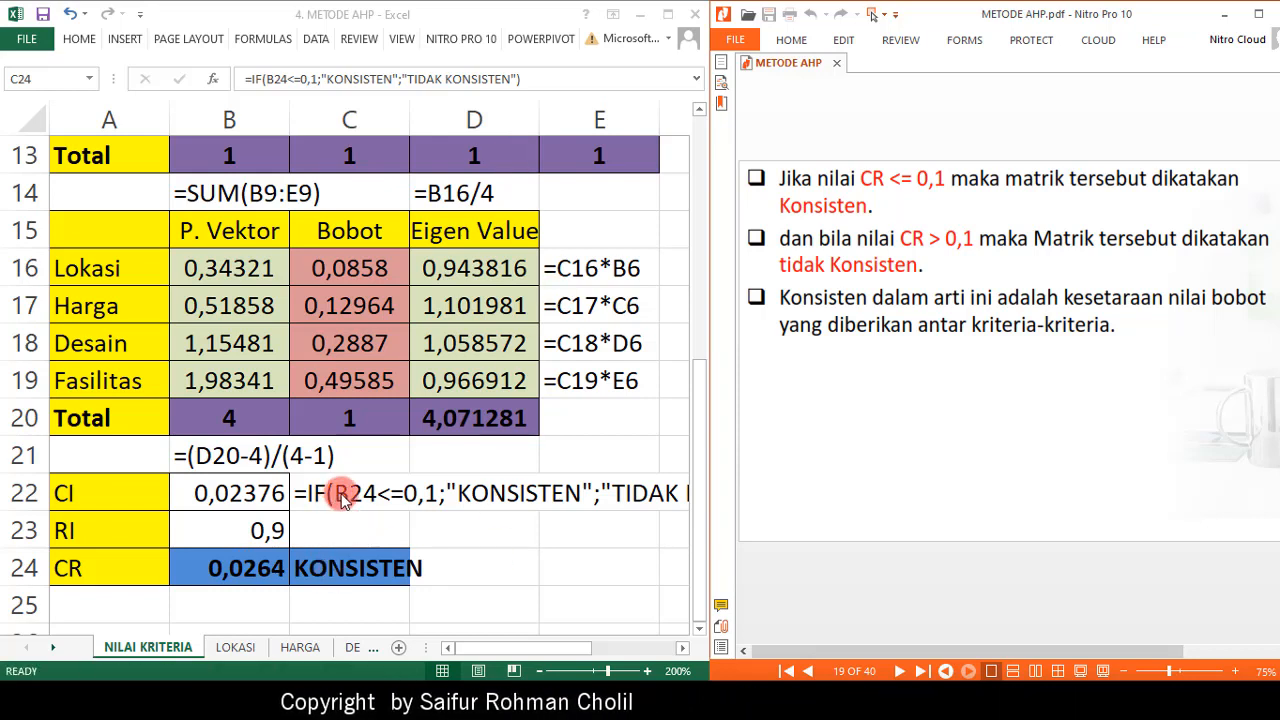
{"action": "left_click", "coordinate": [502, 643]}
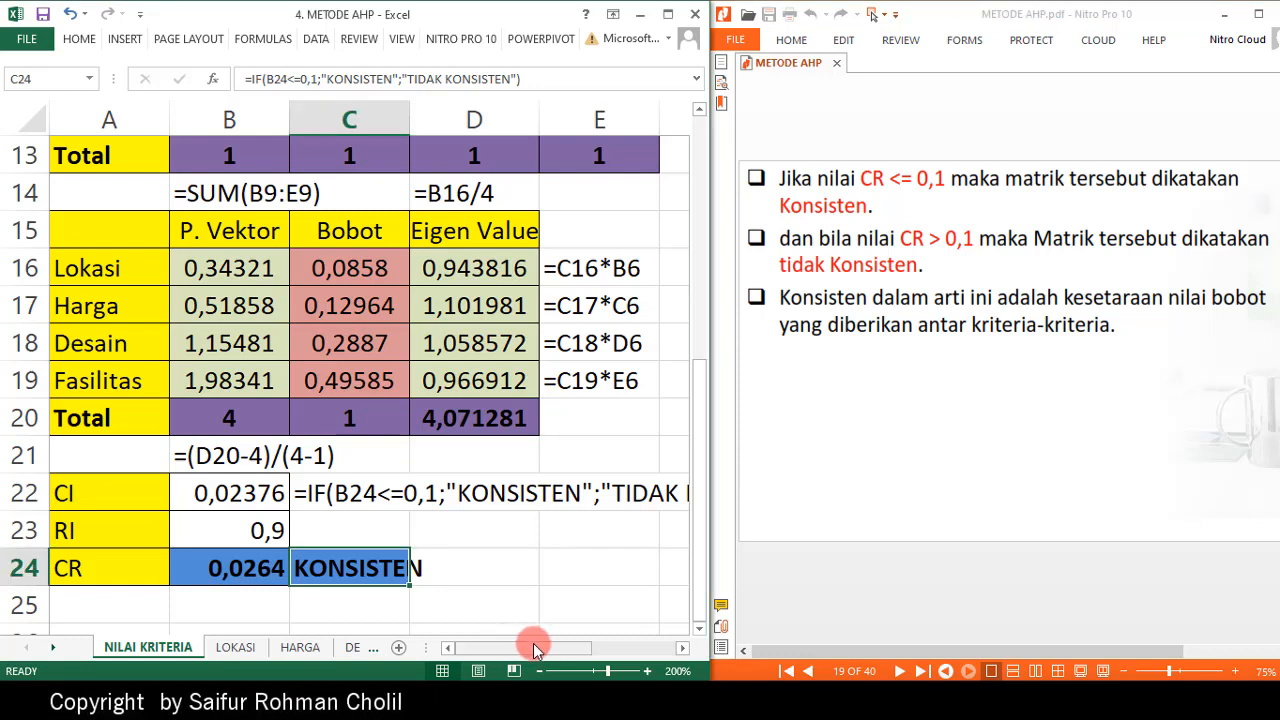
{"action": "left_click_drag", "start_coordinate": [533, 653], "coordinate": [500, 647]}
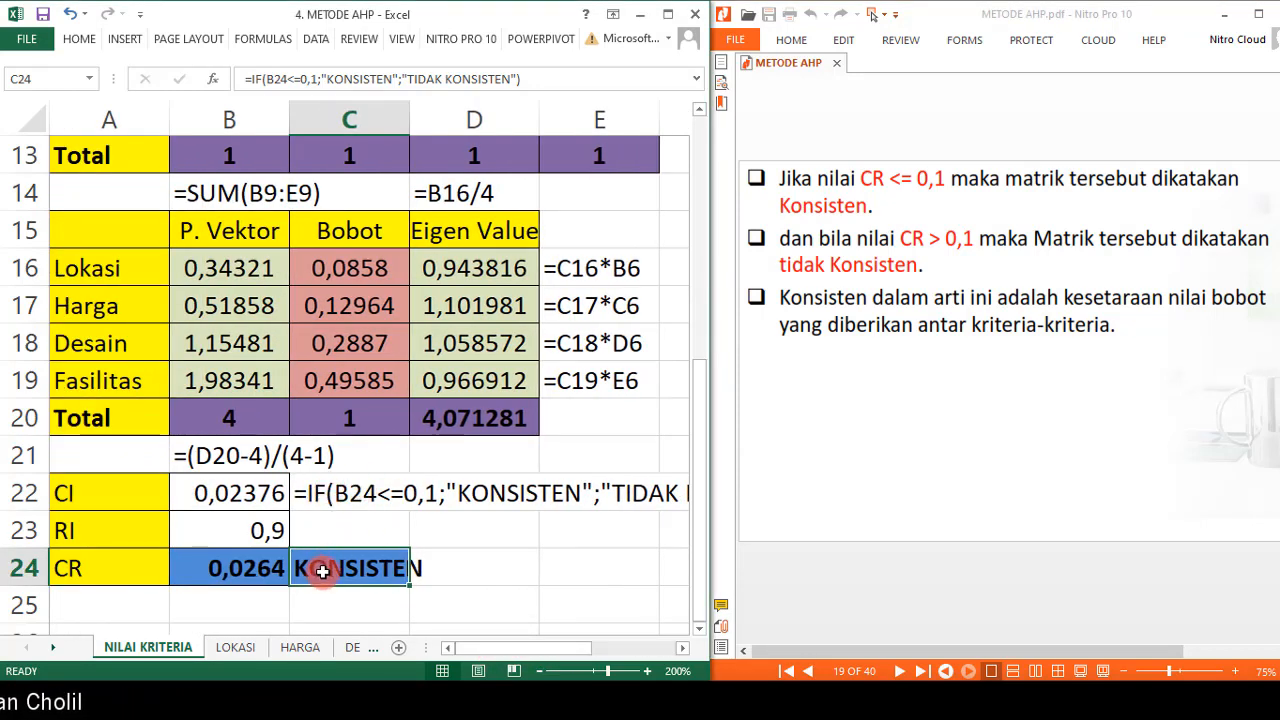
Reduce the font size of the IF formula note in C22 to 9.
{"action": "left_click", "coordinate": [316, 493]}
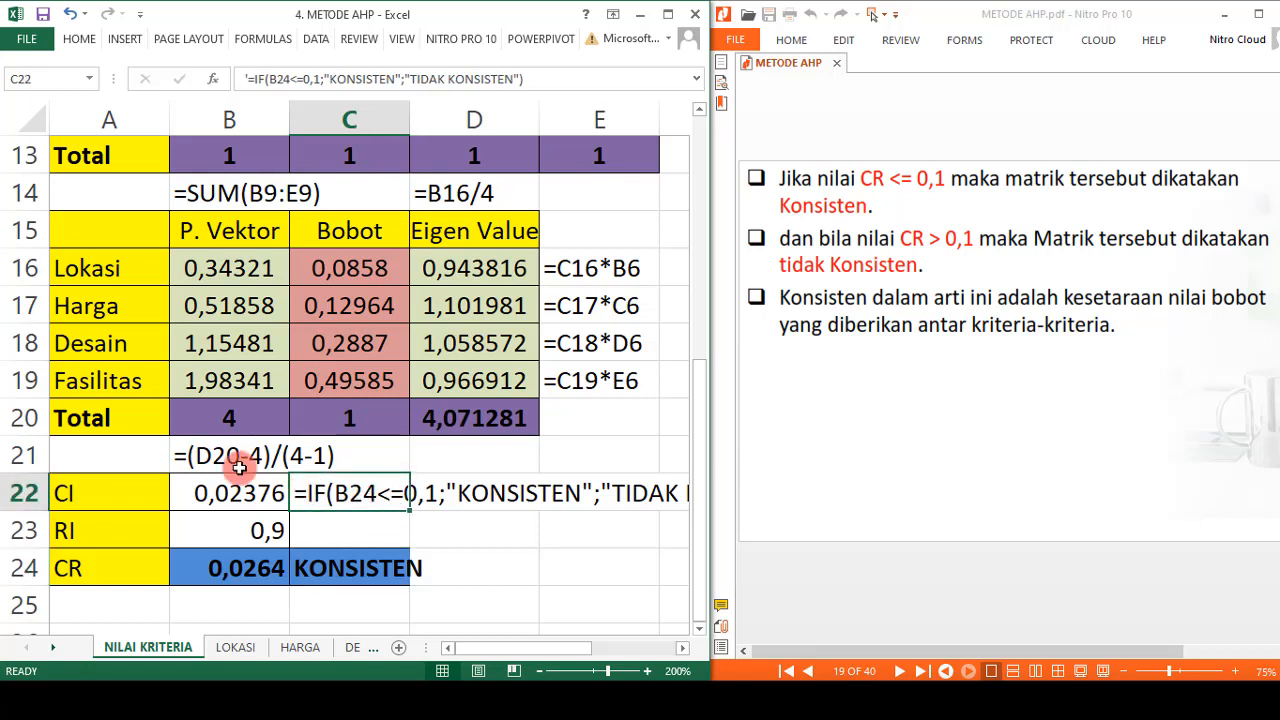
{"action": "left_click", "coordinate": [78, 39]}
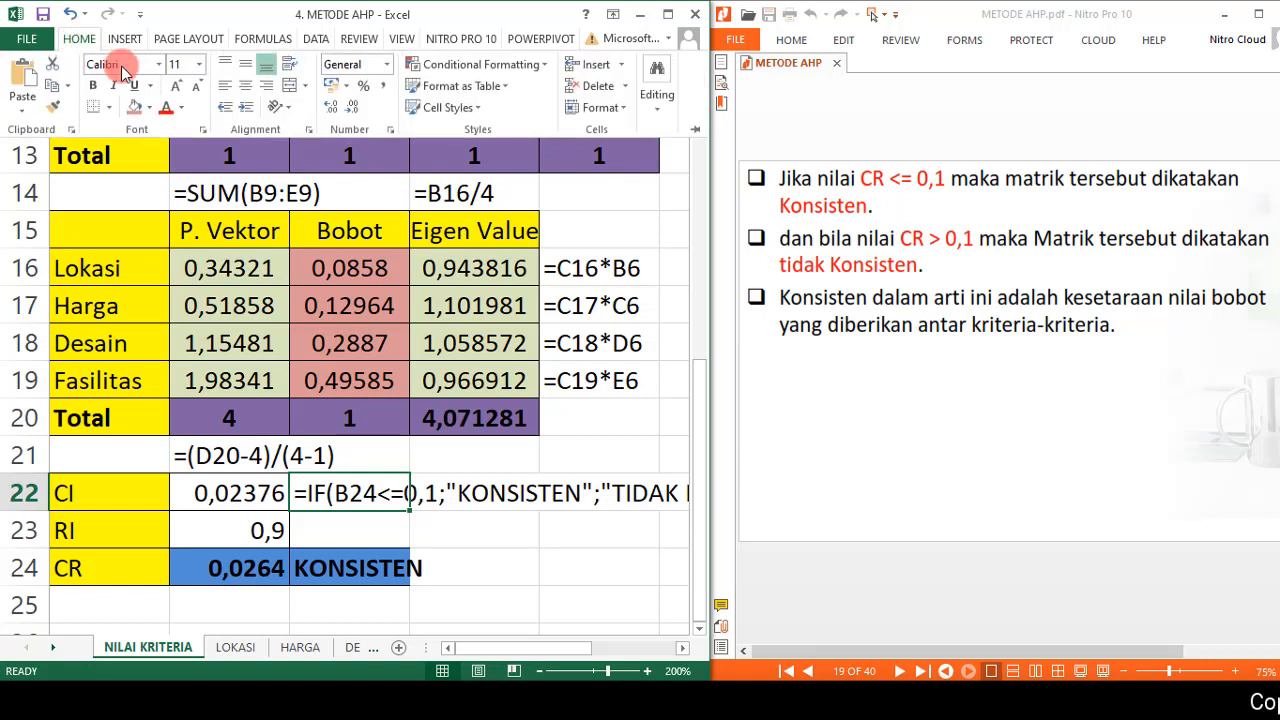
{"action": "left_click", "coordinate": [198, 66]}
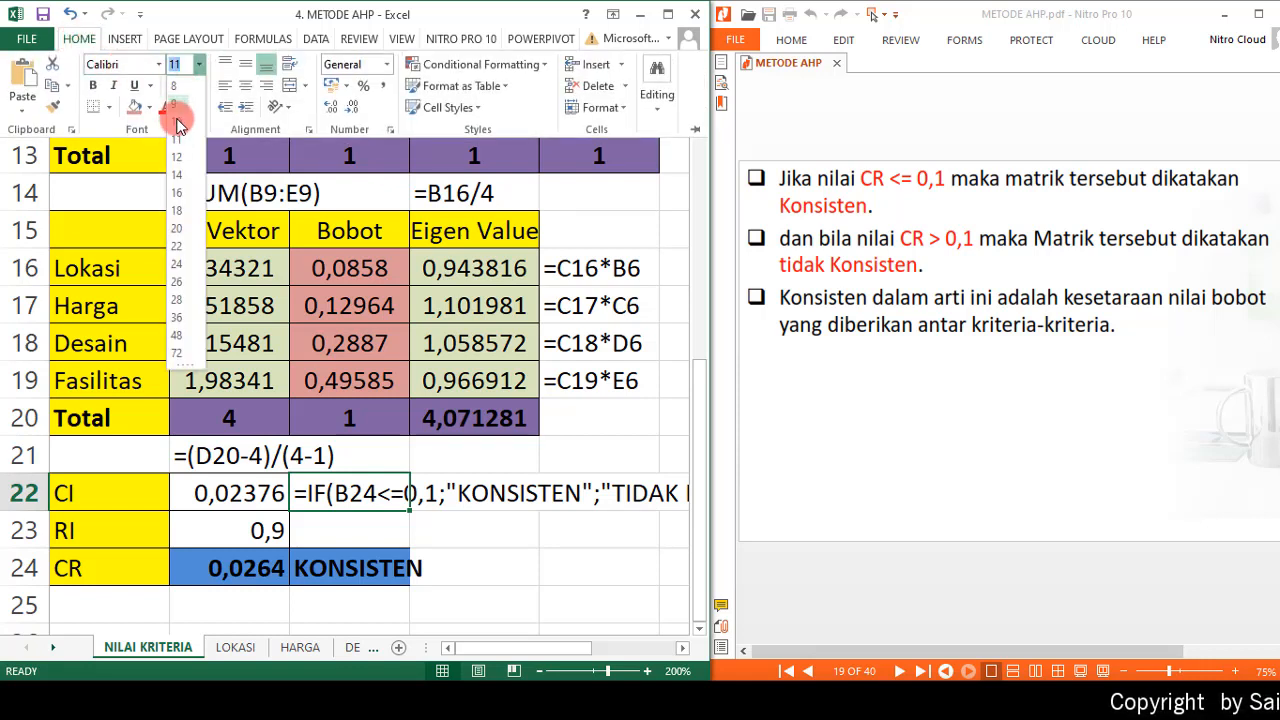
{"action": "left_click", "coordinate": [177, 121]}
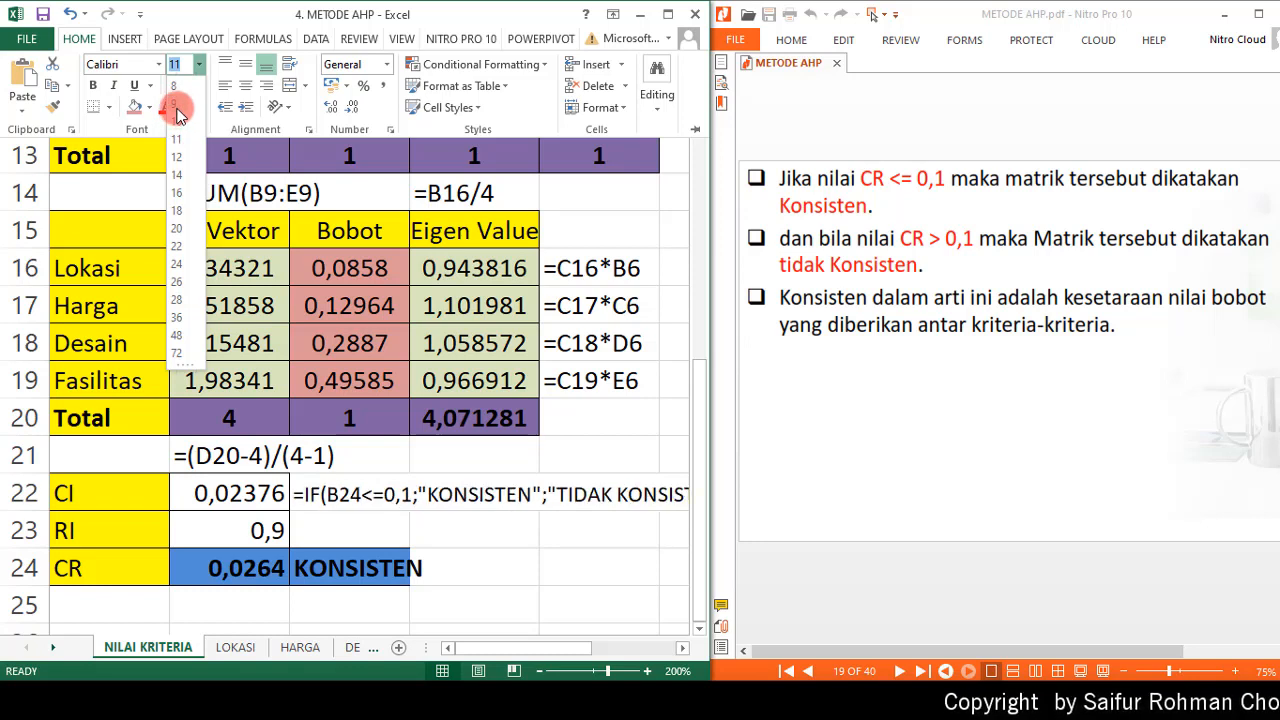
{"action": "left_click", "coordinate": [480, 532]}
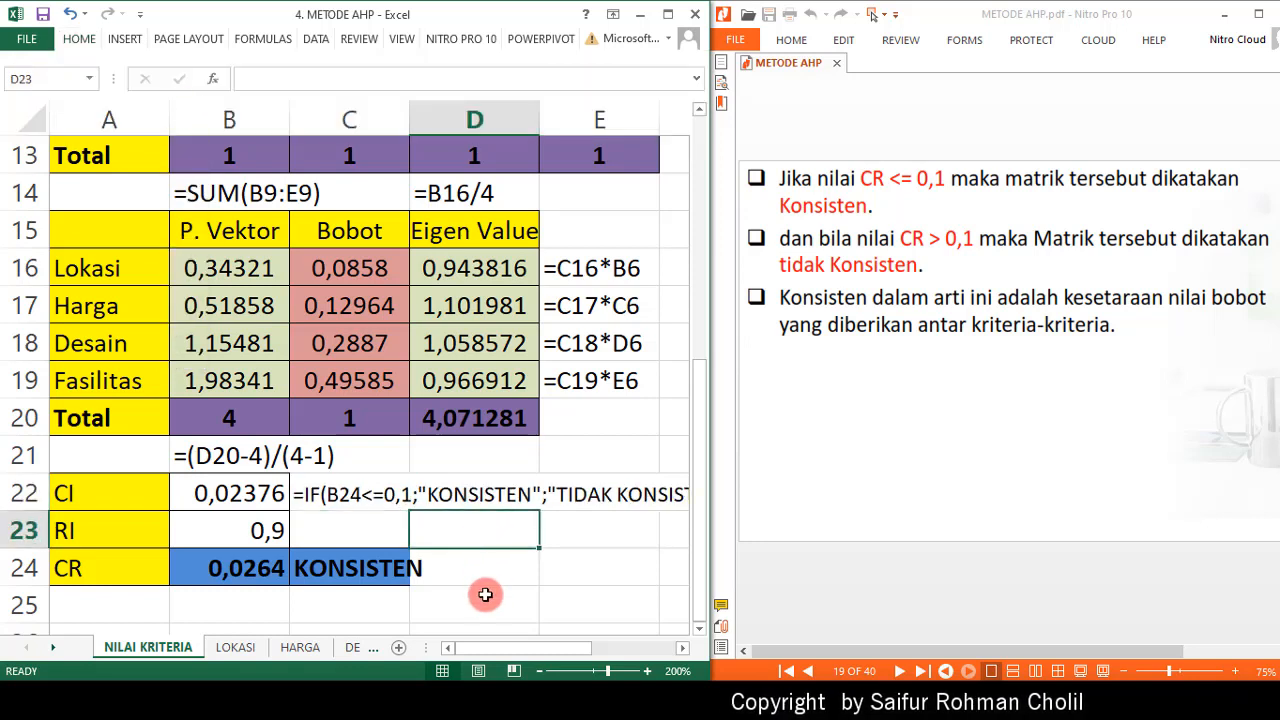
Review the consistency result in C24 and the Bobot values in C16:C19, and advance the PDF to the location data on page 21.
{"action": "left_click", "coordinate": [333, 570]}
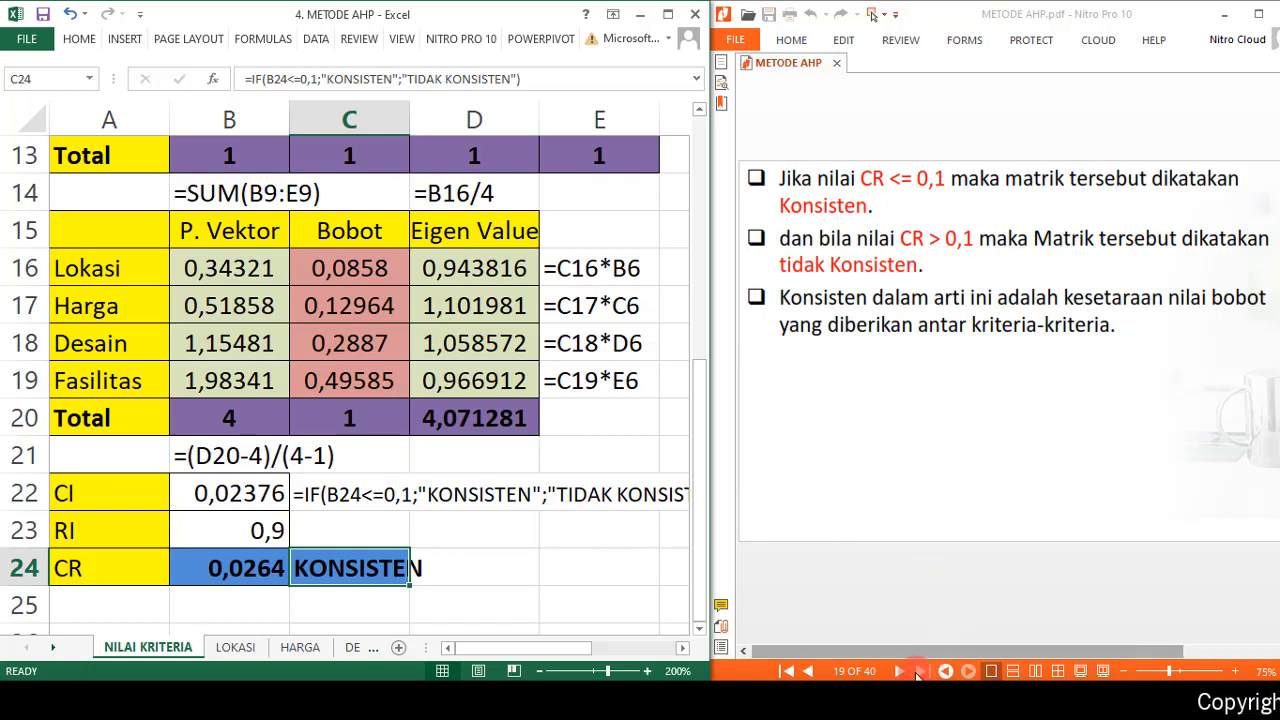
{"action": "left_click_drag", "start_coordinate": [346, 262], "coordinate": [334, 378]}
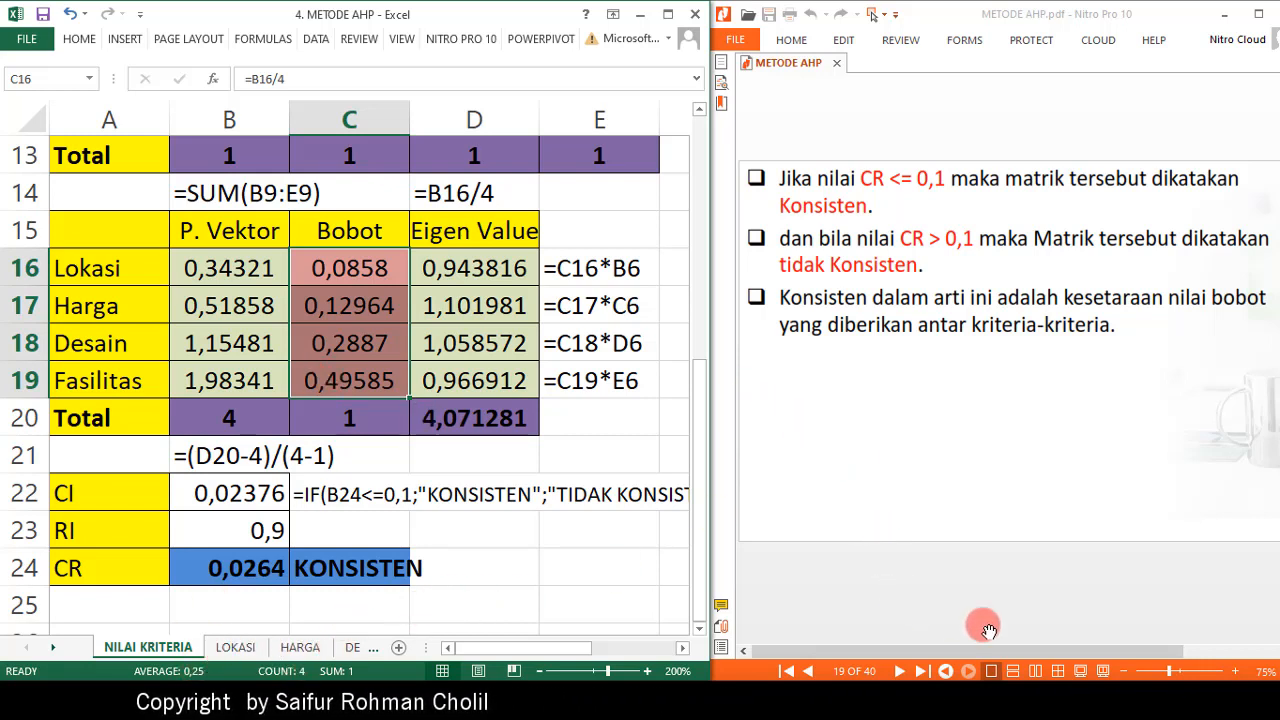
{"action": "left_click", "coordinate": [900, 672]}
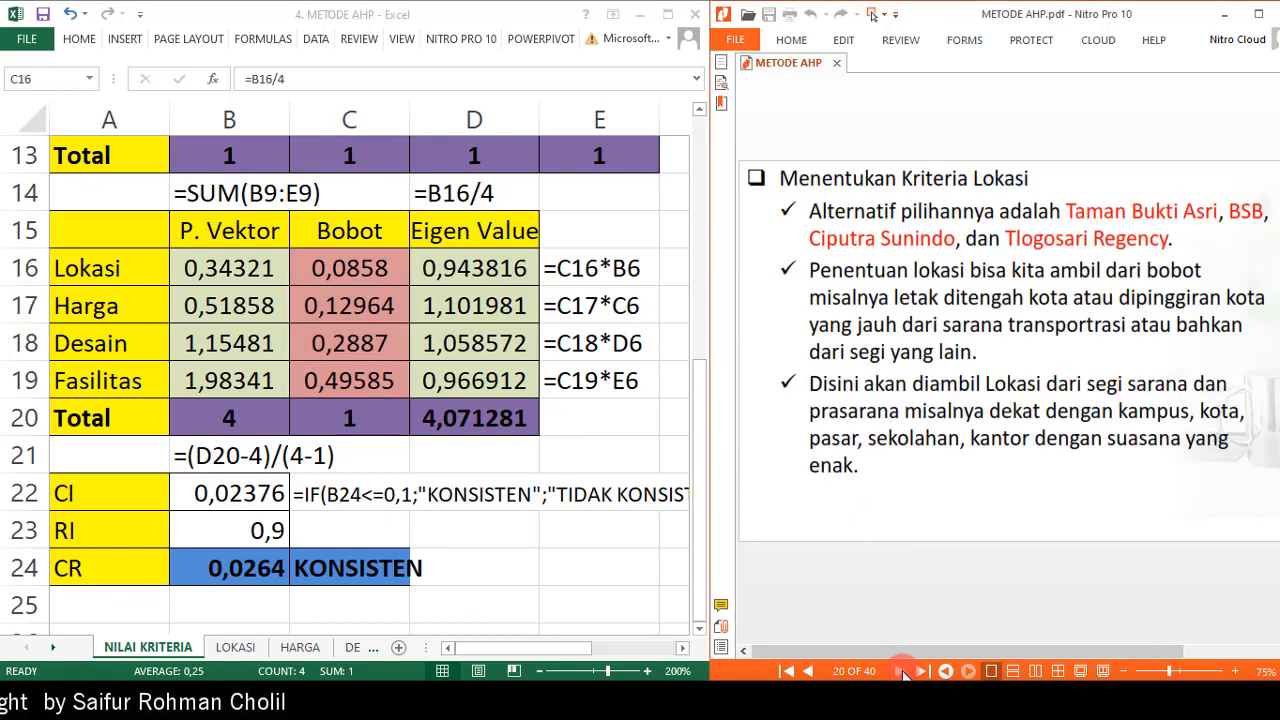
{"action": "left_click", "coordinate": [903, 672]}
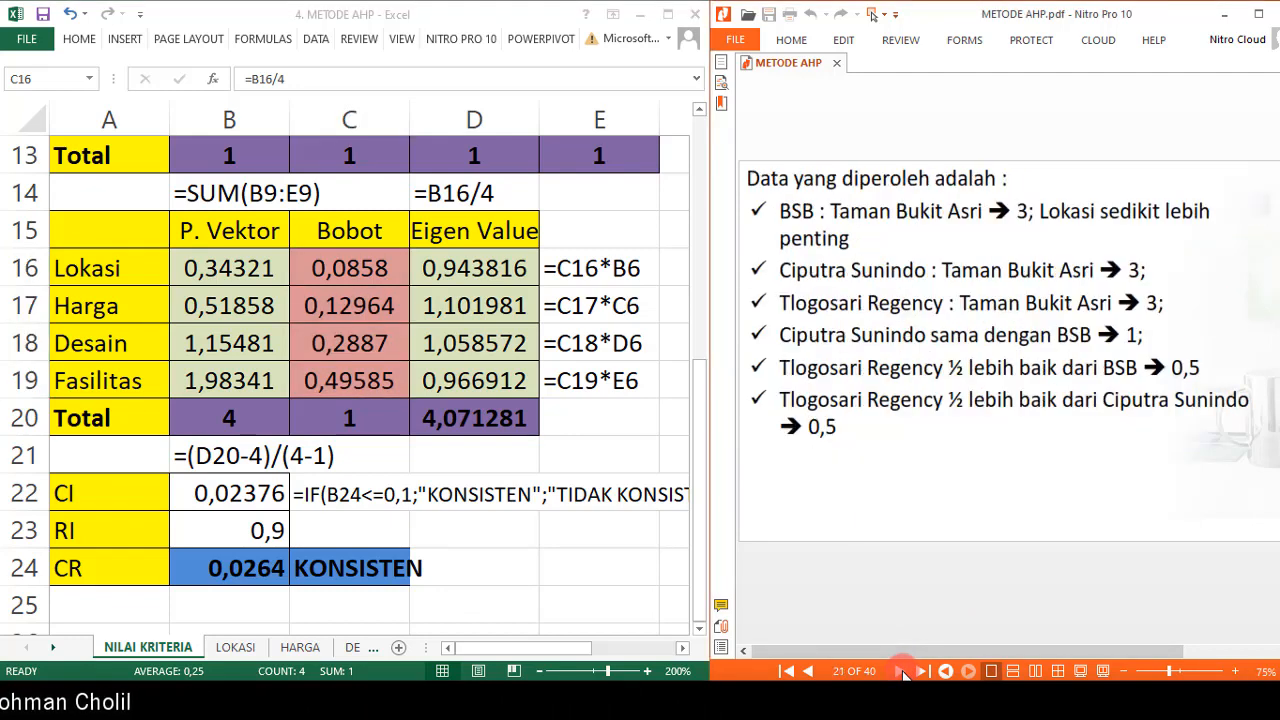
Open the LOKASI sheet and set its zoom to 200%.
{"action": "left_click", "coordinate": [230, 643]}
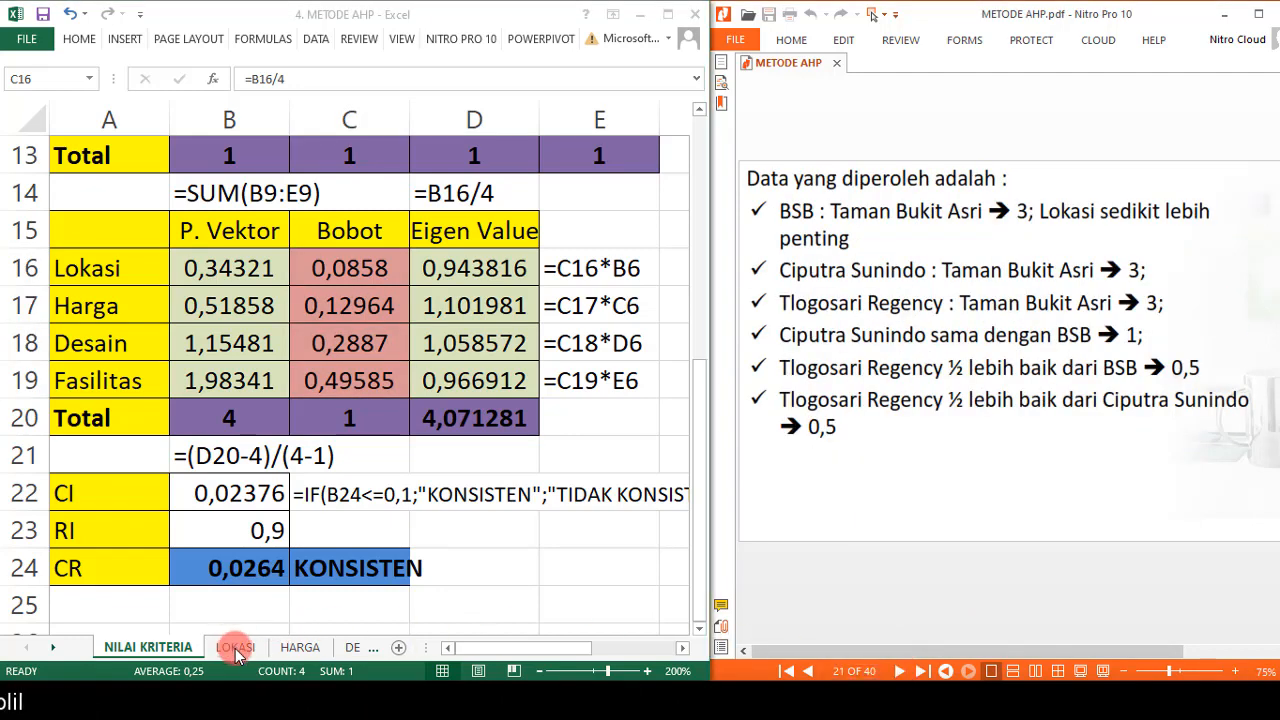
{"action": "left_click", "coordinate": [236, 648]}
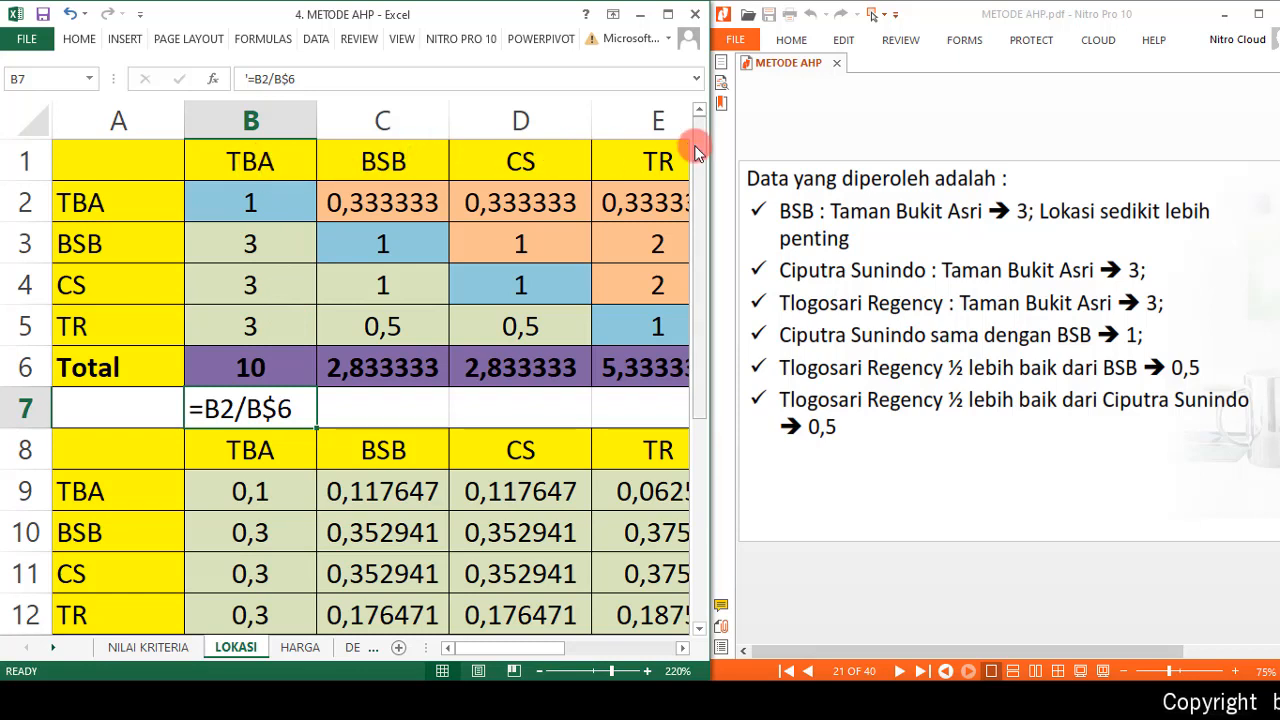
{"action": "left_click", "coordinate": [543, 672]}
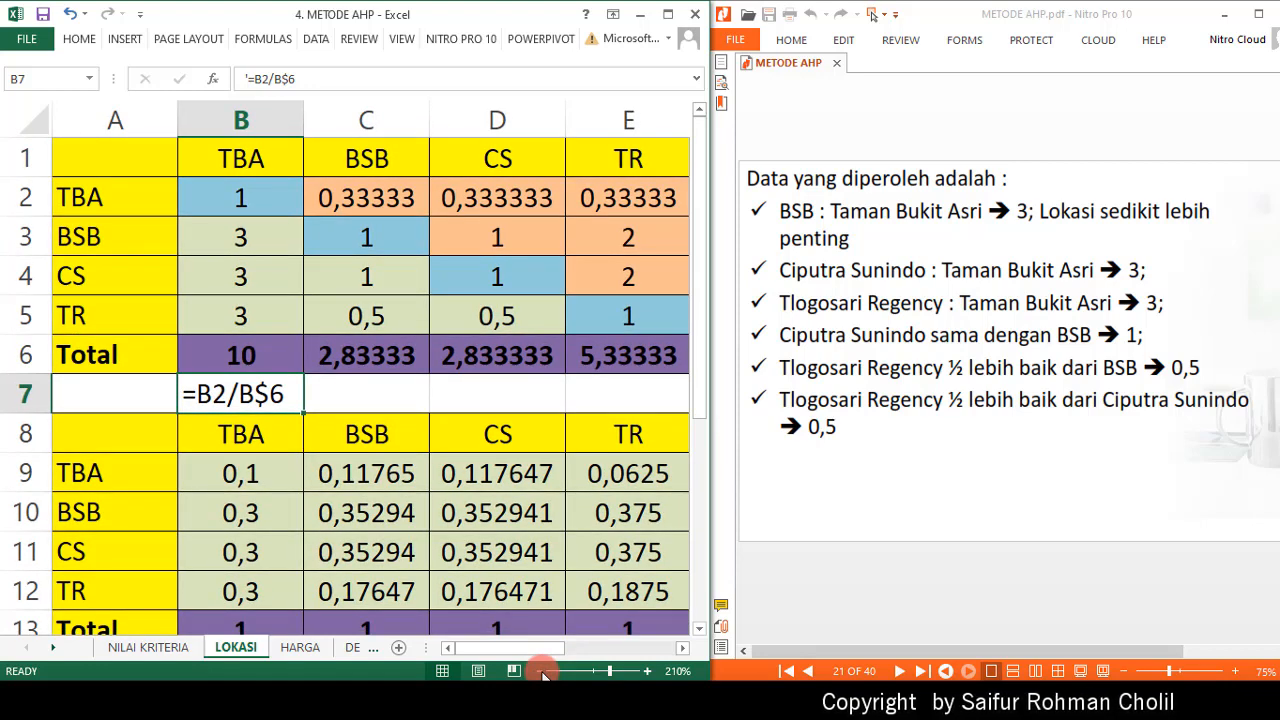
{"action": "left_click", "coordinate": [543, 672]}
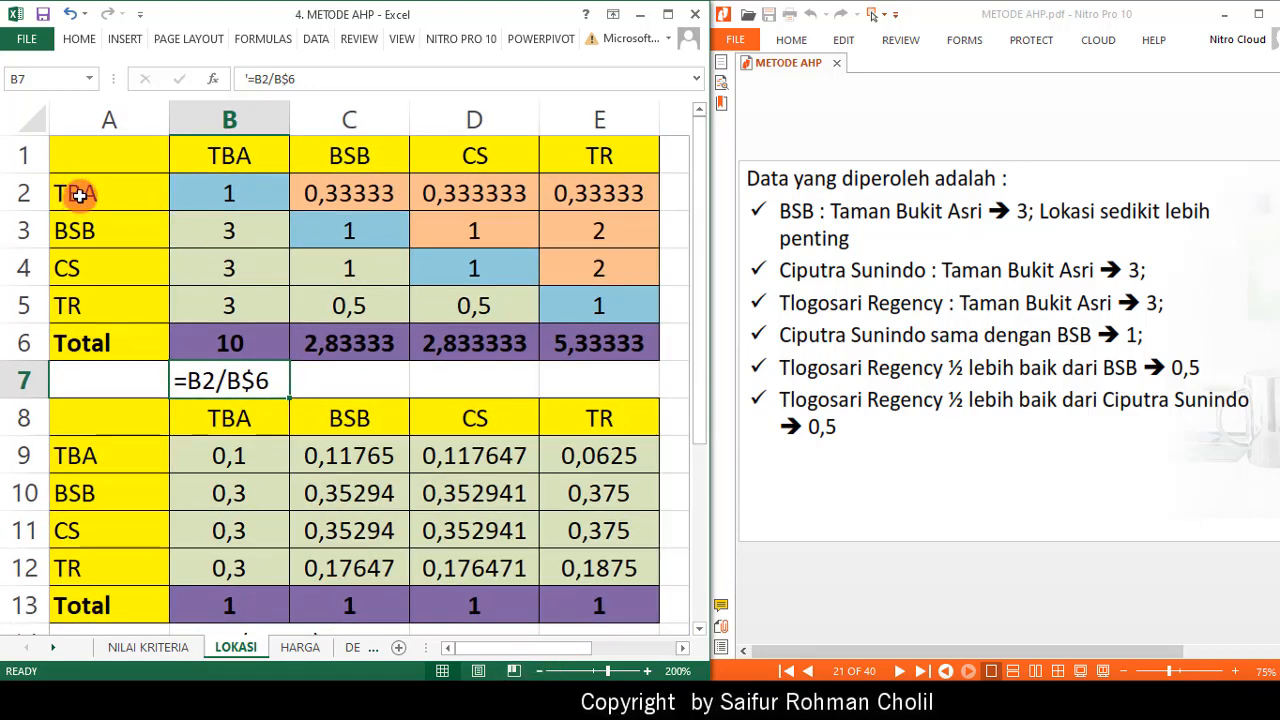
Examine the housing alternatives TBA, BSB, CS and TR in A2:A5 against the pairwise comparison data on PDF page 21.
{"action": "left_click", "coordinate": [75, 198]}
{"action": "left_click", "coordinate": [98, 232]}
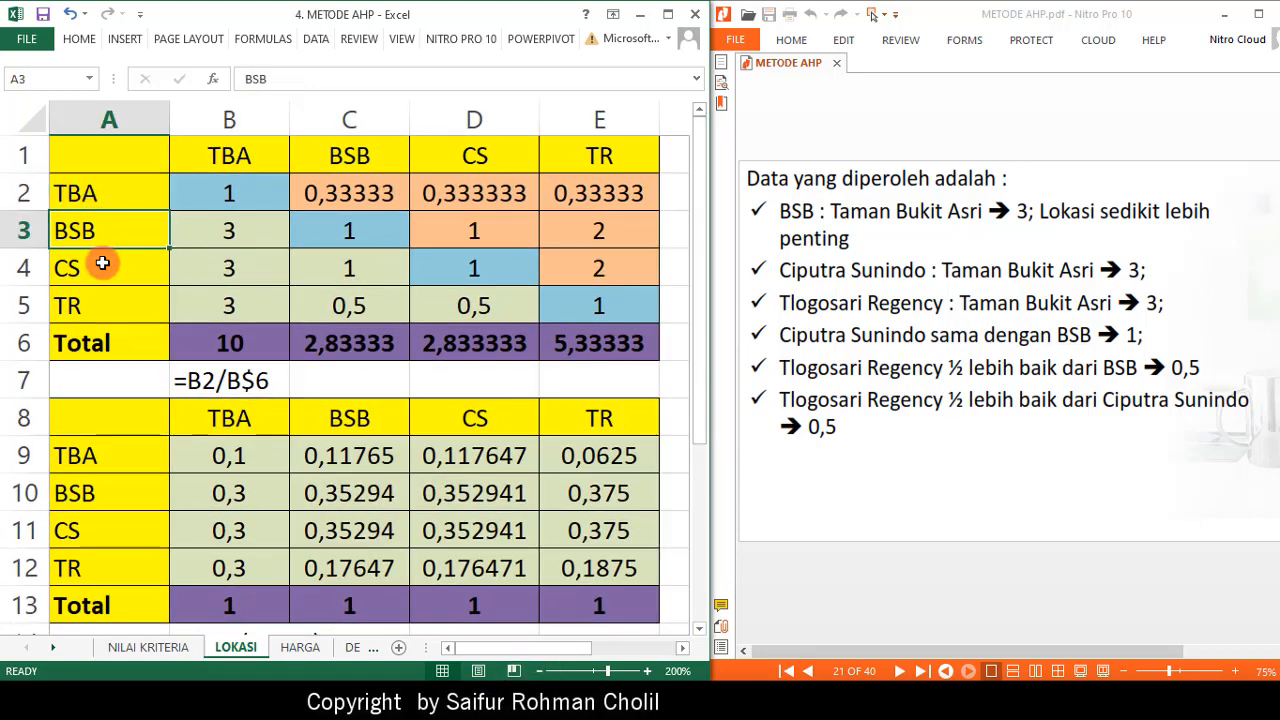
{"action": "left_click", "coordinate": [104, 278]}
{"action": "left_click", "coordinate": [103, 303]}
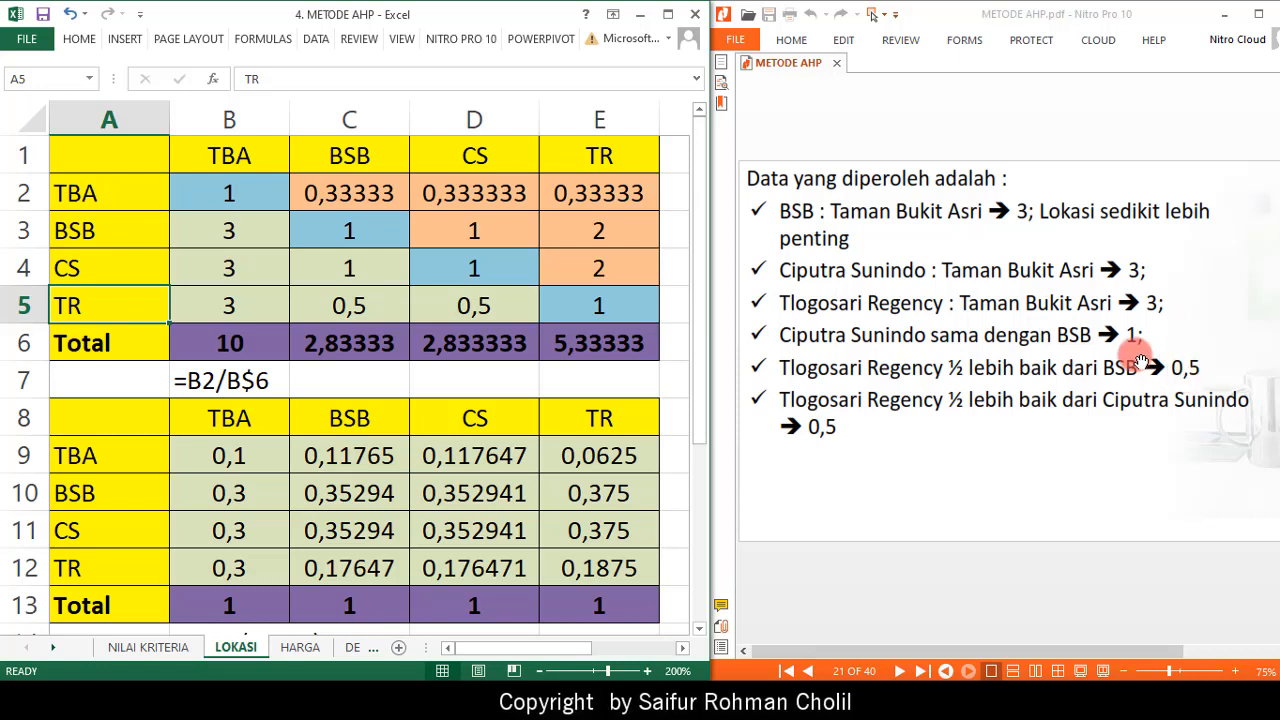
Examine the reciprocal formulas above the diagonal of the LOKASI comparison matrix, from C2 through D3 to E2 and E3.
{"action": "left_click", "coordinate": [347, 191]}
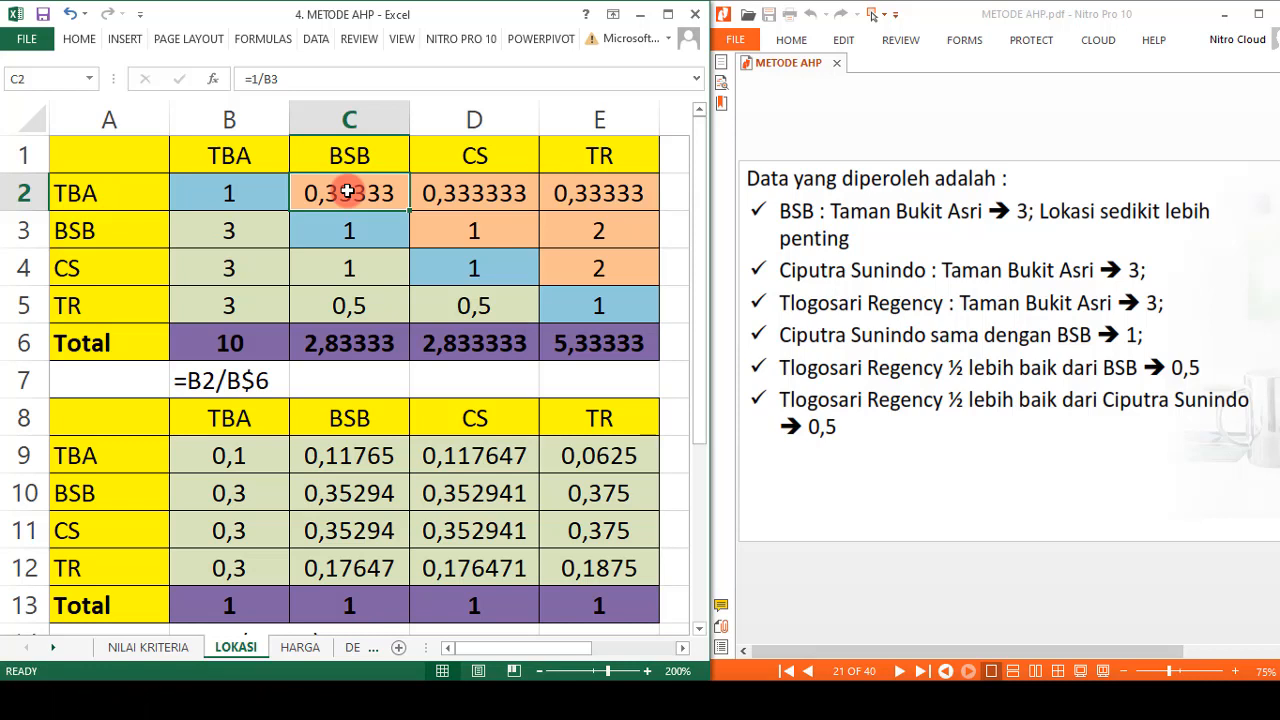
{"action": "key", "text": "Right"}
{"action": "key", "text": "Down"}
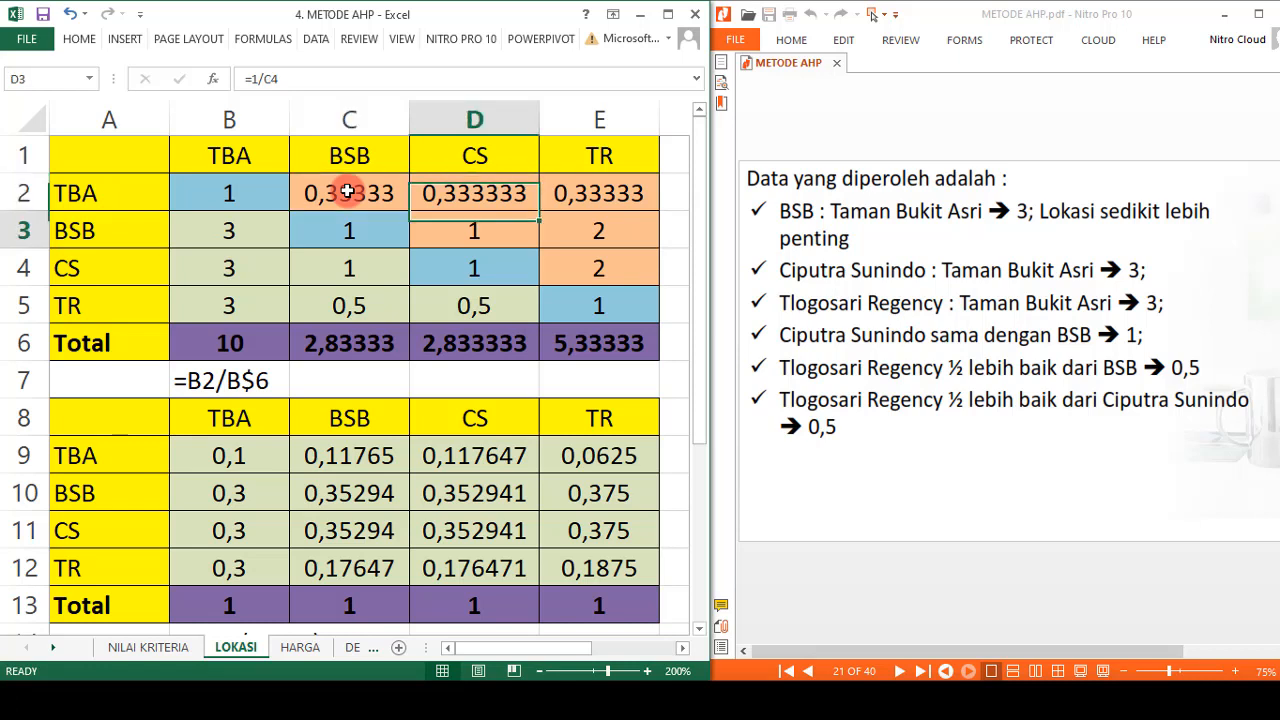
{"action": "key", "text": "Right"}
{"action": "key", "text": "Up"}
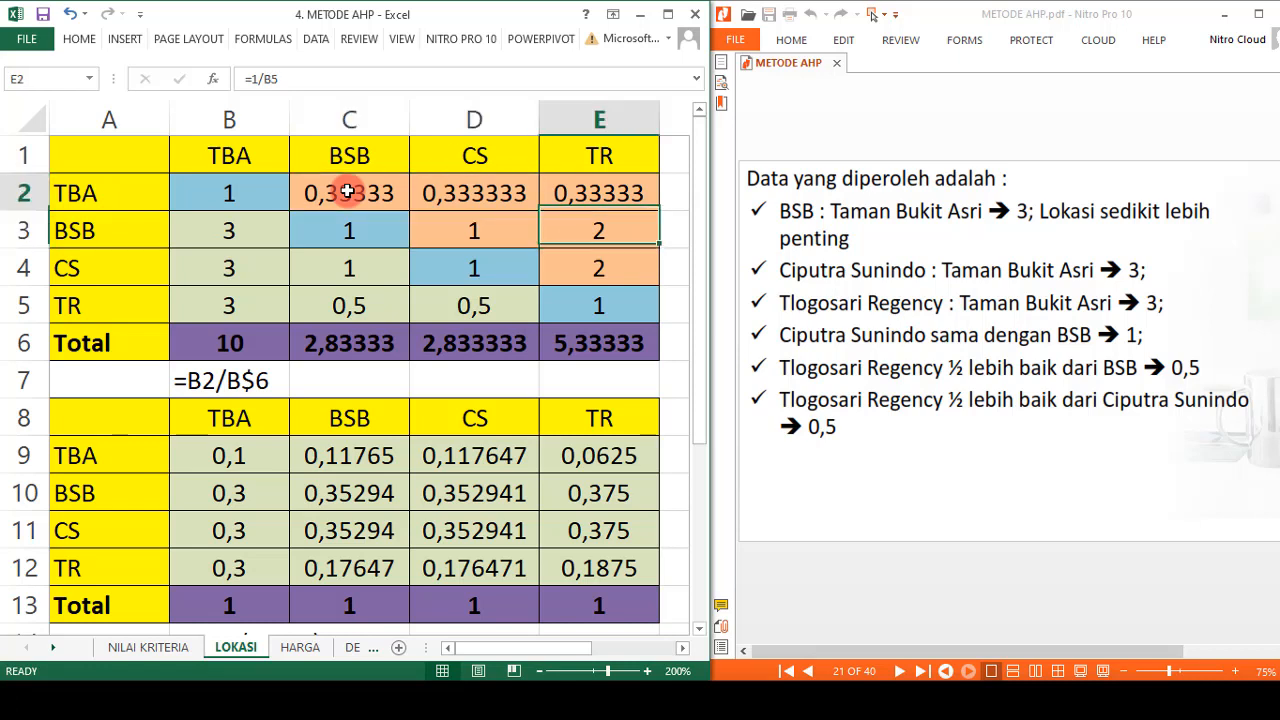
{"action": "key", "text": "Down"}
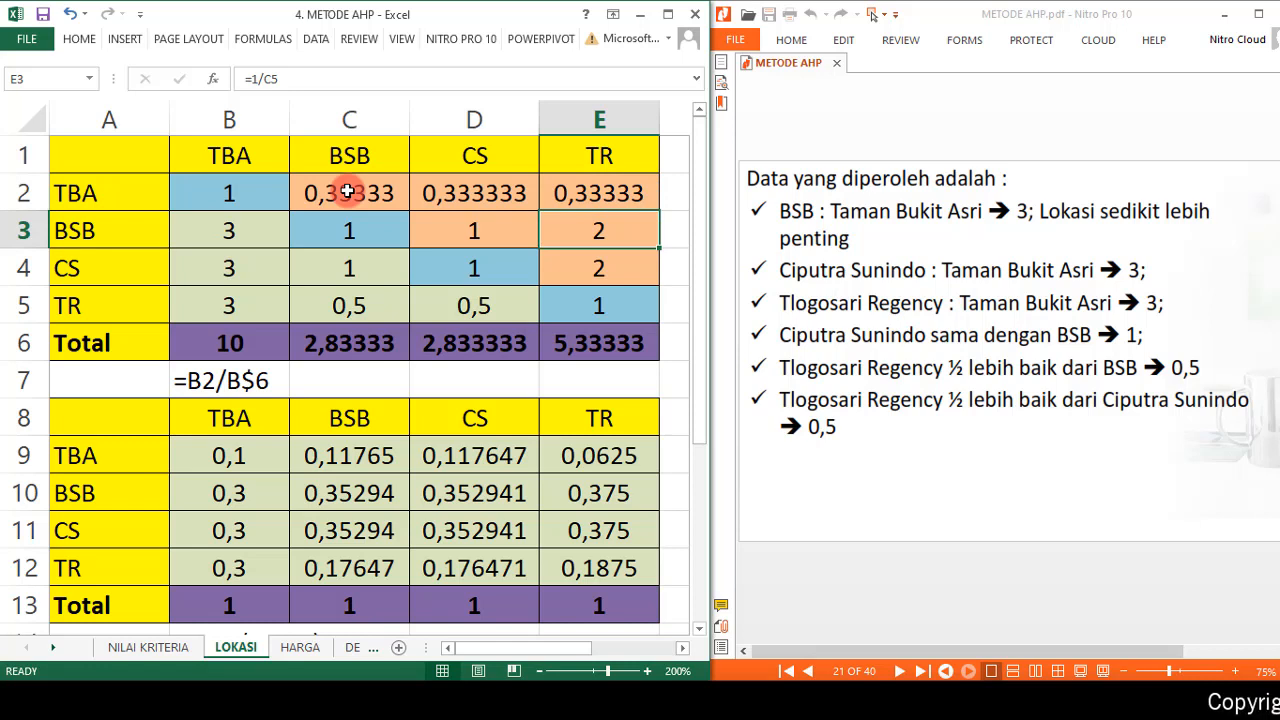
Review the end of the LOKASI comparison matrix's diagonal in E5 and the column total formula in B6.
{"action": "key", "text": "Down"}
{"action": "key", "text": "Down"}
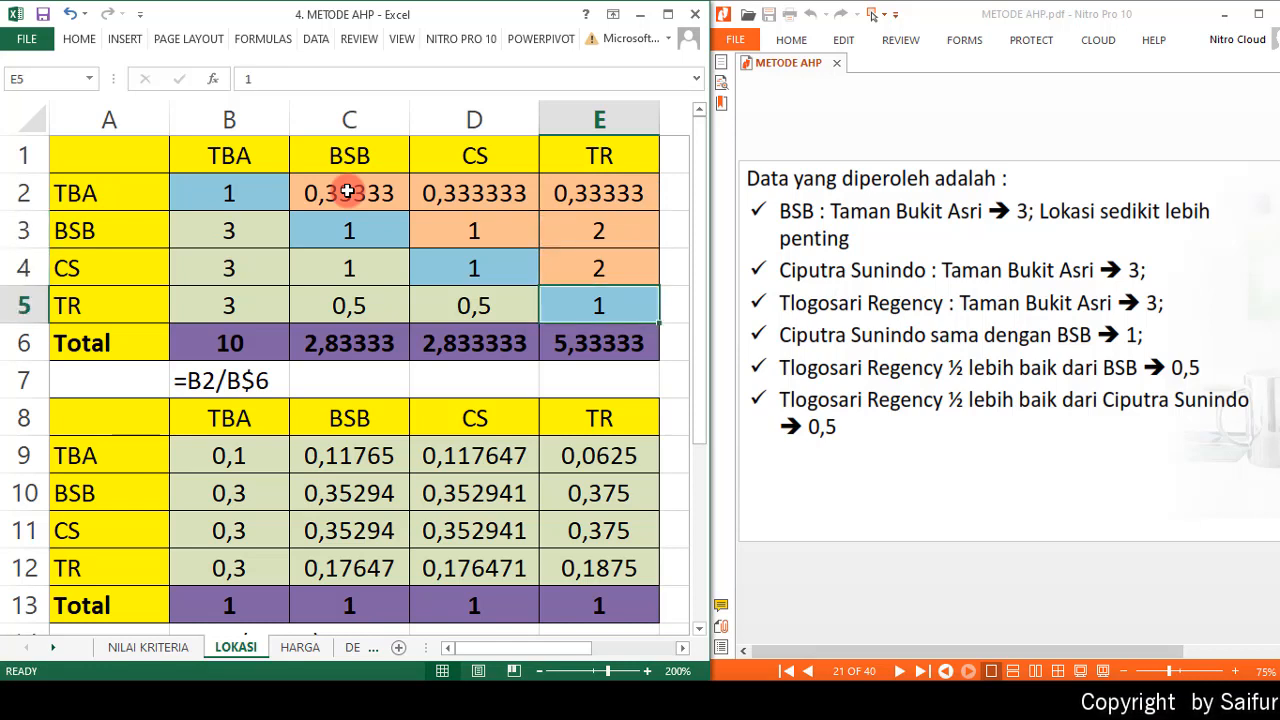
{"action": "key", "text": "Down"}
{"action": "key", "text": "Left"}
{"action": "key", "text": "Left"}
{"action": "key", "text": "Left"}
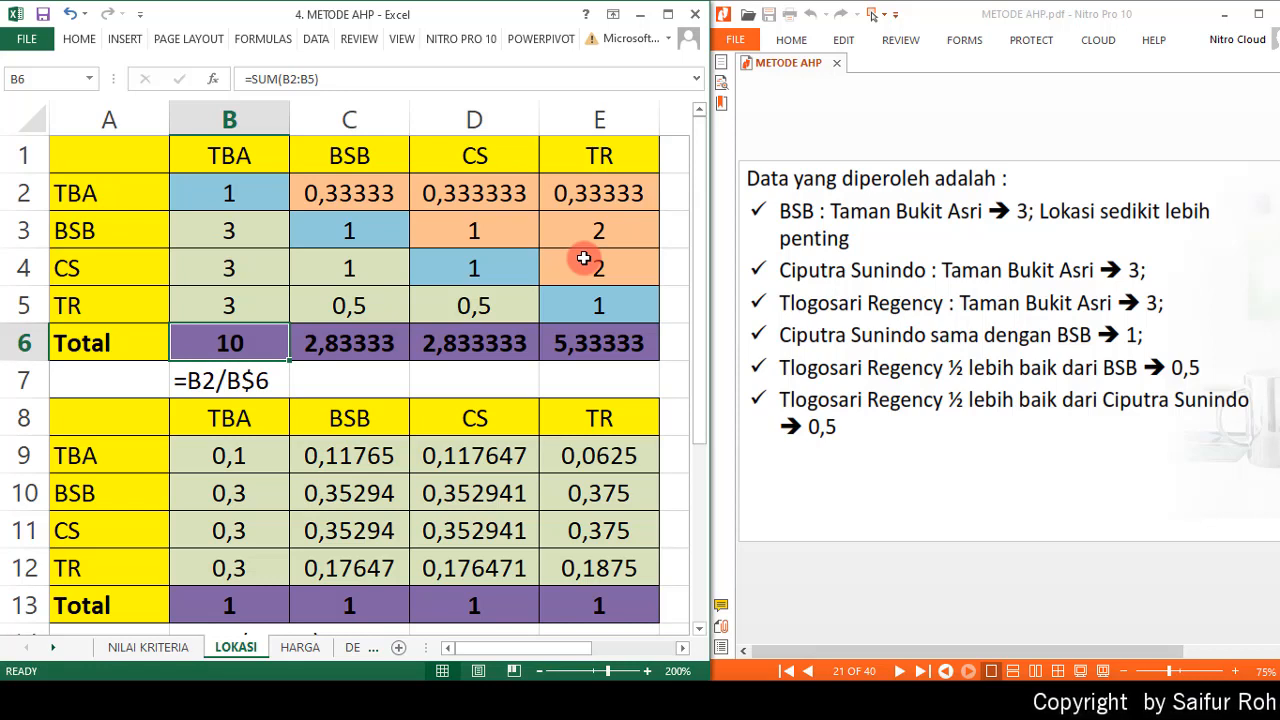
Examine the normalisation formula =B2/B$6 in B7 and B9, and advance the PDF to the normalised location results on page 23.
{"action": "key", "text": "Down"}
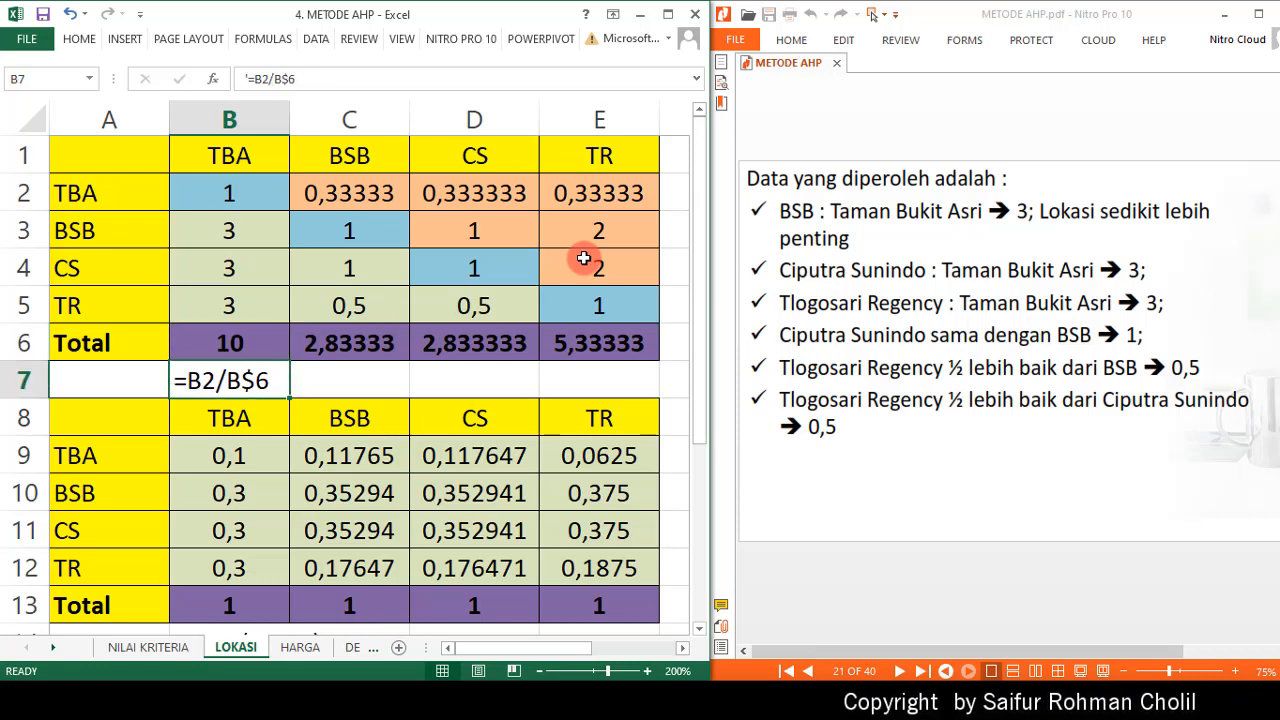
{"action": "key", "text": "Down"}
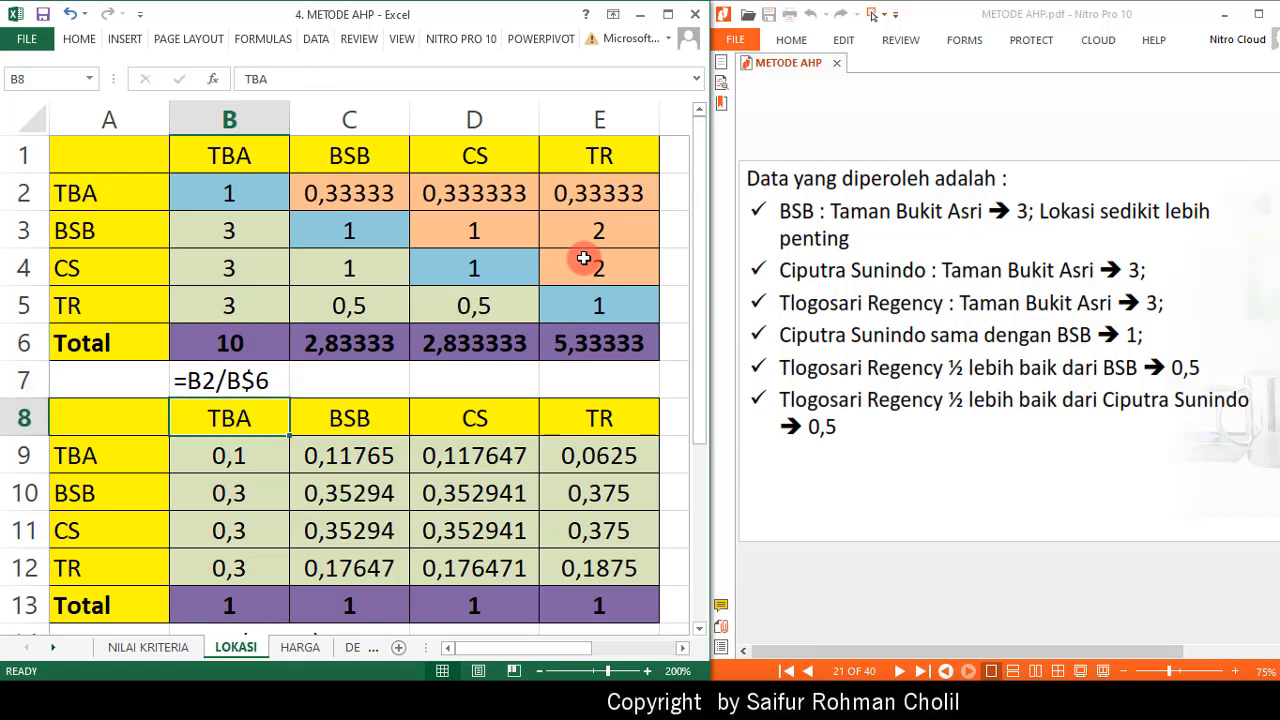
{"action": "key", "text": "Down"}
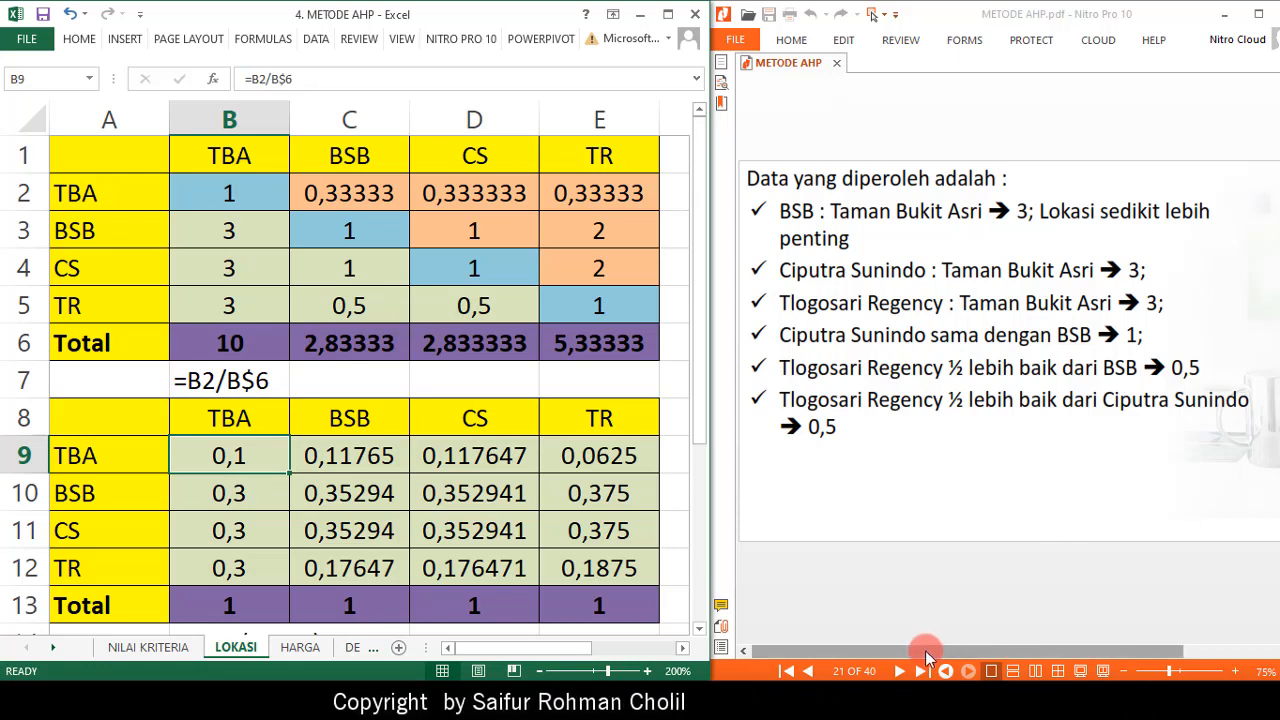
{"action": "left_click", "coordinate": [899, 671]}
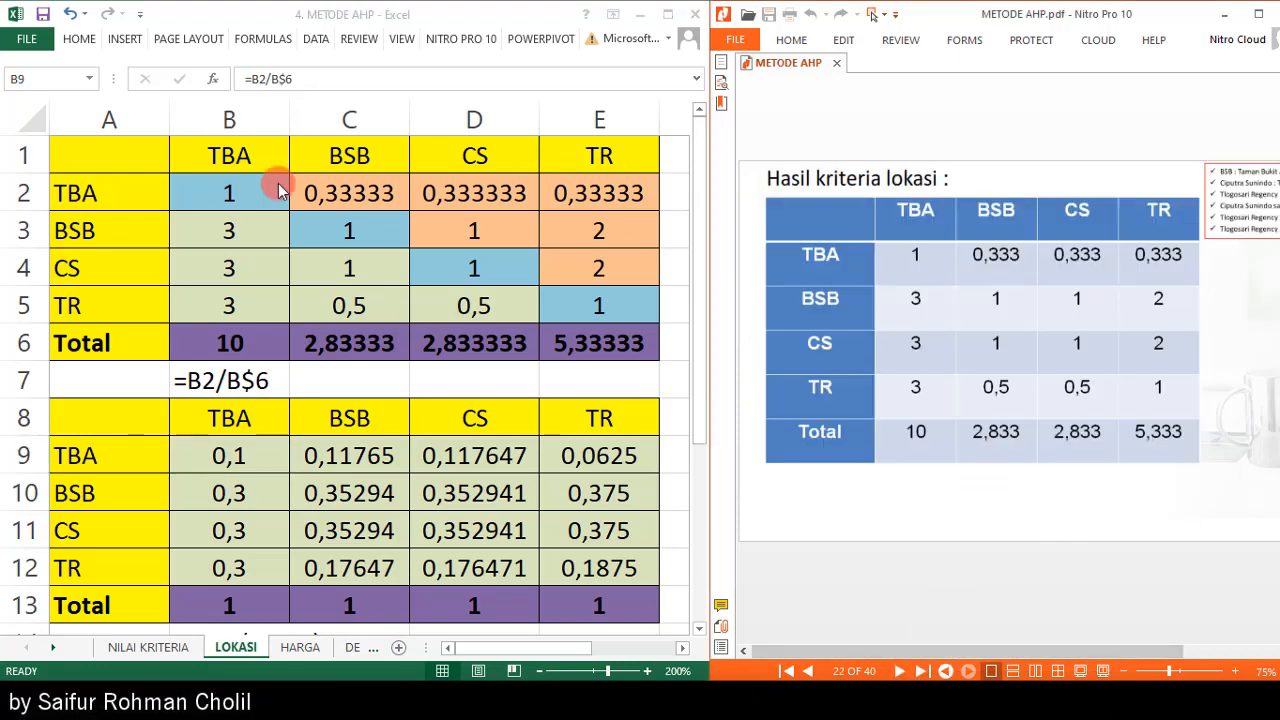
{"action": "left_click", "coordinate": [901, 671]}
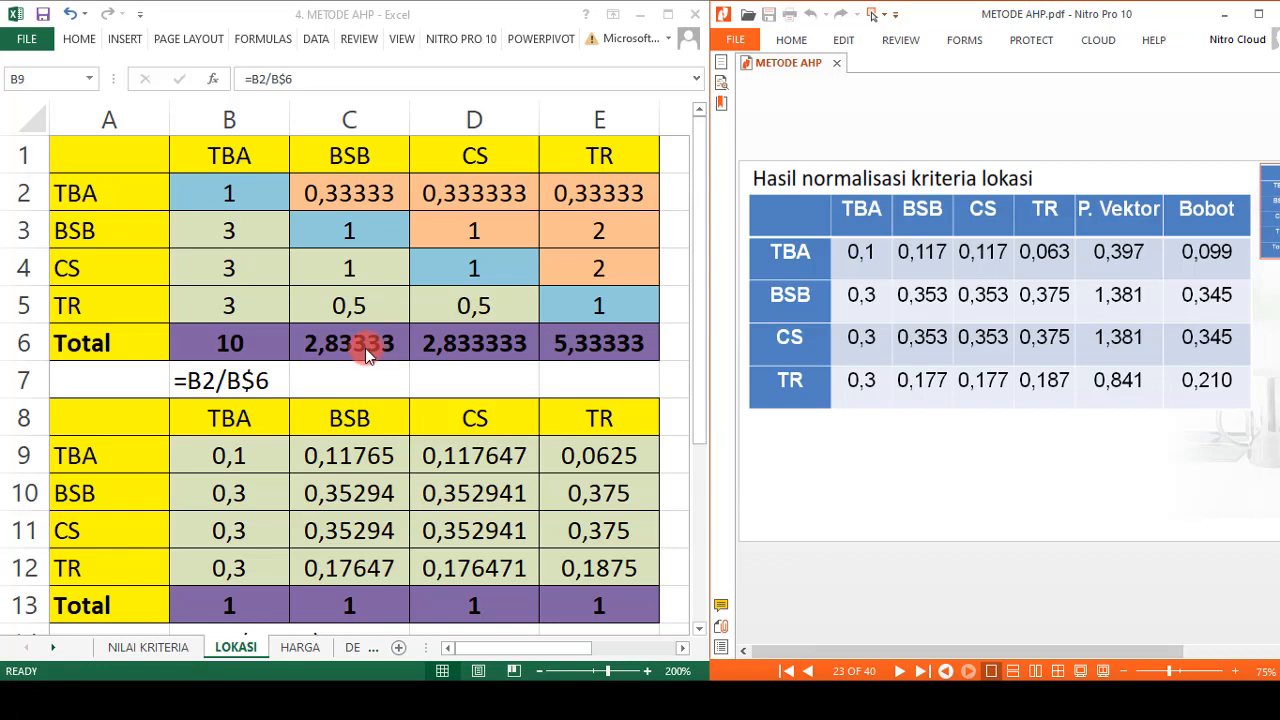
Examine the normalised TBA column formulas in B9:B11 and their total in B13.
{"action": "left_click", "coordinate": [219, 456]}
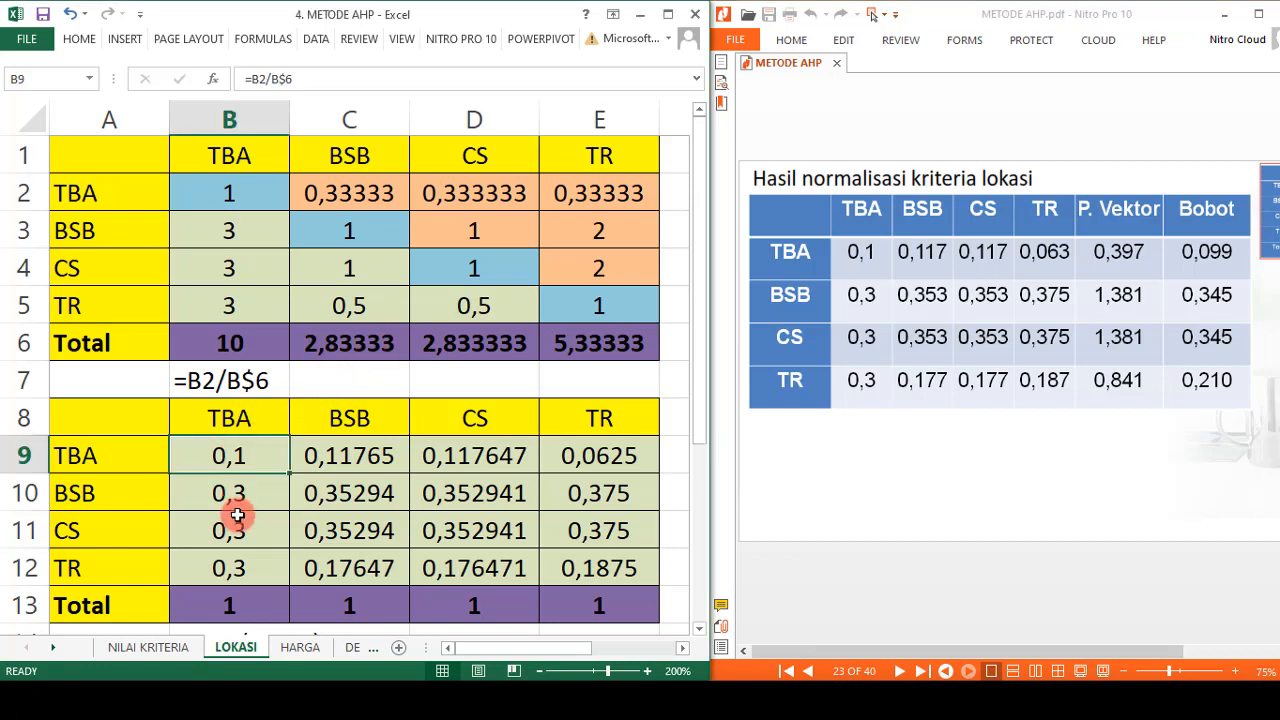
{"action": "left_click", "coordinate": [233, 499]}
{"action": "left_click", "coordinate": [232, 530]}
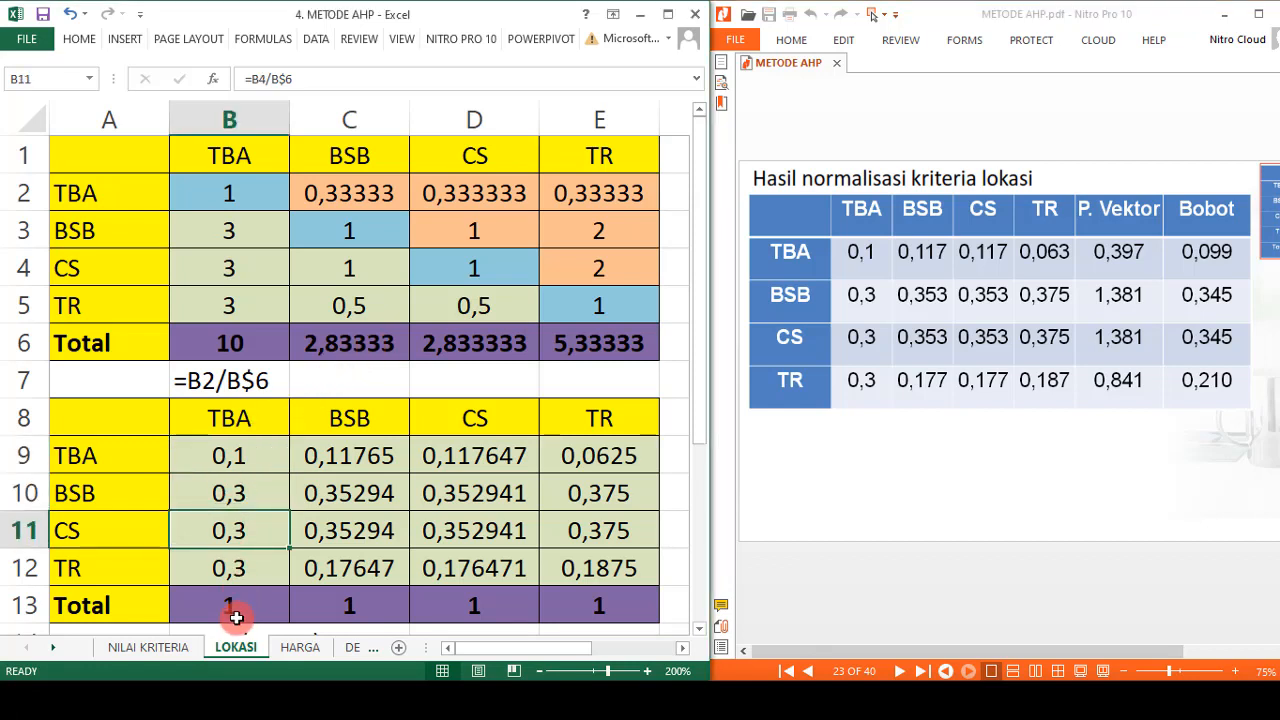
{"action": "left_click", "coordinate": [236, 614]}
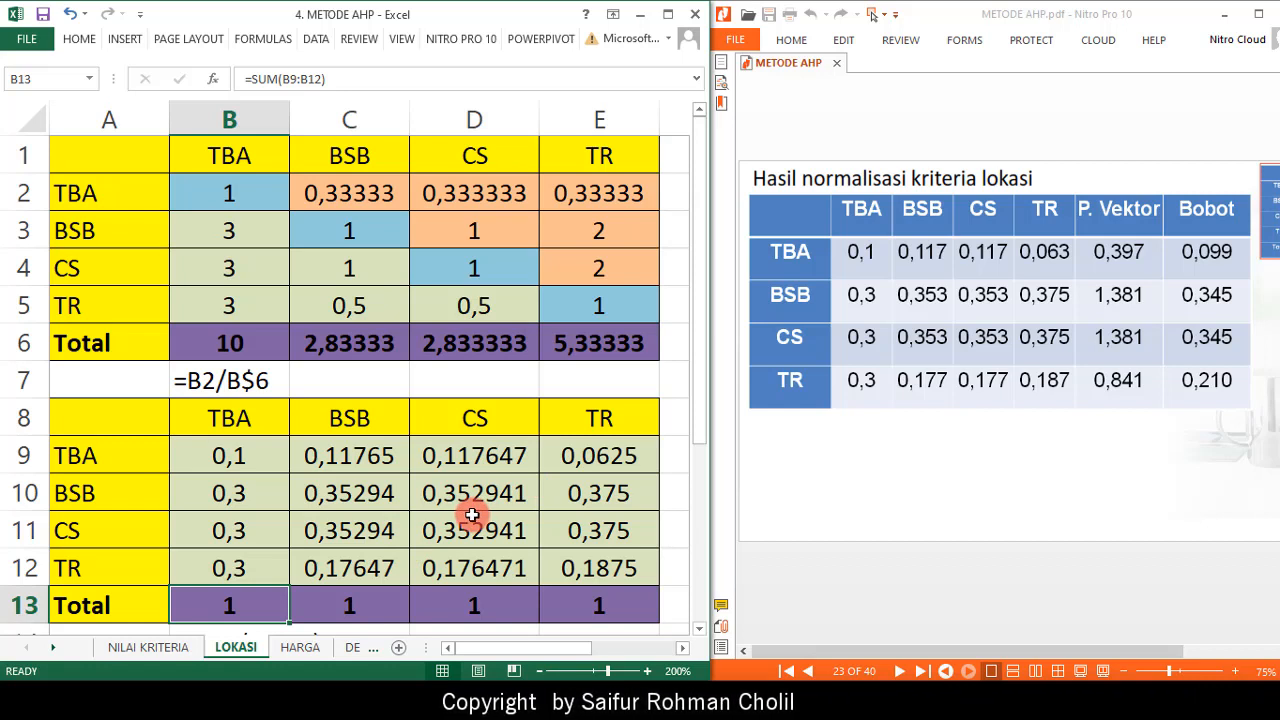
Examine the P. Vektor formula in B16 and the Bobot column against the normalised location table on PDF page 23.
{"action": "left_click", "coordinate": [900, 671]}
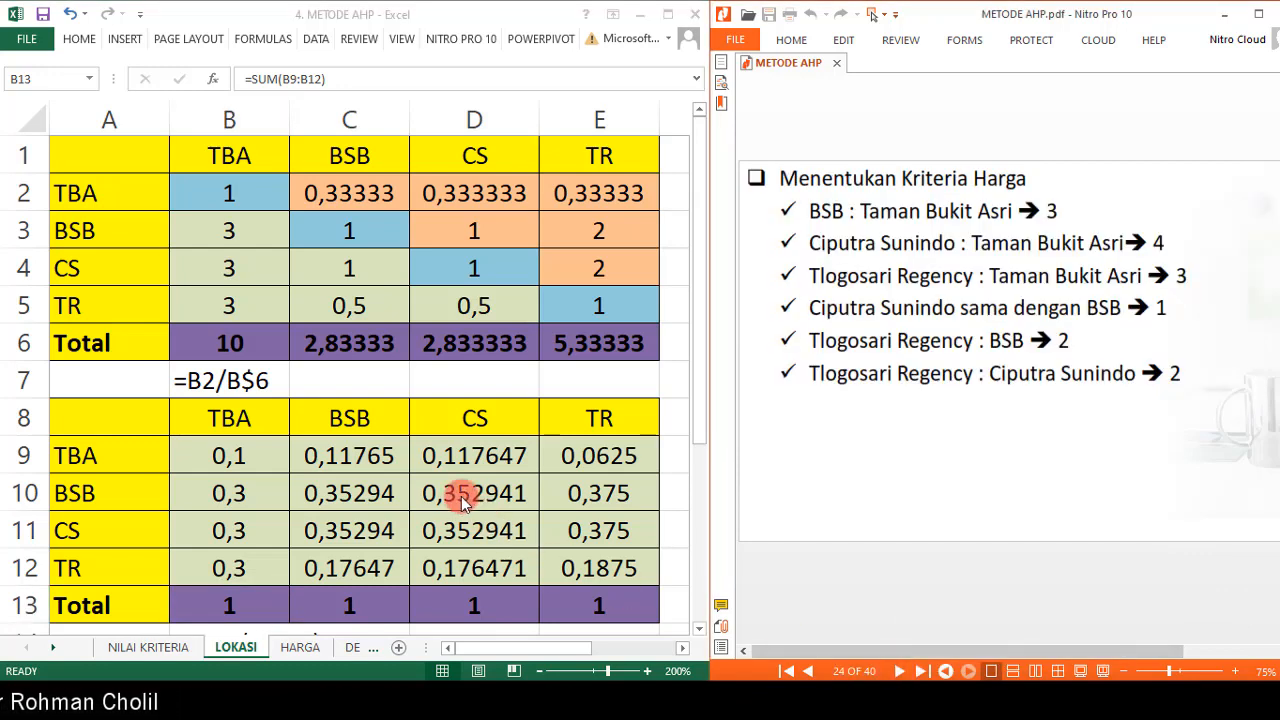
{"action": "scroll", "coordinate": [375, 490], "scroll_direction": "down", "scroll_amount": 2}
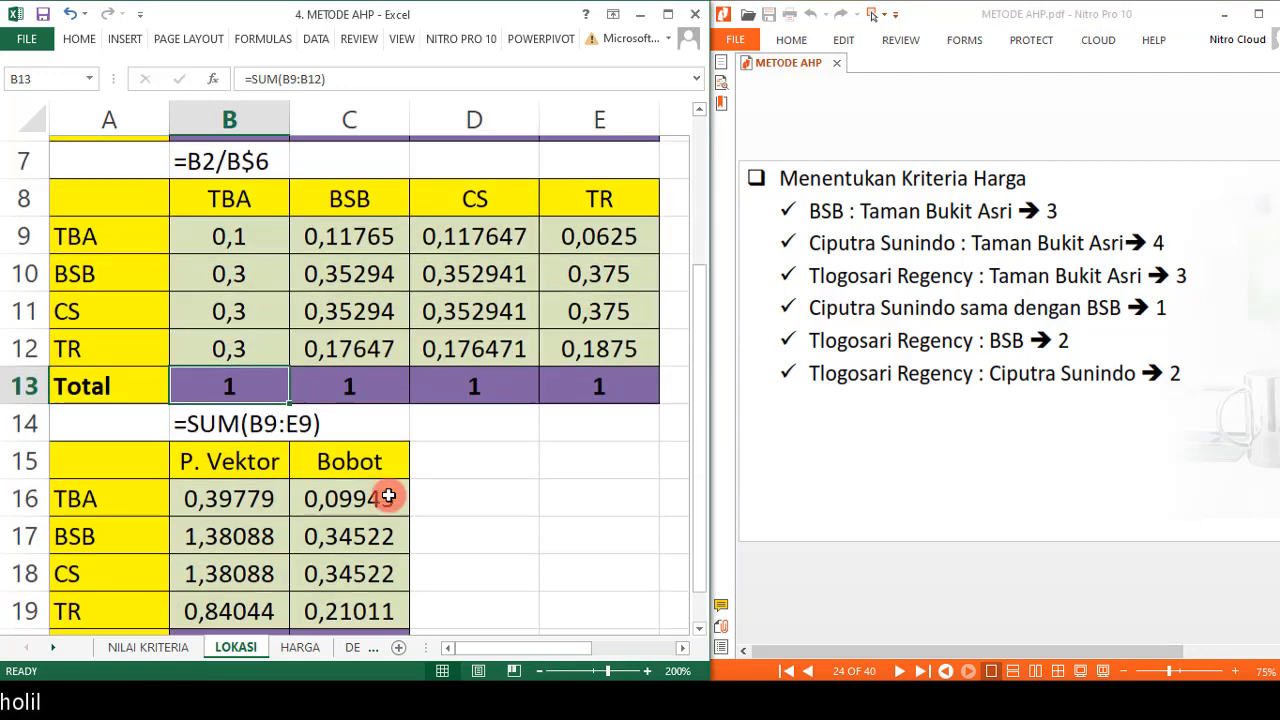
{"action": "left_click", "coordinate": [229, 492]}
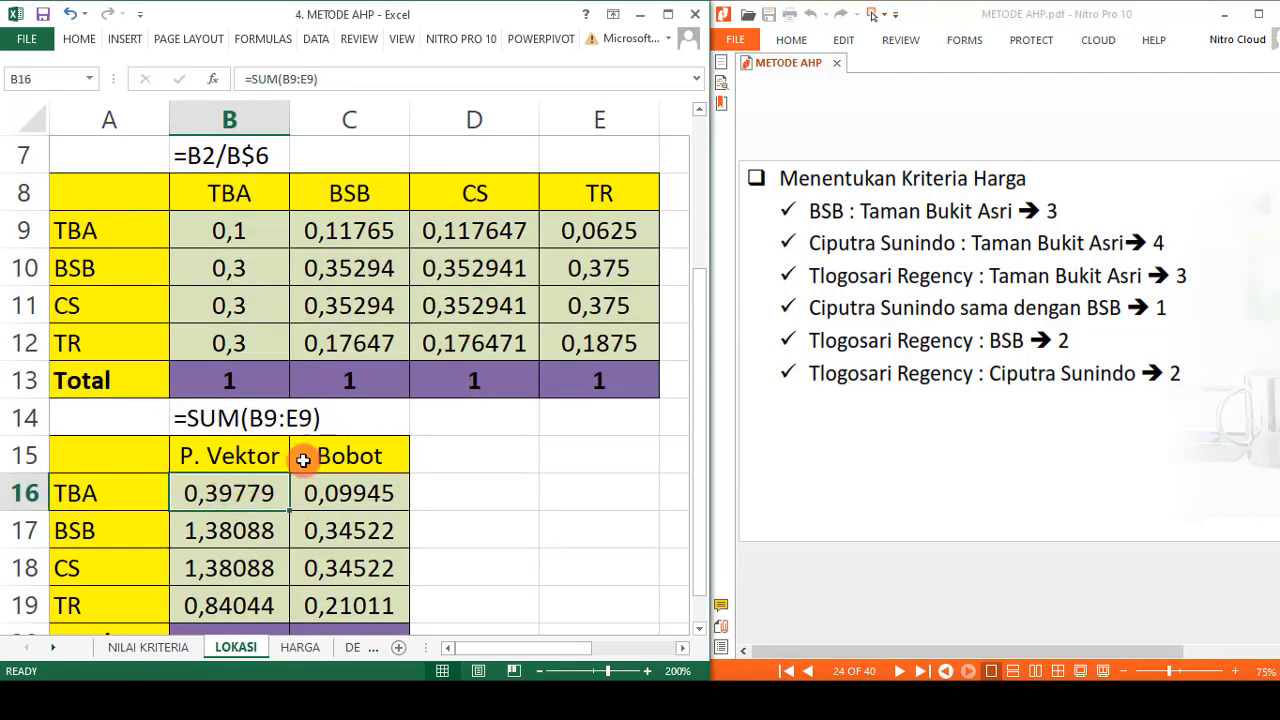
{"action": "left_click", "coordinate": [810, 672]}
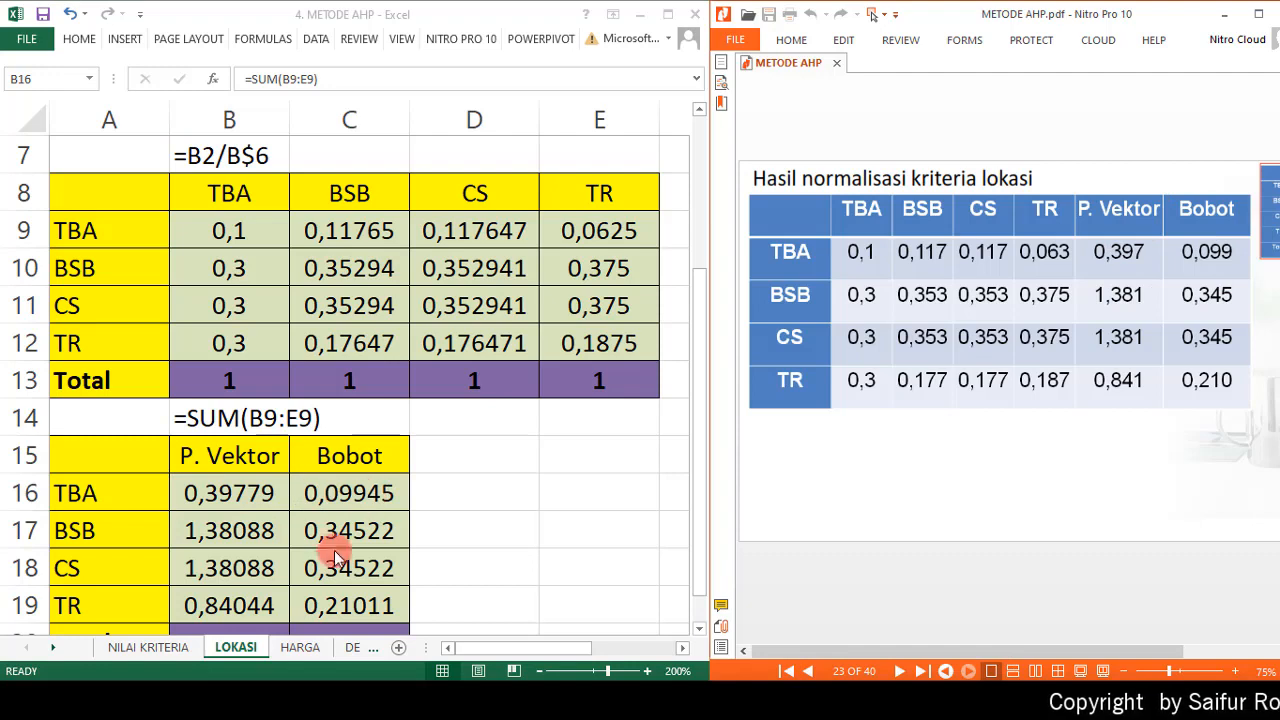
{"action": "left_click", "coordinate": [379, 487]}
{"action": "scroll", "coordinate": [379, 487], "scroll_direction": "down", "scroll_amount": 1}
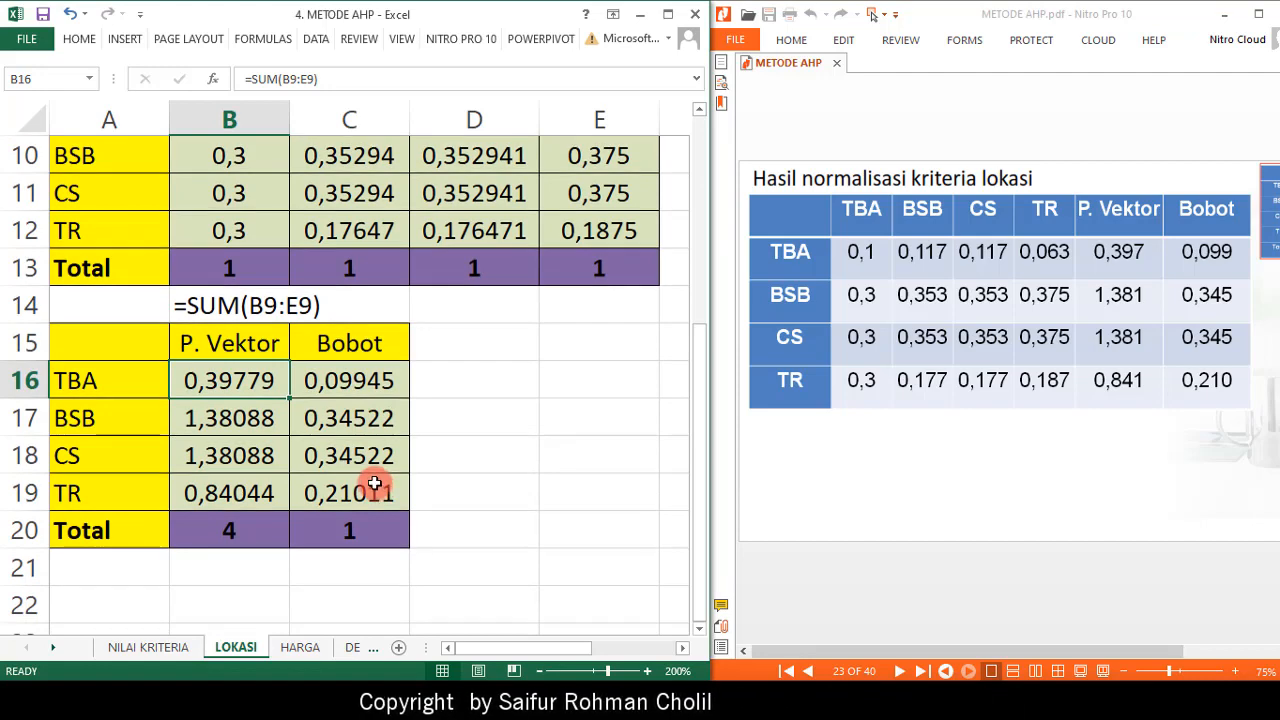
{"action": "scroll", "coordinate": [374, 484], "scroll_direction": "up", "scroll_amount": 1}
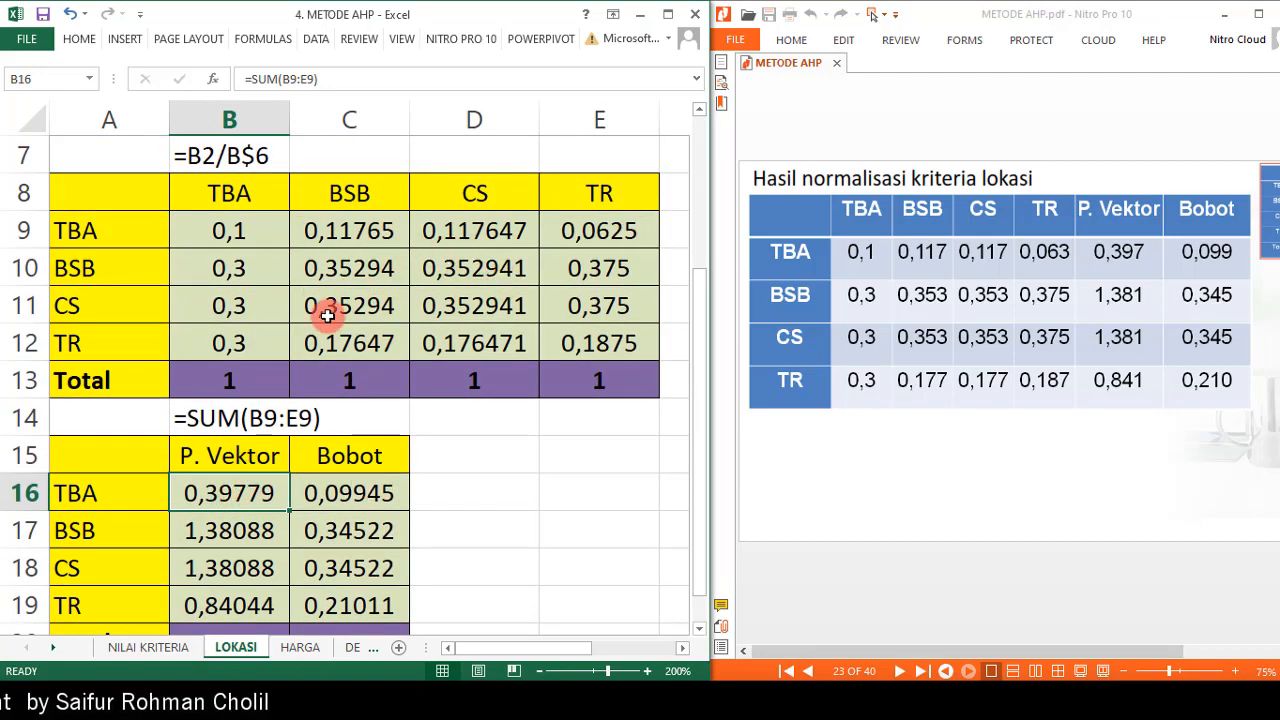
Copy the Bobot formula =B16/4 from C16 and enter it as a text note in D14.
{"action": "left_click", "coordinate": [330, 491]}
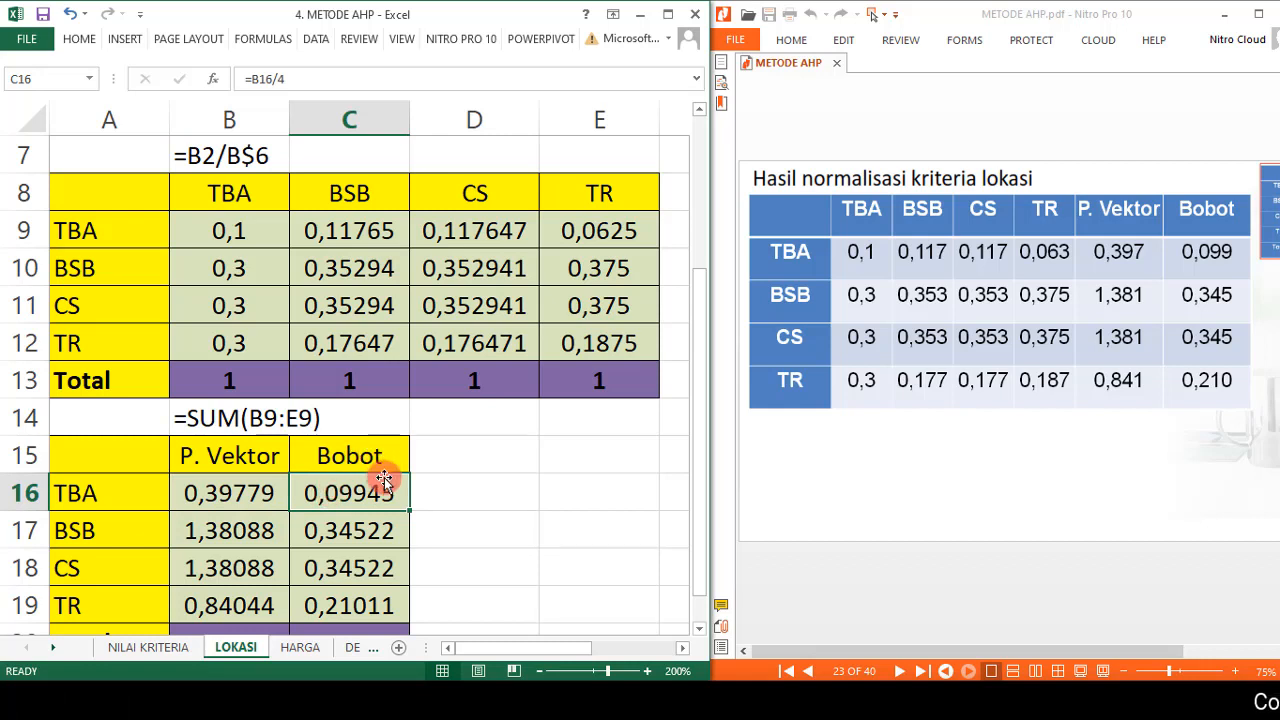
{"action": "left_click", "coordinate": [303, 71]}
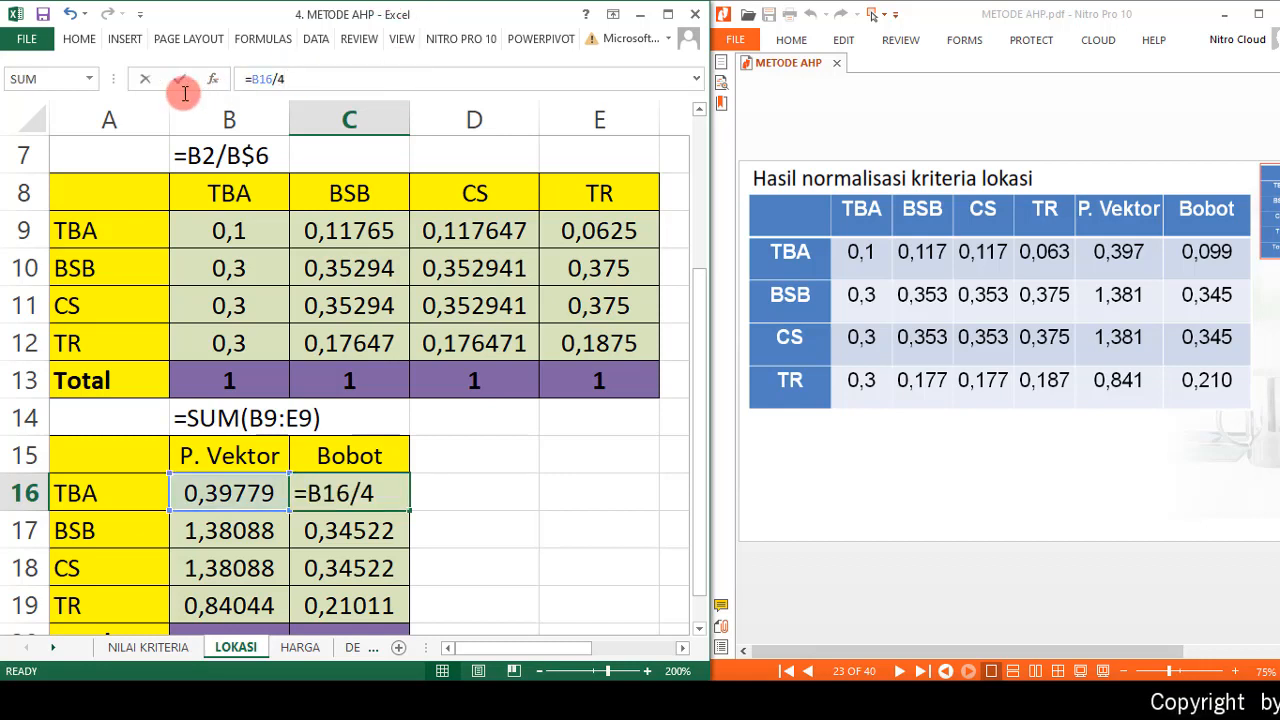
{"action": "left_click_drag", "start_coordinate": [307, 81], "coordinate": [209, 80]}
{"action": "key", "text": "ctrl+c"}
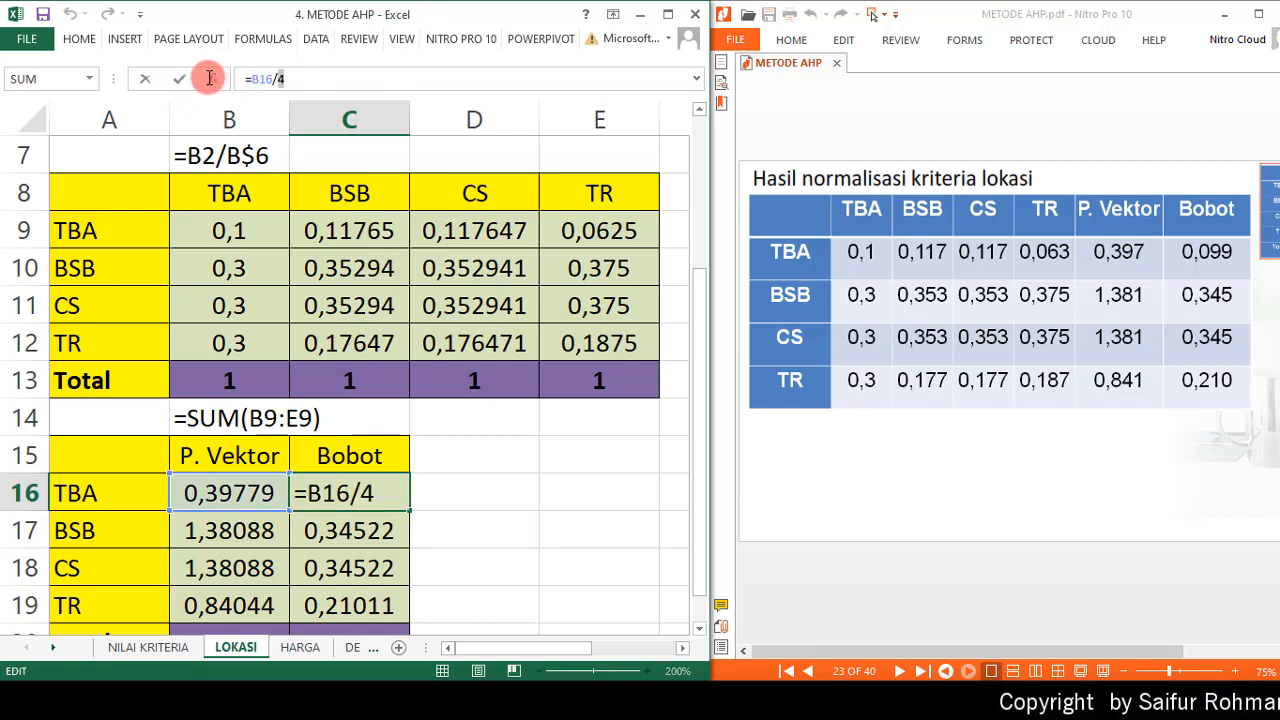
{"action": "left_click", "coordinate": [445, 417]}
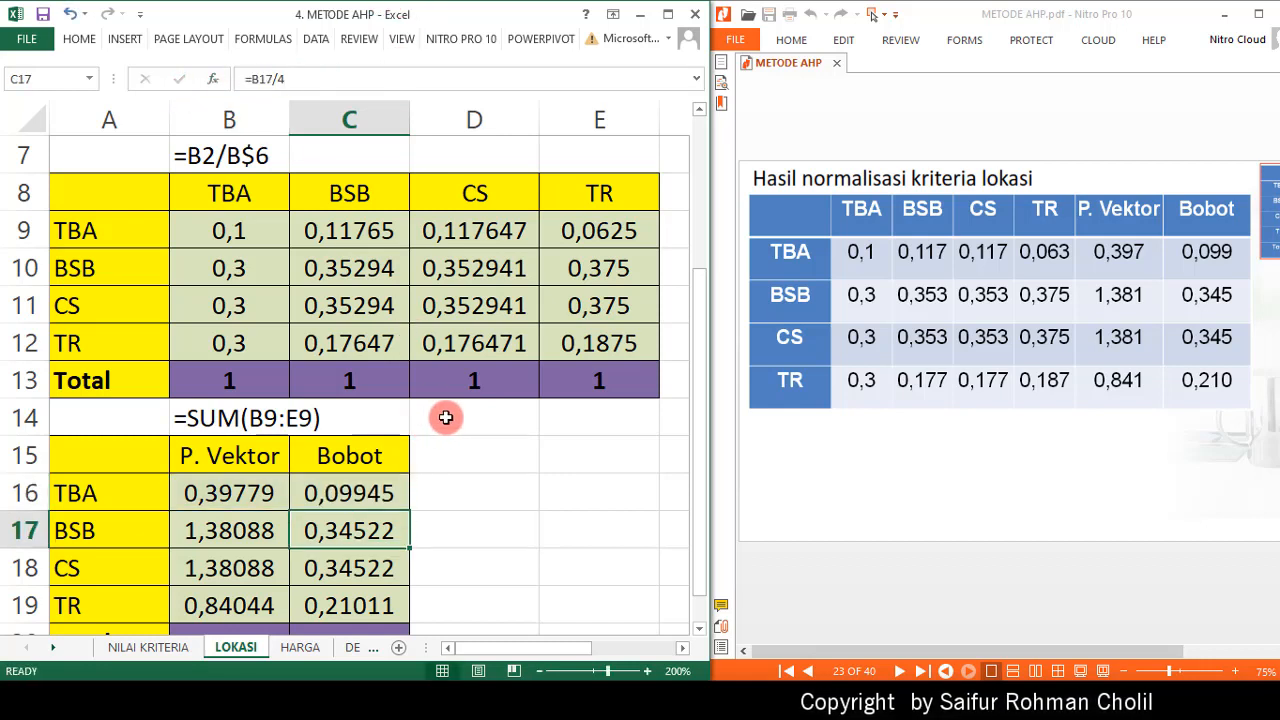
{"action": "type", "text": "'"}
{"action": "key", "text": "ctrl+v"}
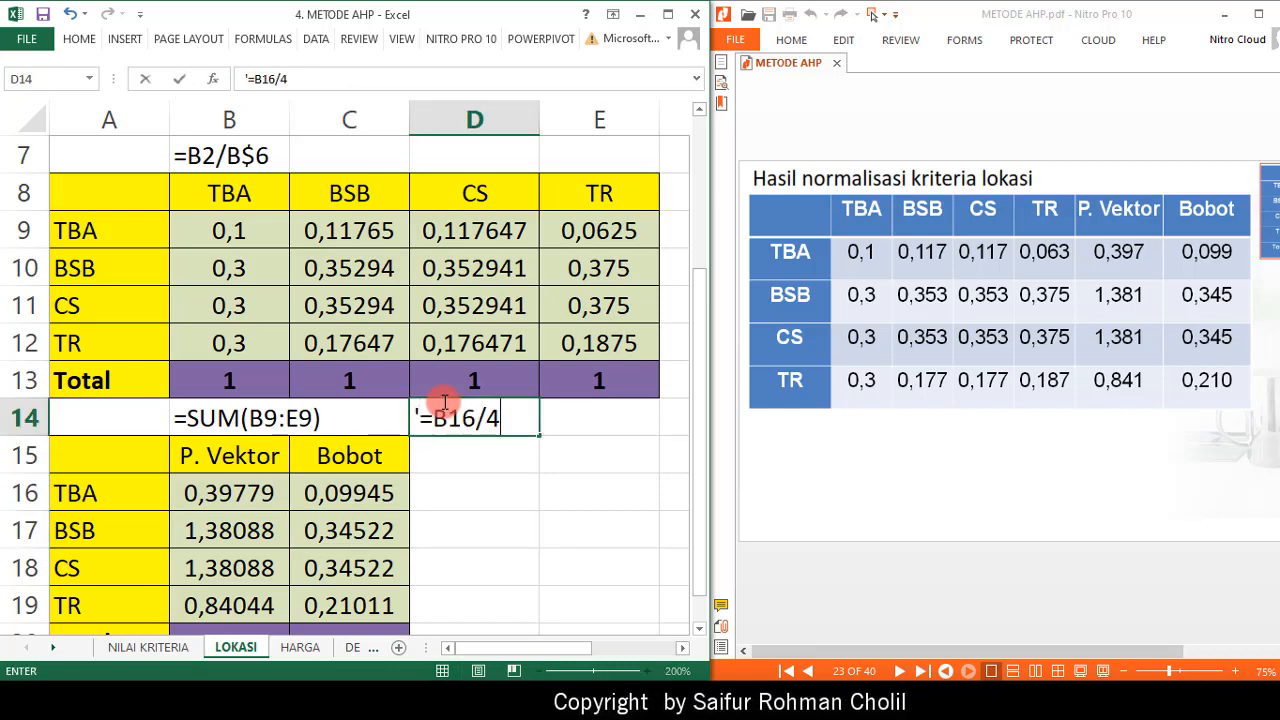
{"action": "key", "text": "Return"}
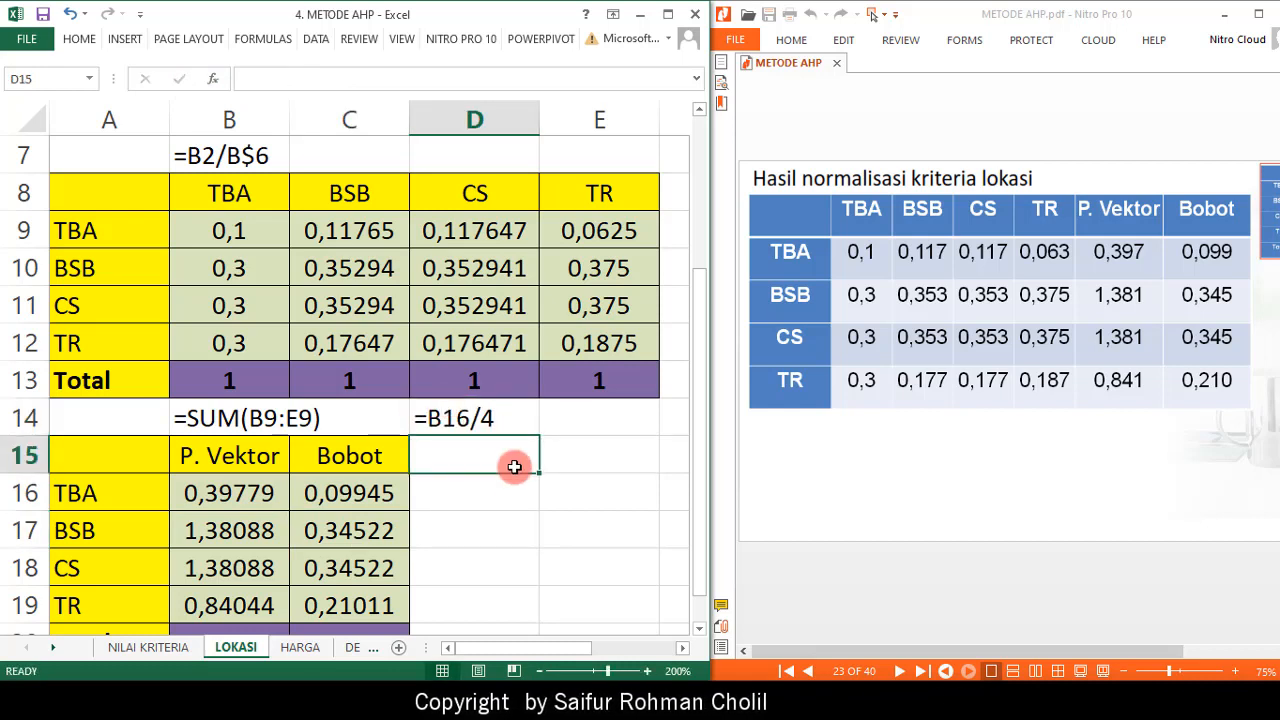
Review the Bobot value in C16 and the P. Vektor formula note in B14.
{"action": "left_click", "coordinate": [335, 488]}
{"action": "left_click", "coordinate": [205, 418]}
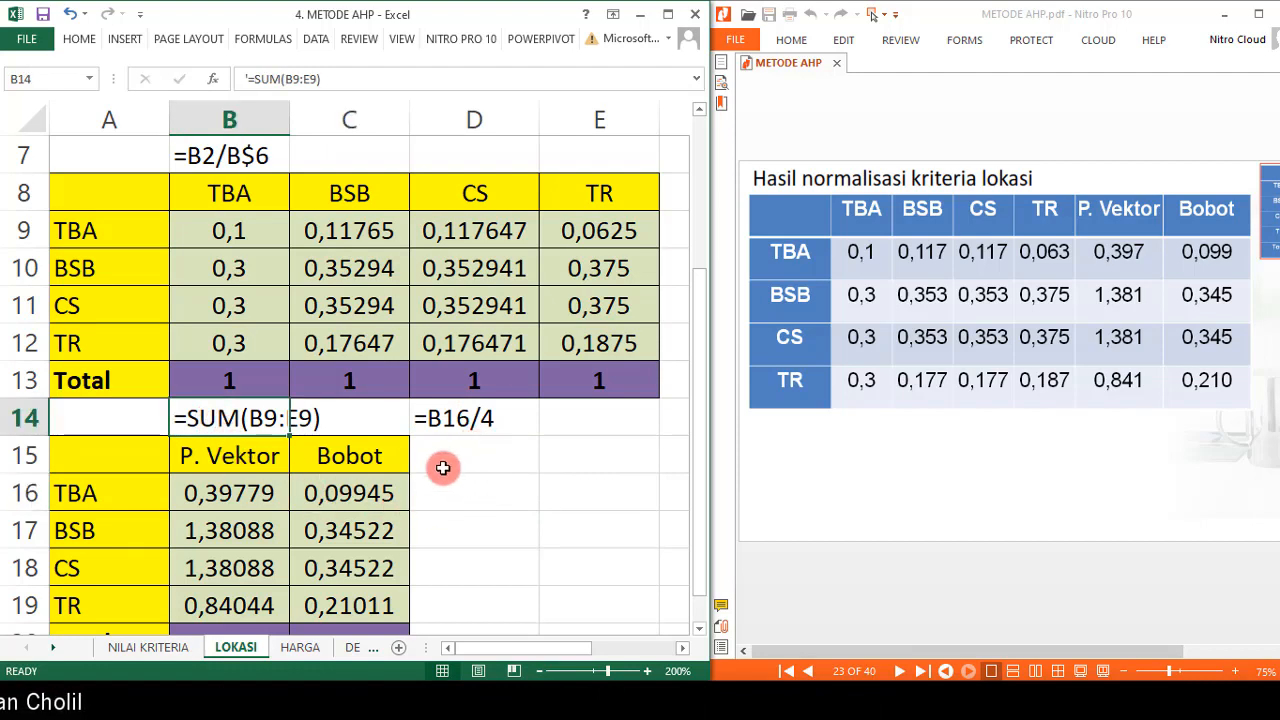
{"action": "scroll", "coordinate": [437, 466], "scroll_direction": "down", "scroll_amount": 1}
{"action": "scroll", "coordinate": [437, 466], "scroll_direction": "up", "scroll_amount": 1}
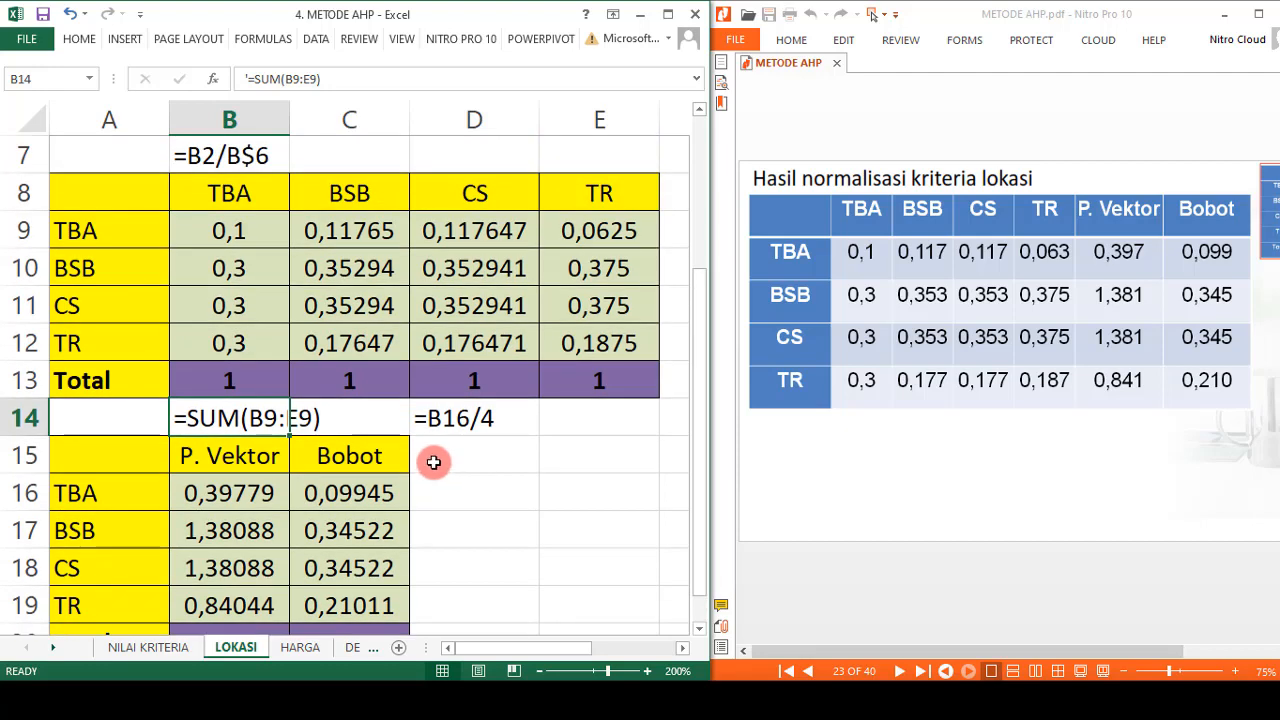
Open the HARGA sheet and set its zoom to 200%.
{"action": "left_click", "coordinate": [920, 489]}
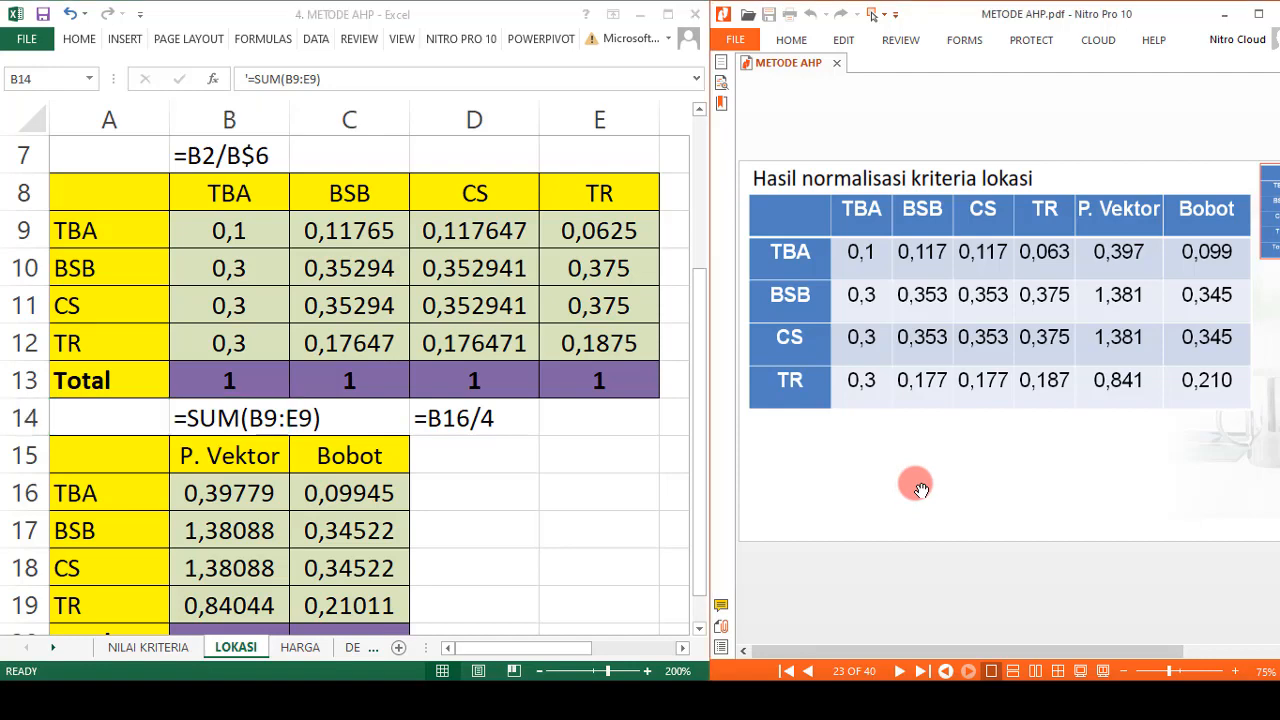
{"action": "left_click", "coordinate": [295, 652]}
{"action": "left_click", "coordinate": [300, 650]}
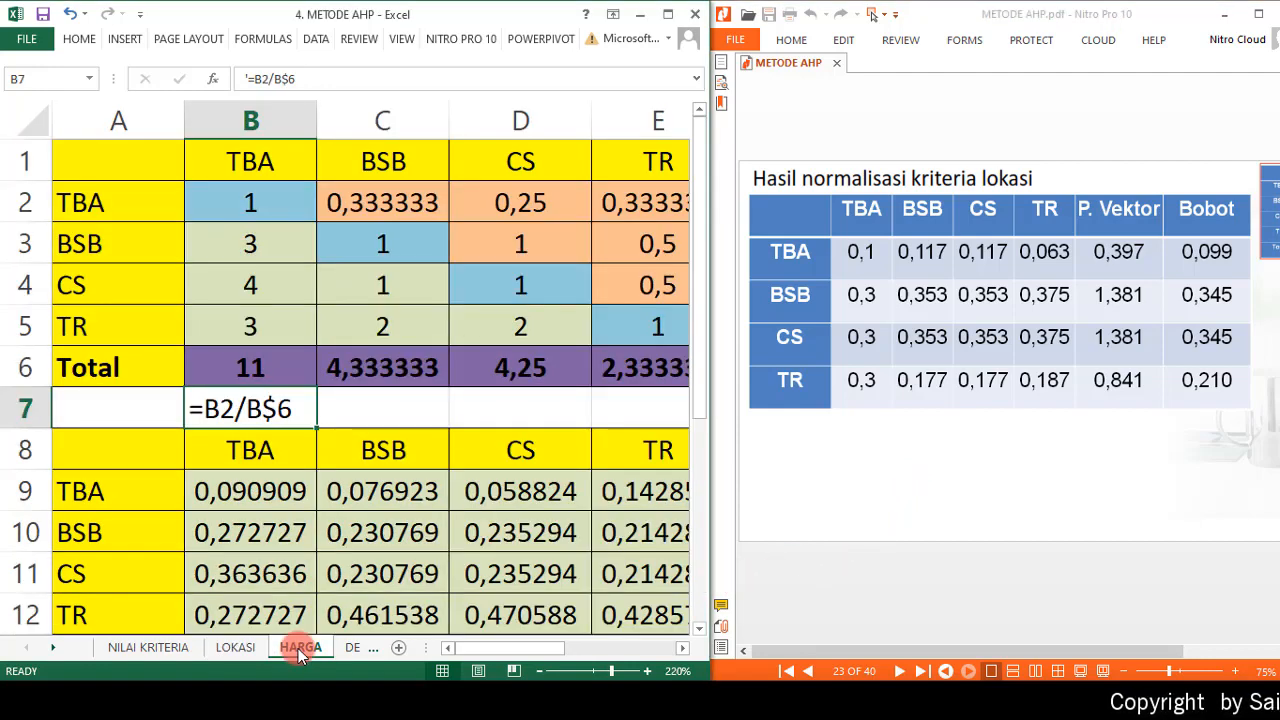
{"action": "left_click", "coordinate": [541, 671]}
{"action": "left_click", "coordinate": [541, 671]}
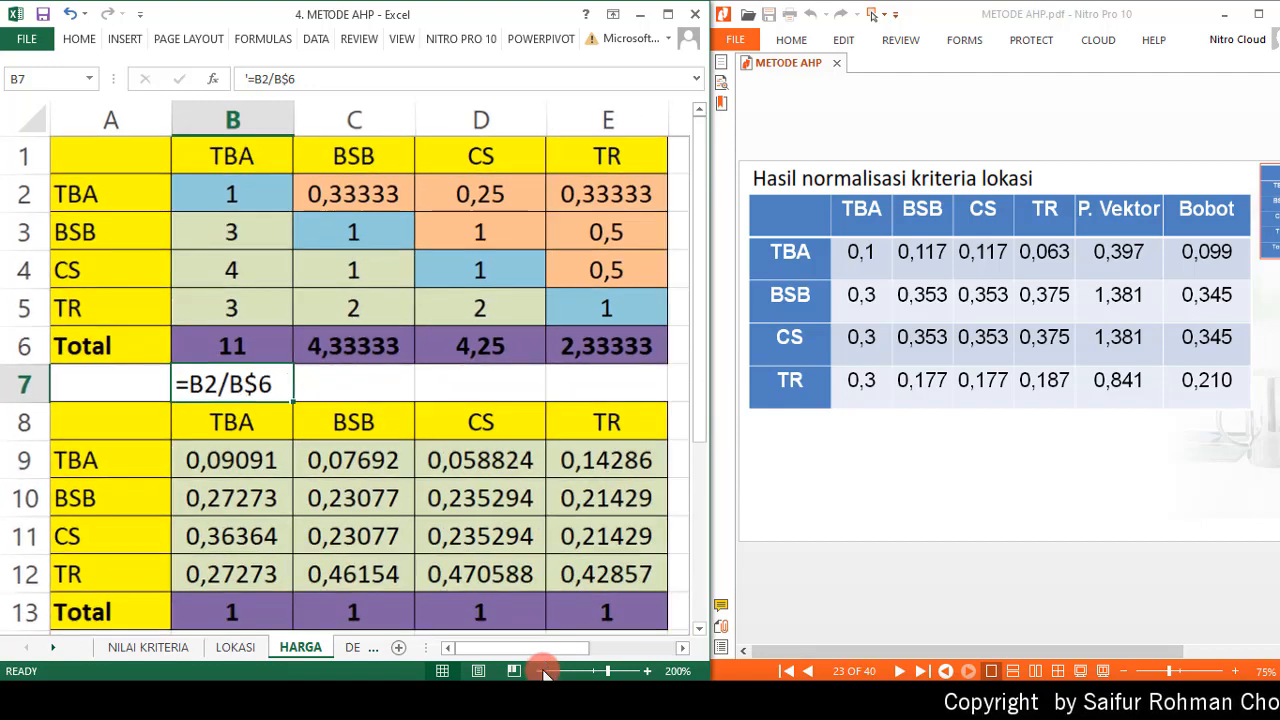
Advance the PDF to the price criteria on page 24 and examine the HARGA total formula in B6 and normalisation formula in B9.
{"action": "left_click", "coordinate": [940, 588]}
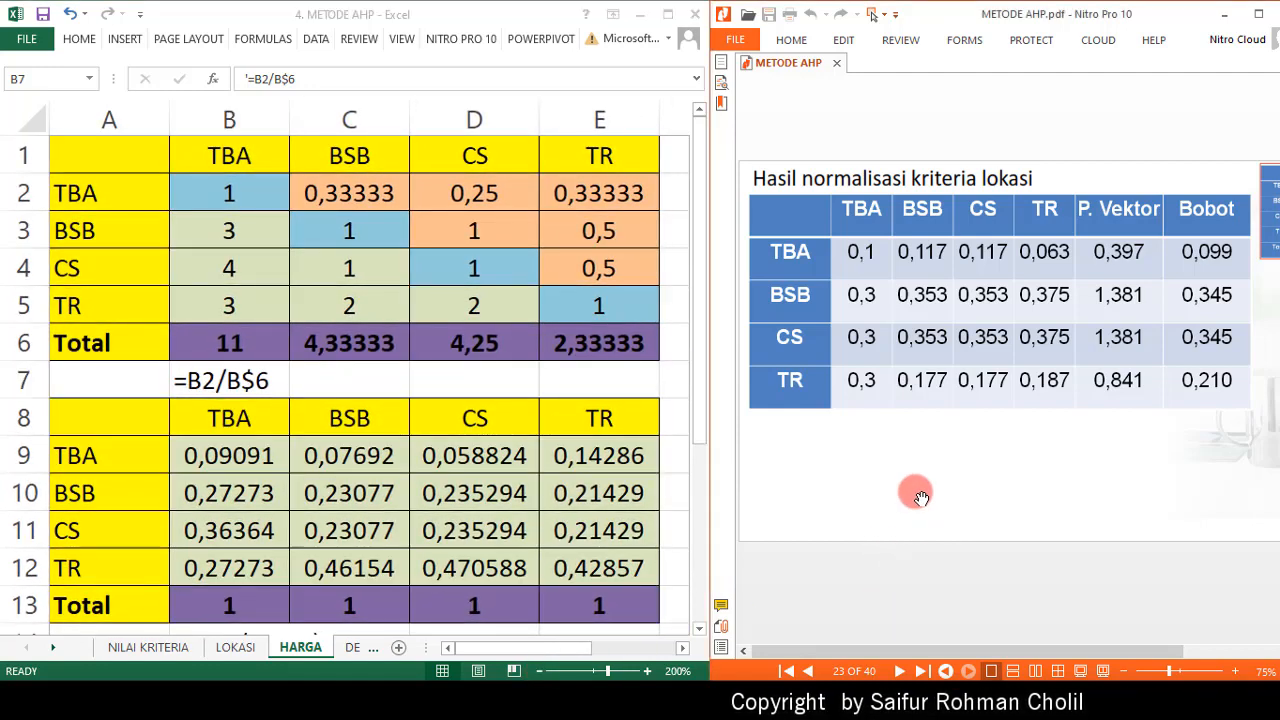
{"action": "left_click", "coordinate": [903, 672]}
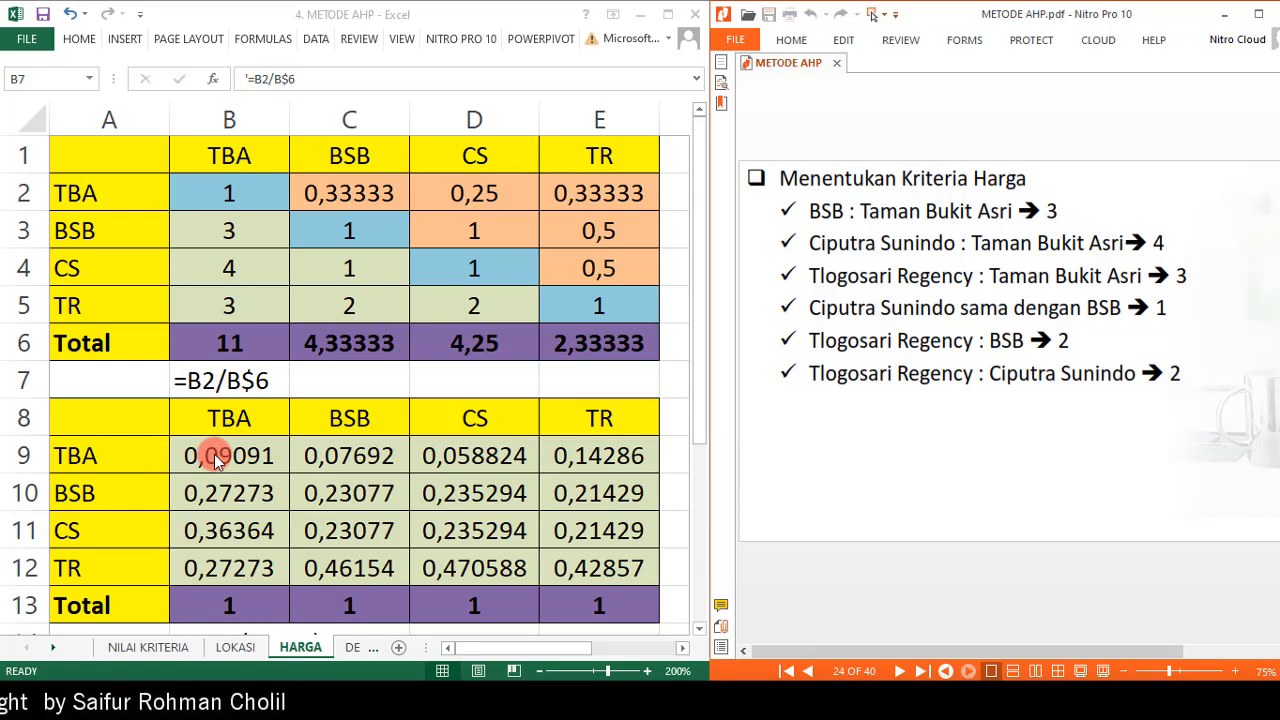
{"action": "left_click", "coordinate": [211, 340]}
{"action": "left_click", "coordinate": [229, 346]}
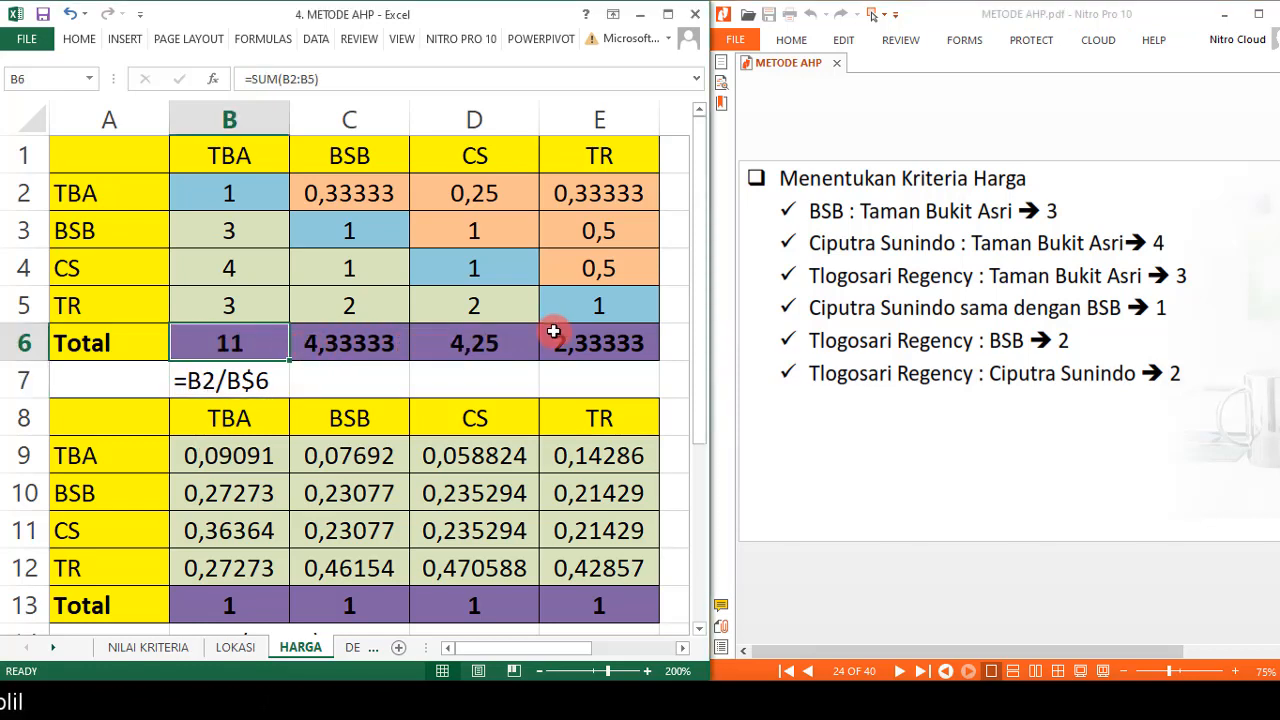
{"action": "left_click", "coordinate": [235, 452]}
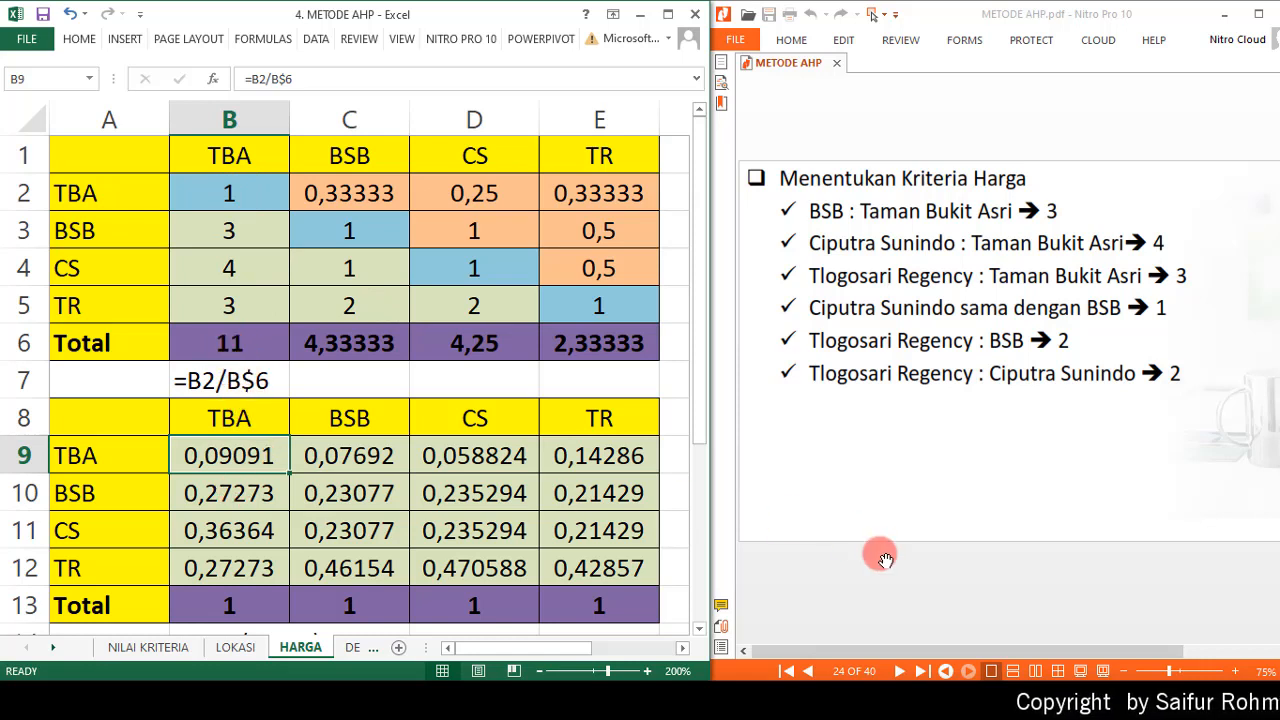
Advance the PDF to the normalised price results on page 26 and examine the HARGA P. Vektor formula in B16.
{"action": "left_click", "coordinate": [899, 671]}
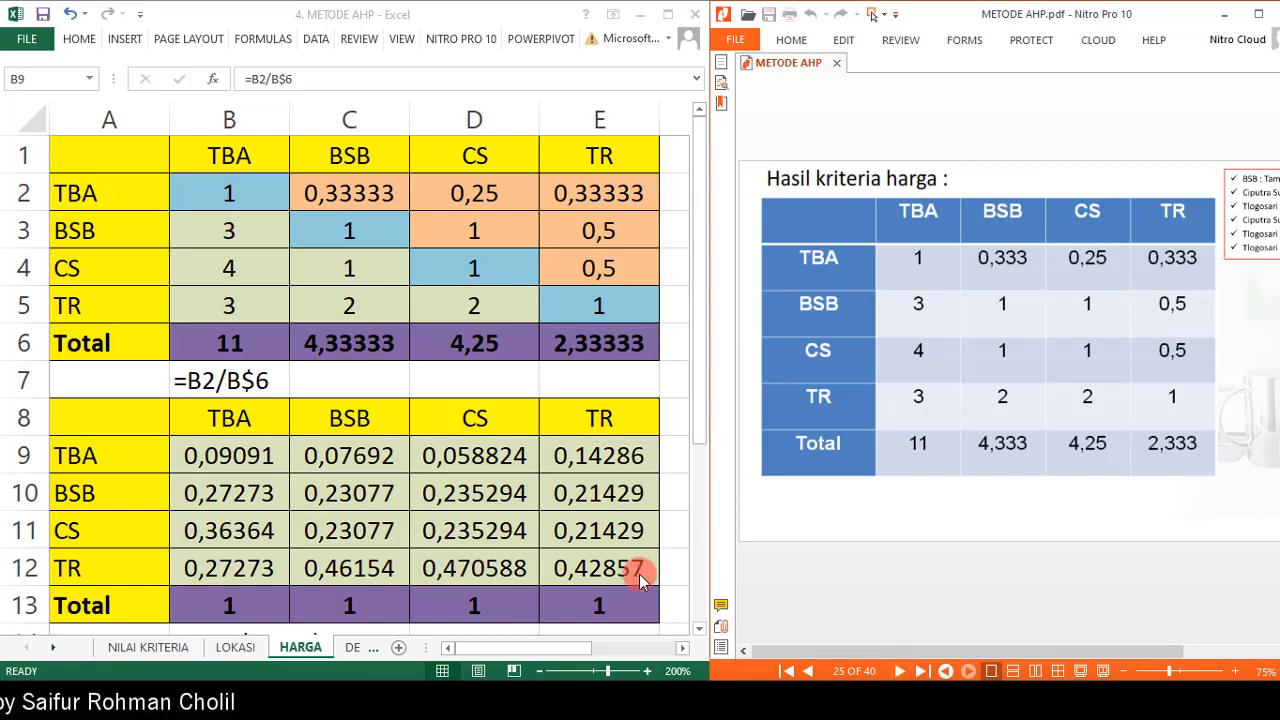
{"action": "left_click", "coordinate": [900, 672]}
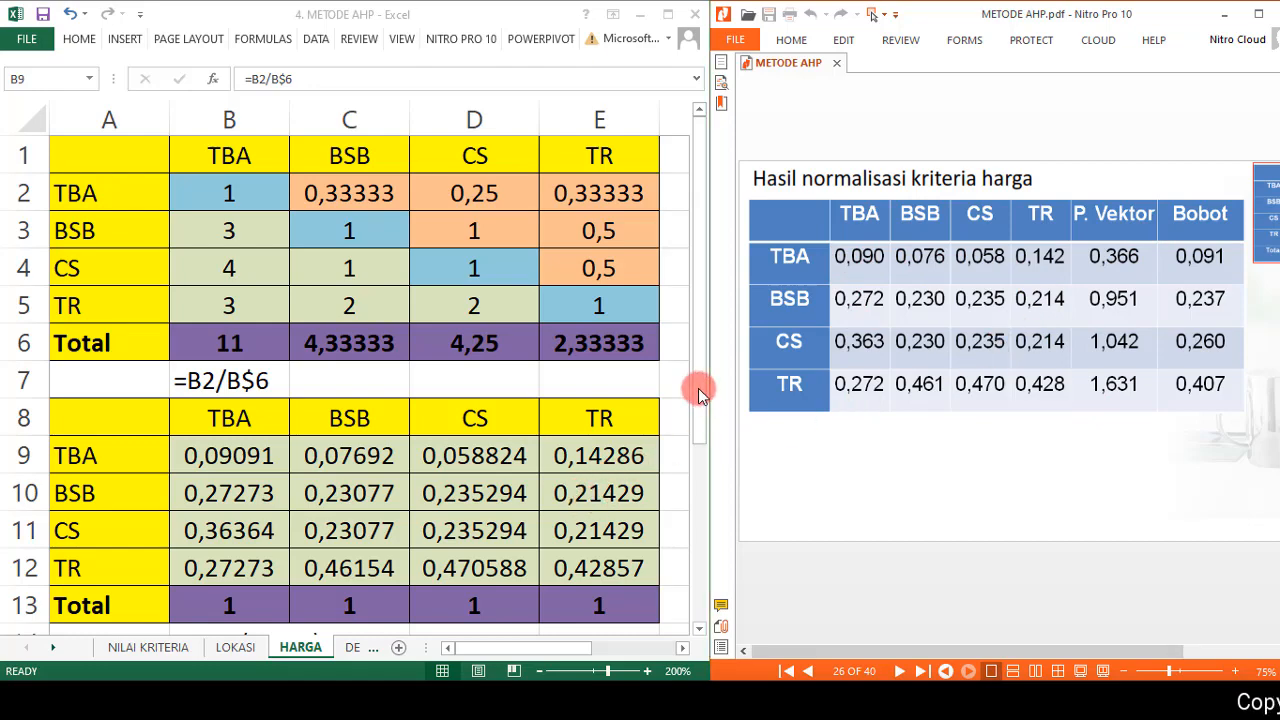
{"action": "left_click_drag", "start_coordinate": [698, 388], "coordinate": [728, 549]}
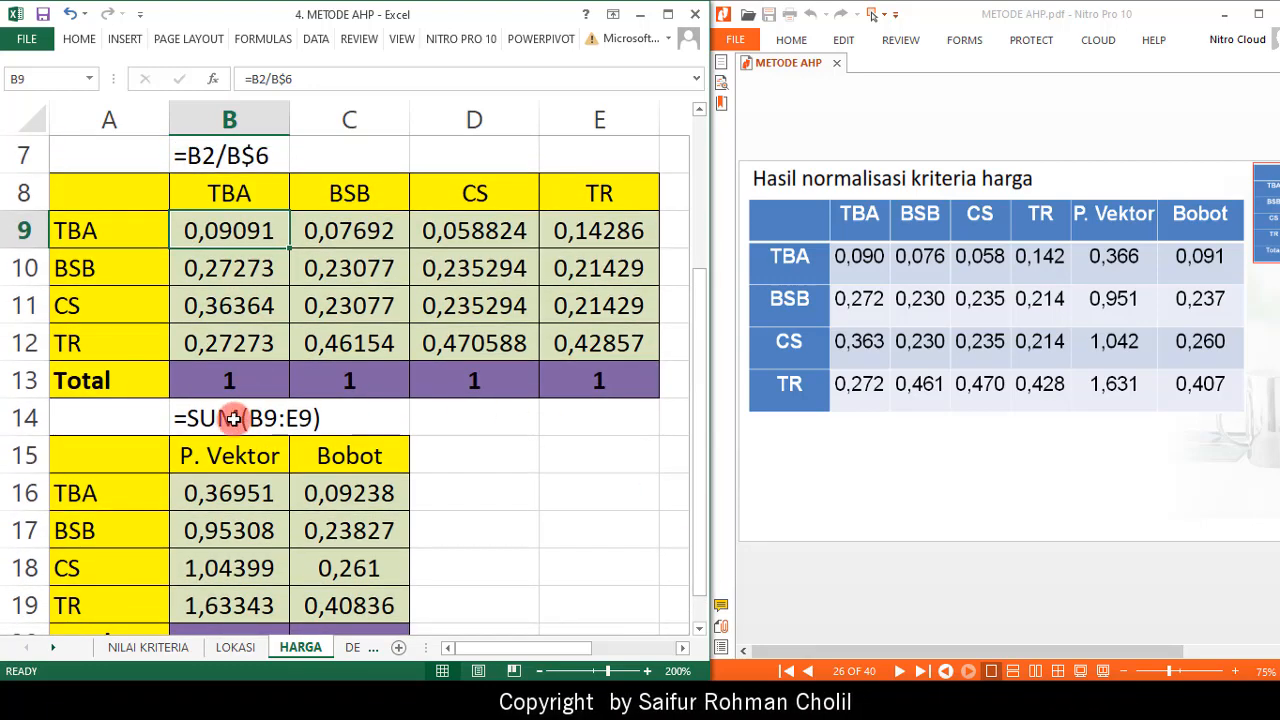
{"action": "left_click", "coordinate": [240, 494]}
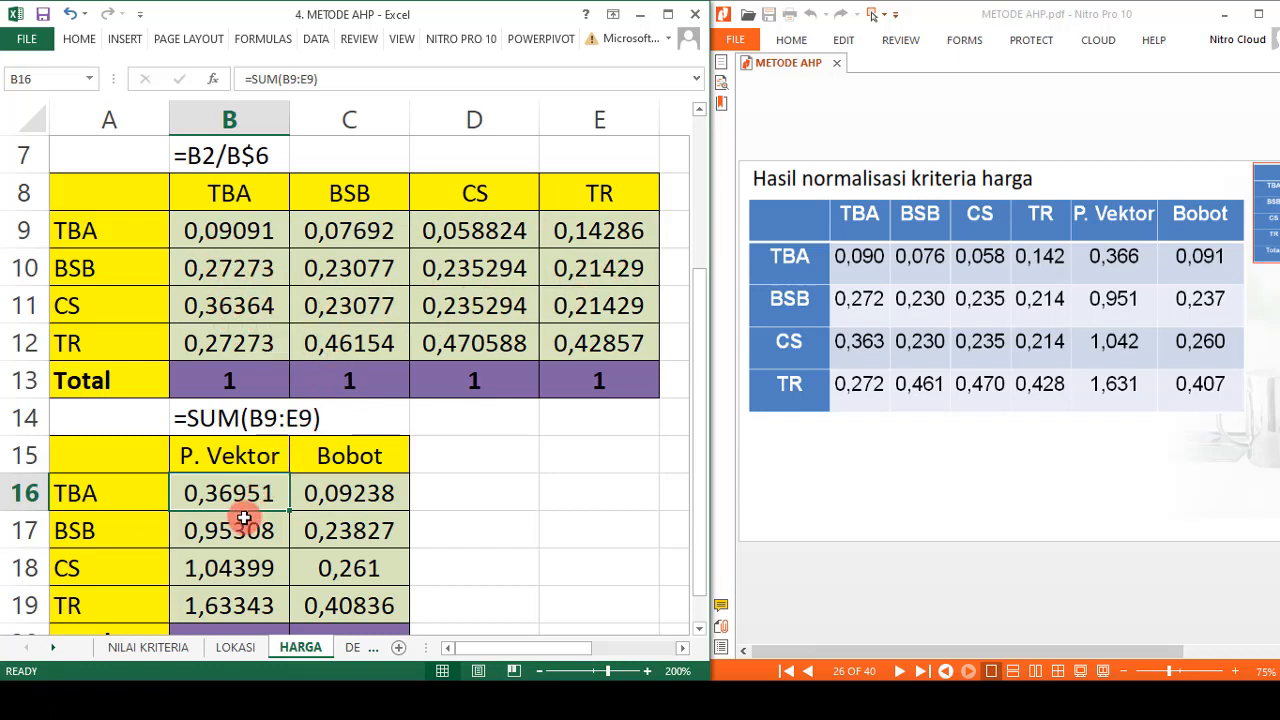
Examine the HARGA Bobot formula in C16 and advance the PDF to the design criteria on page 27.
{"action": "left_click", "coordinate": [342, 492]}
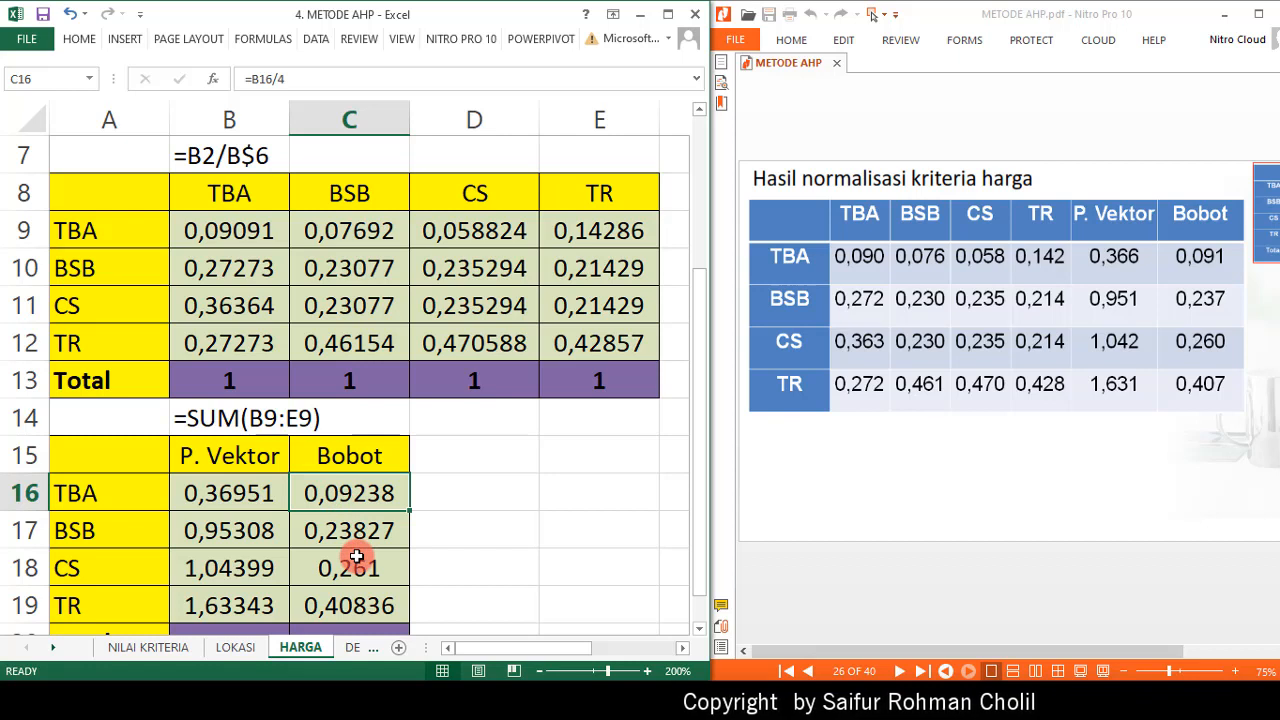
{"action": "left_click", "coordinate": [902, 672]}
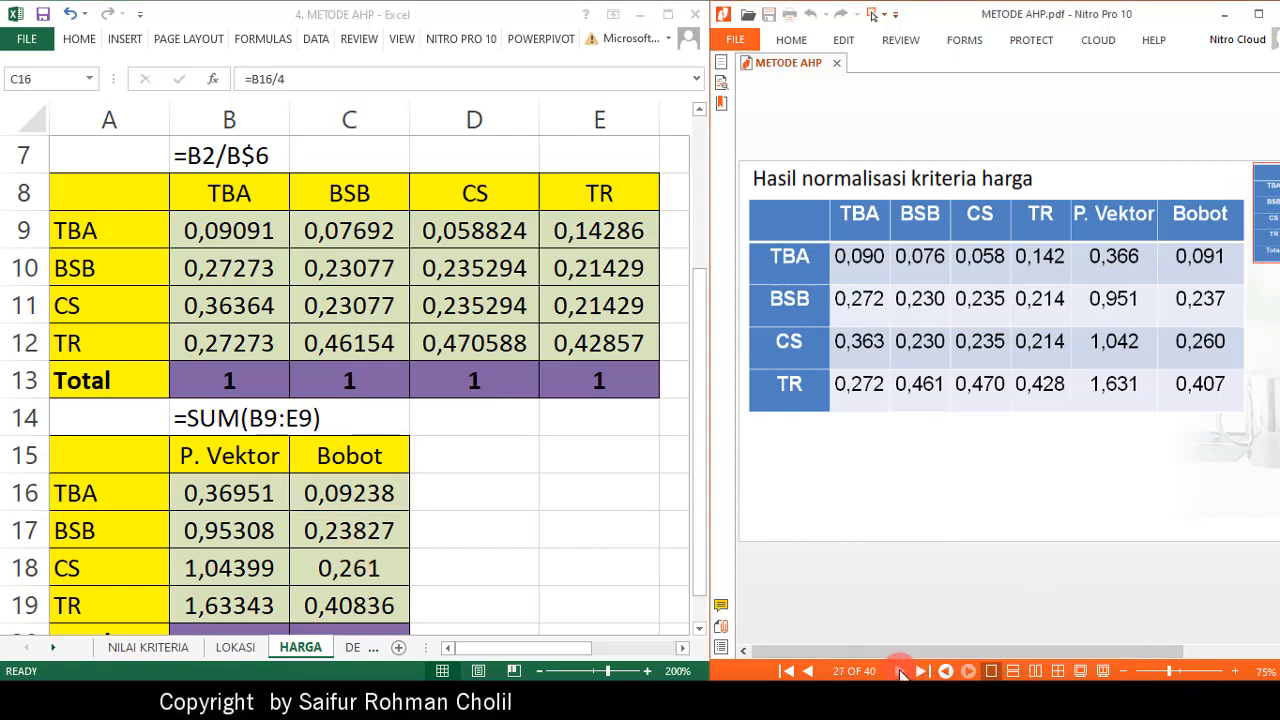
{"action": "left_click", "coordinate": [902, 672]}
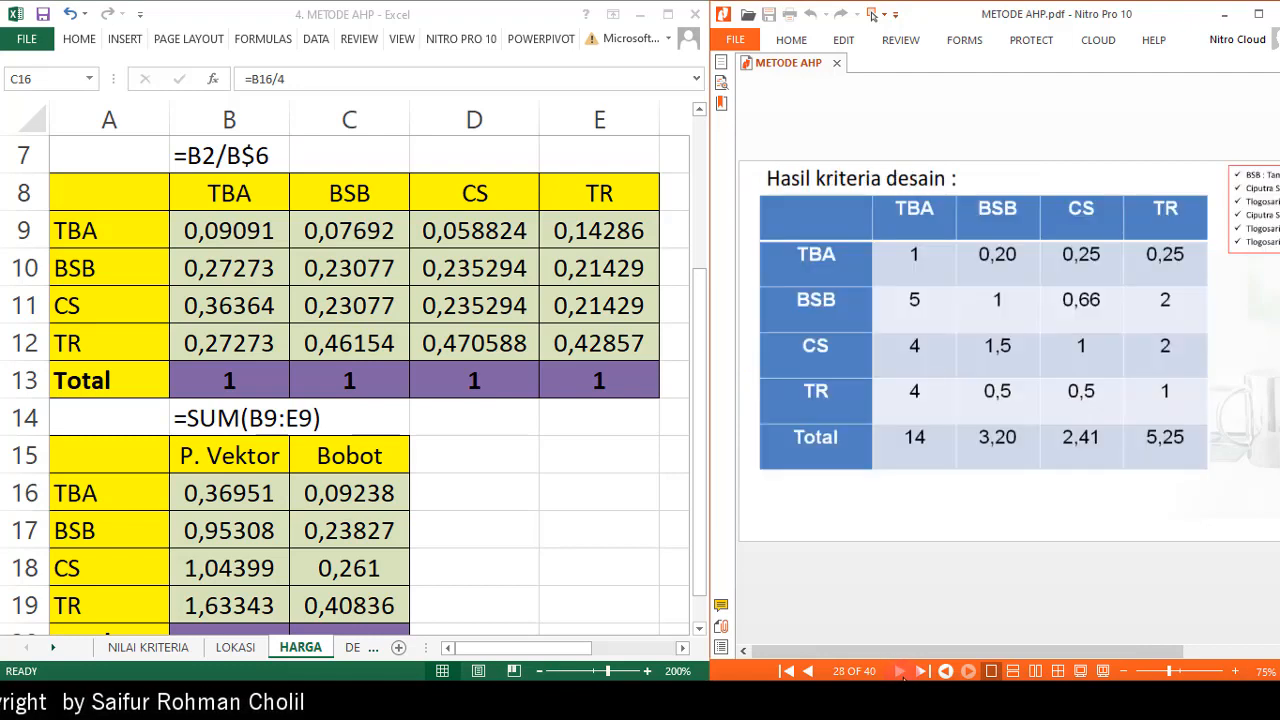
{"action": "left_click", "coordinate": [808, 671]}
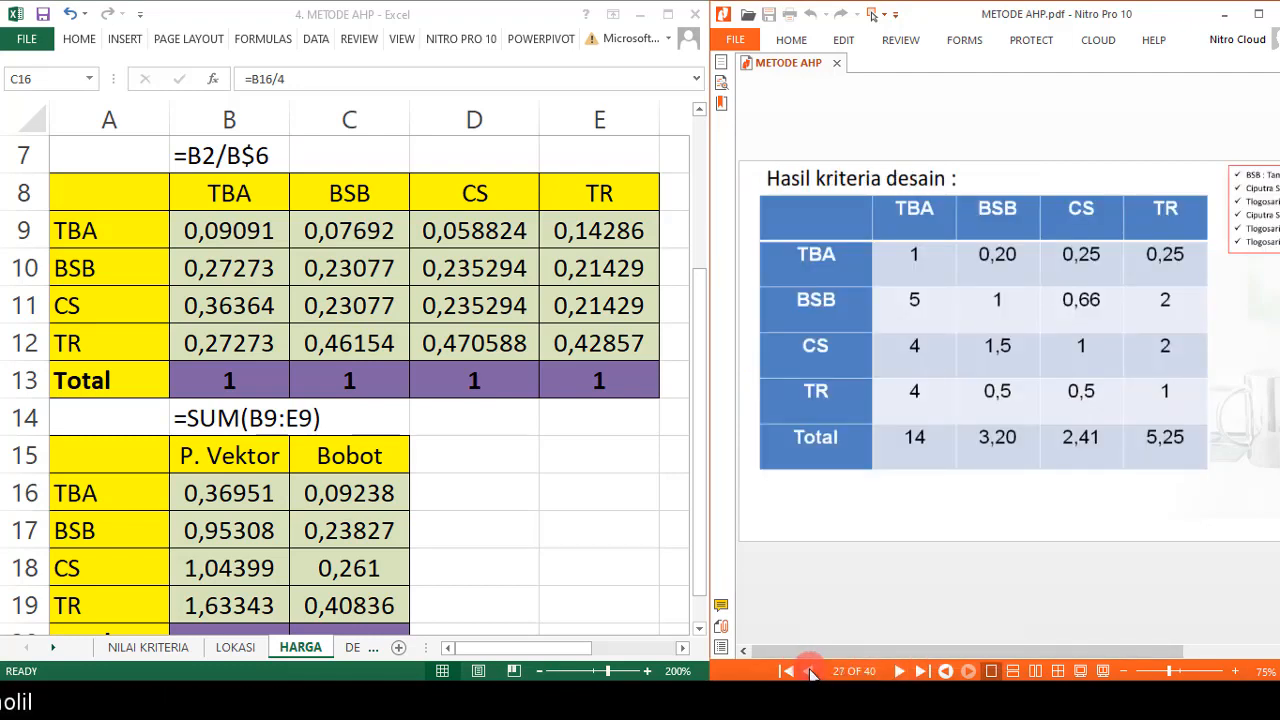
{"action": "left_click", "coordinate": [356, 650]}
{"action": "left_click", "coordinate": [356, 650]}
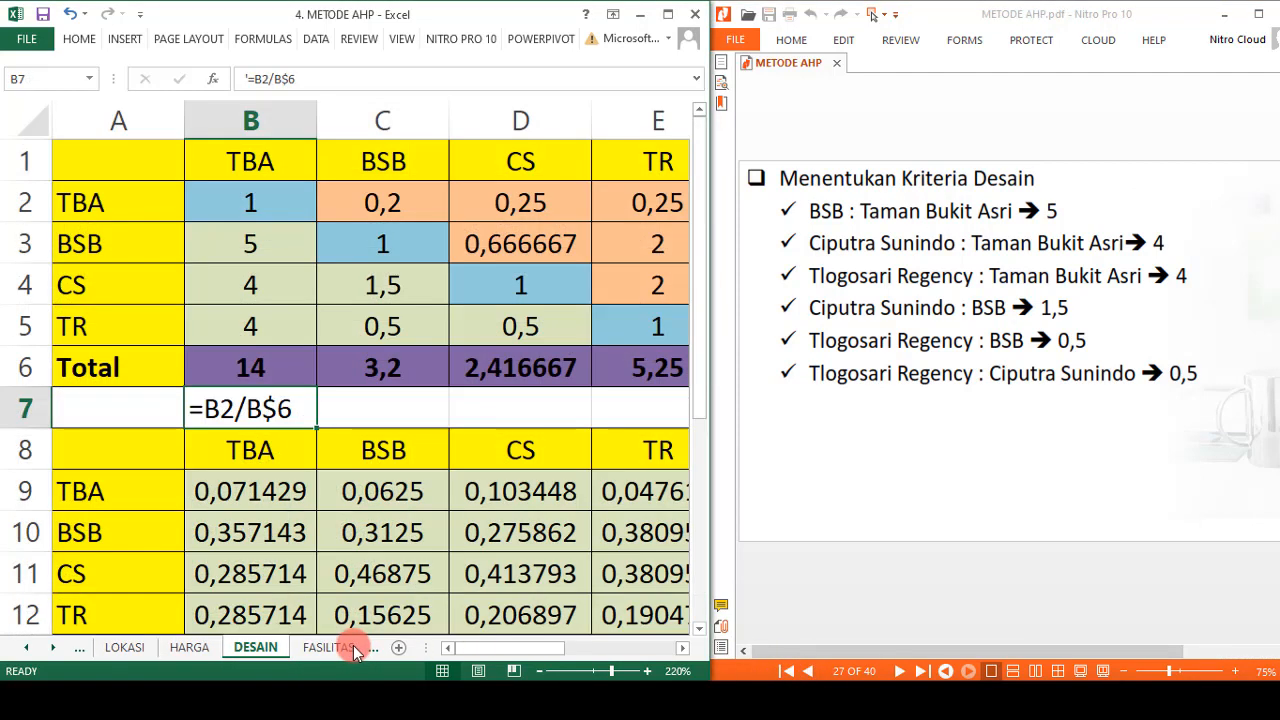
{"action": "left_click", "coordinate": [133, 651]}
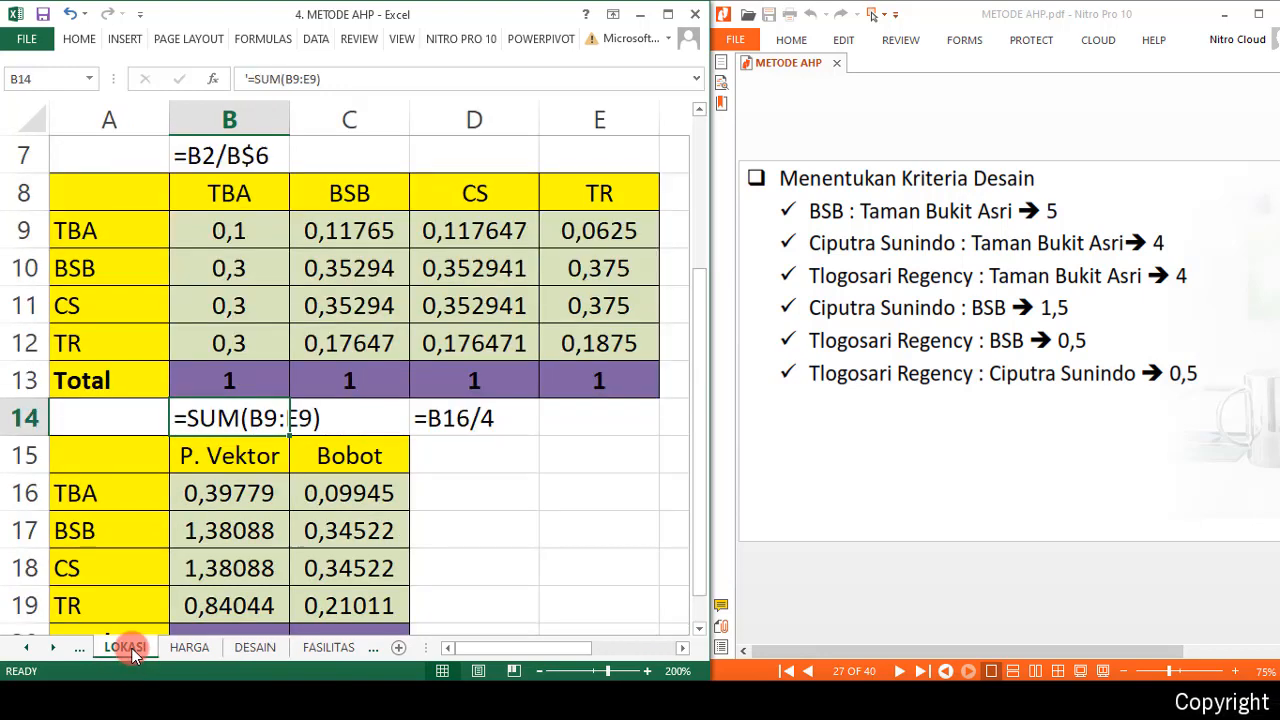
{"action": "right_click", "coordinate": [133, 651]}
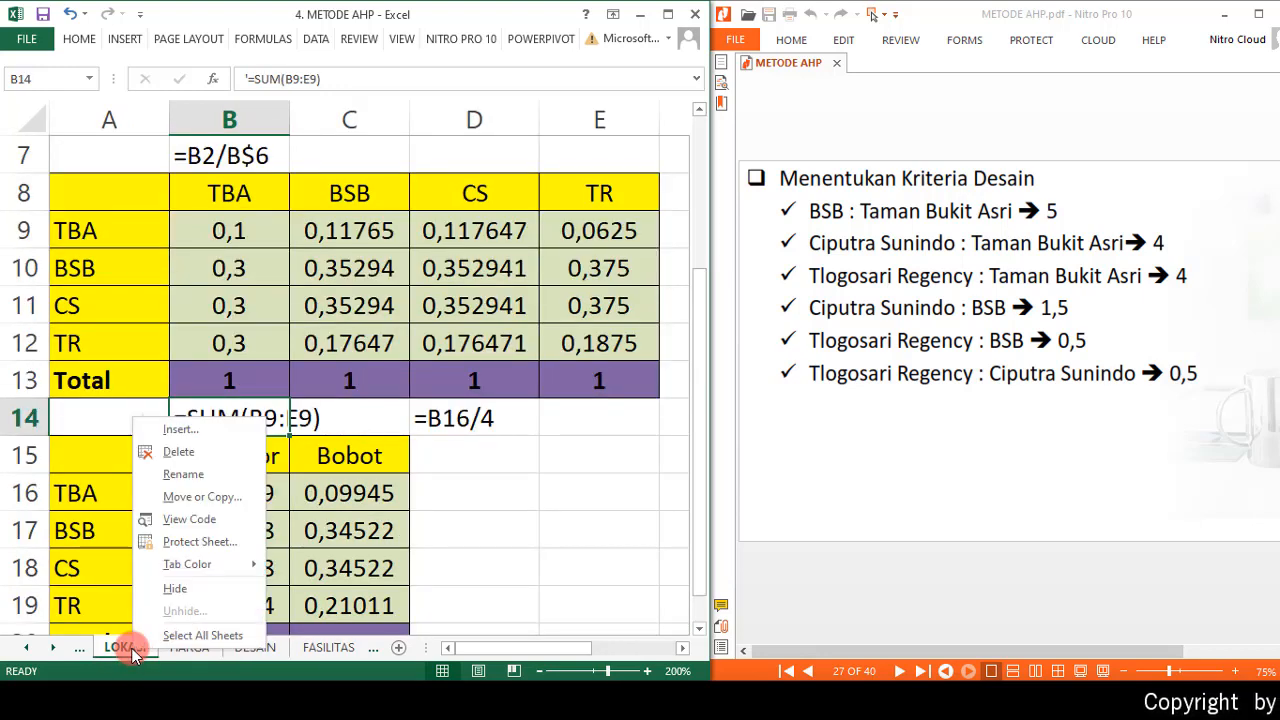
{"action": "left_click", "coordinate": [200, 497]}
{"action": "left_click", "coordinate": [100, 482]}
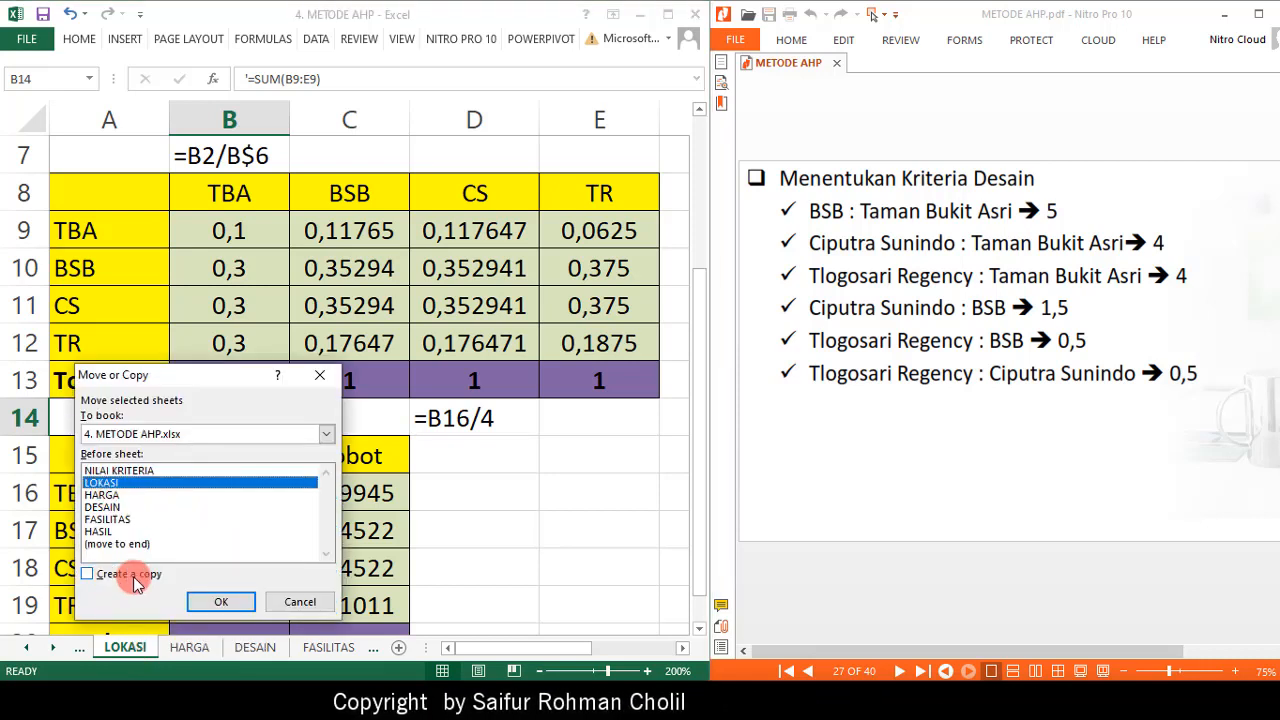
{"action": "left_click", "coordinate": [300, 603]}
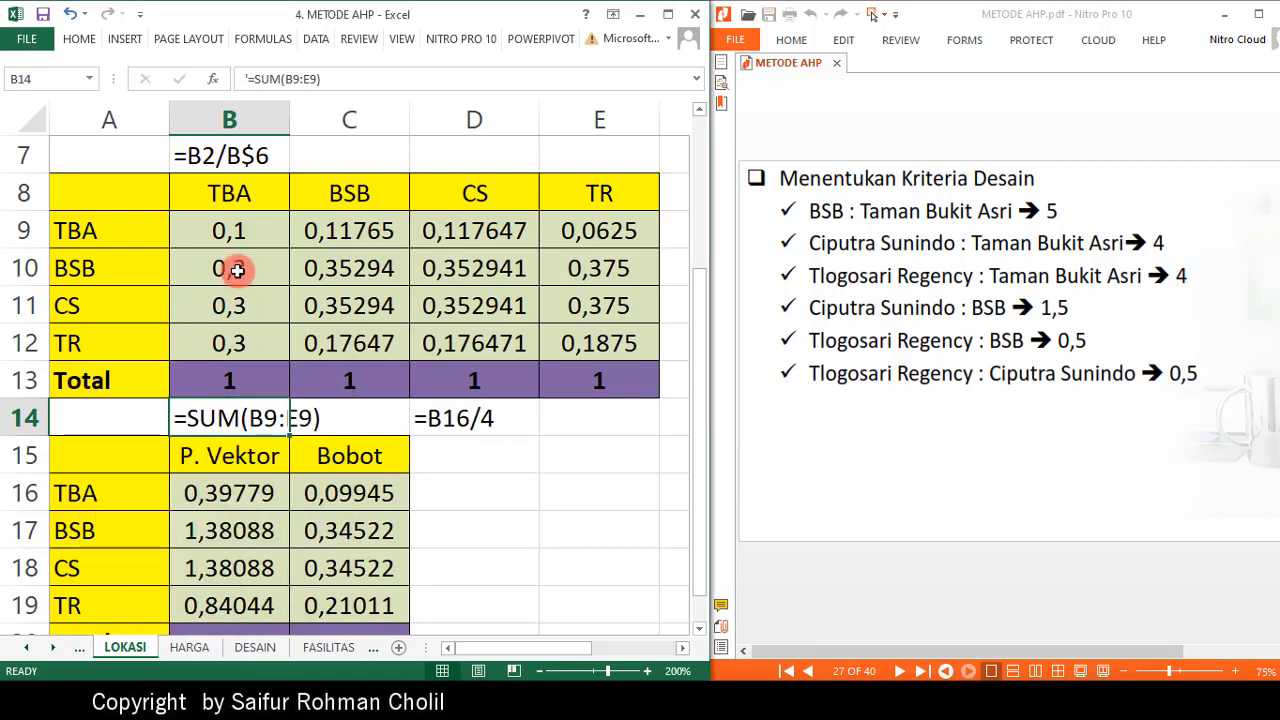
Open the DESAIN sheet and set its zoom to 200%.
{"action": "left_click", "coordinate": [262, 648]}
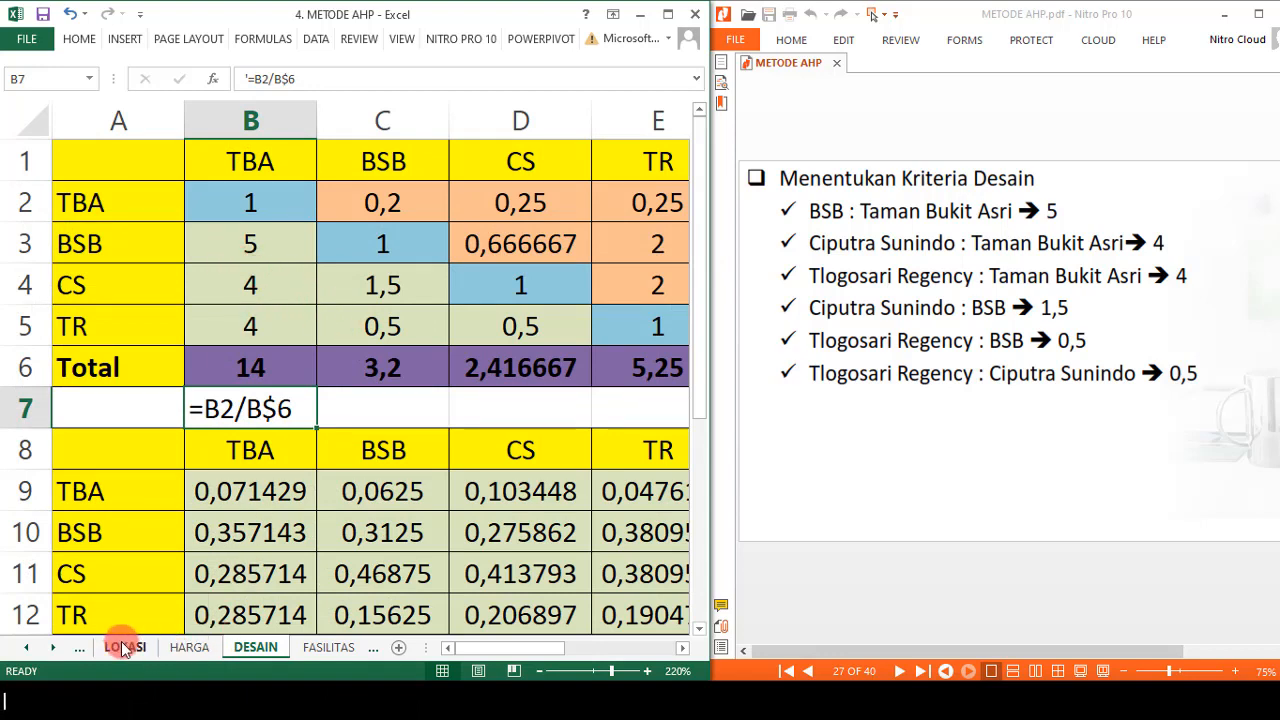
{"action": "left_click", "coordinate": [538, 672]}
{"action": "left_click", "coordinate": [538, 672]}
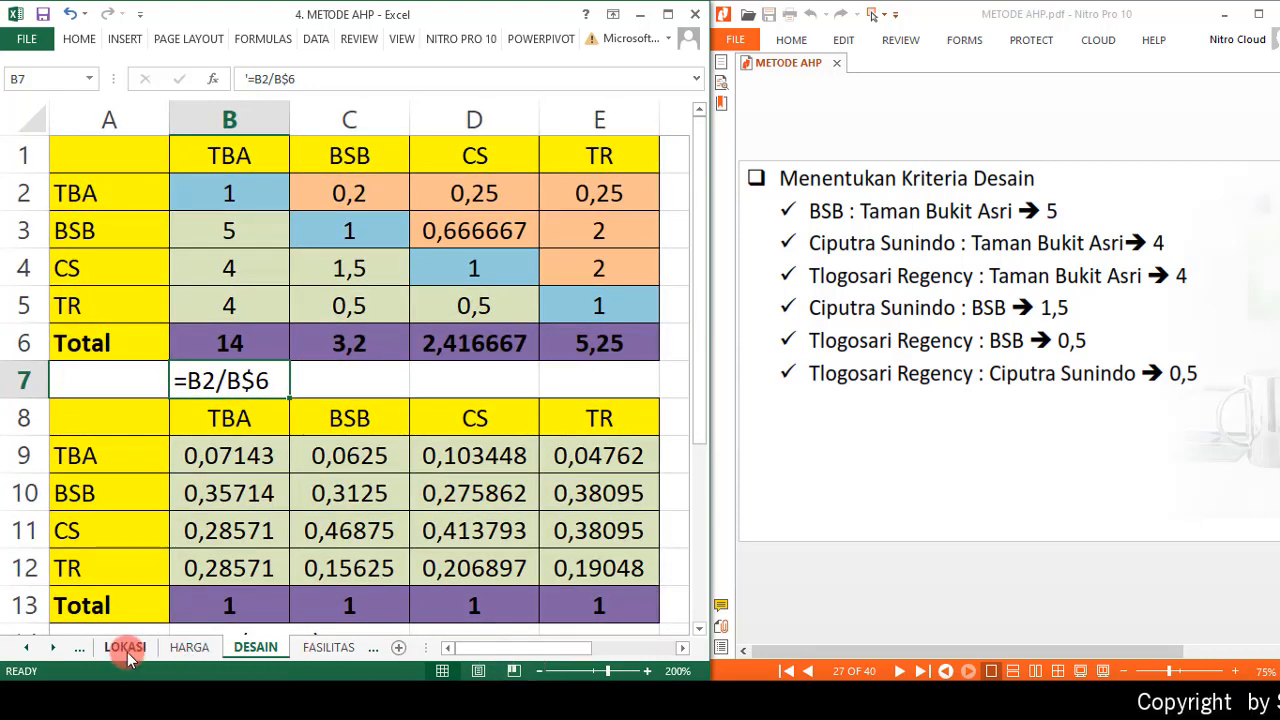
Check the DESAIN pairwise values in B3:B5, C4:C5 and D5 against the PDF's design criteria list.
{"action": "left_click", "coordinate": [222, 237]}
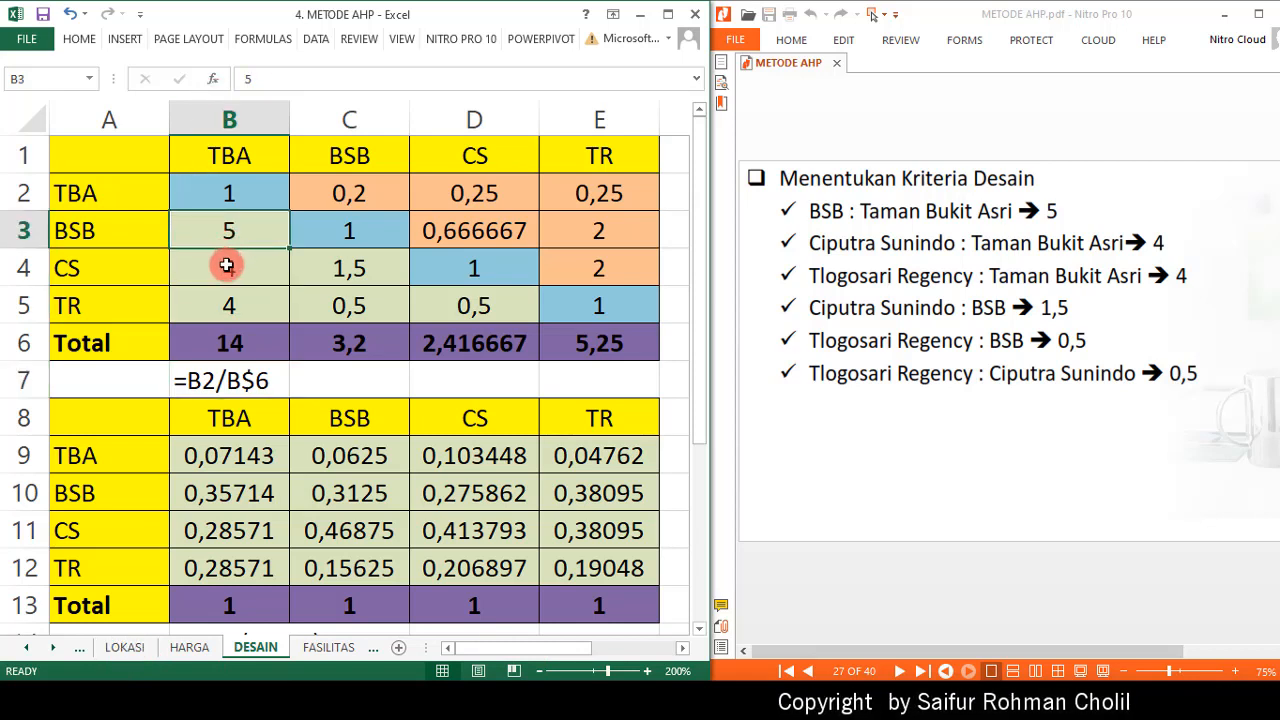
{"action": "left_click", "coordinate": [228, 265]}
{"action": "type", "text": "4"}
{"action": "key", "text": "Return"}
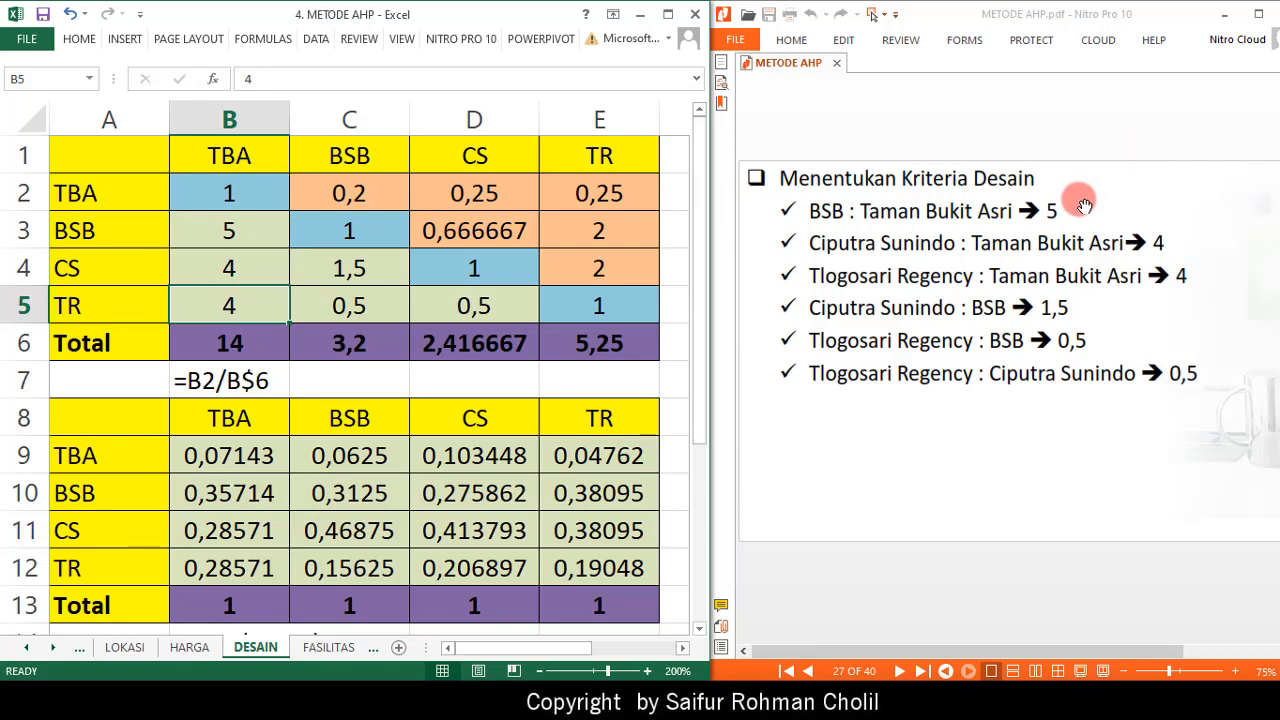
{"action": "left_click", "coordinate": [360, 267]}
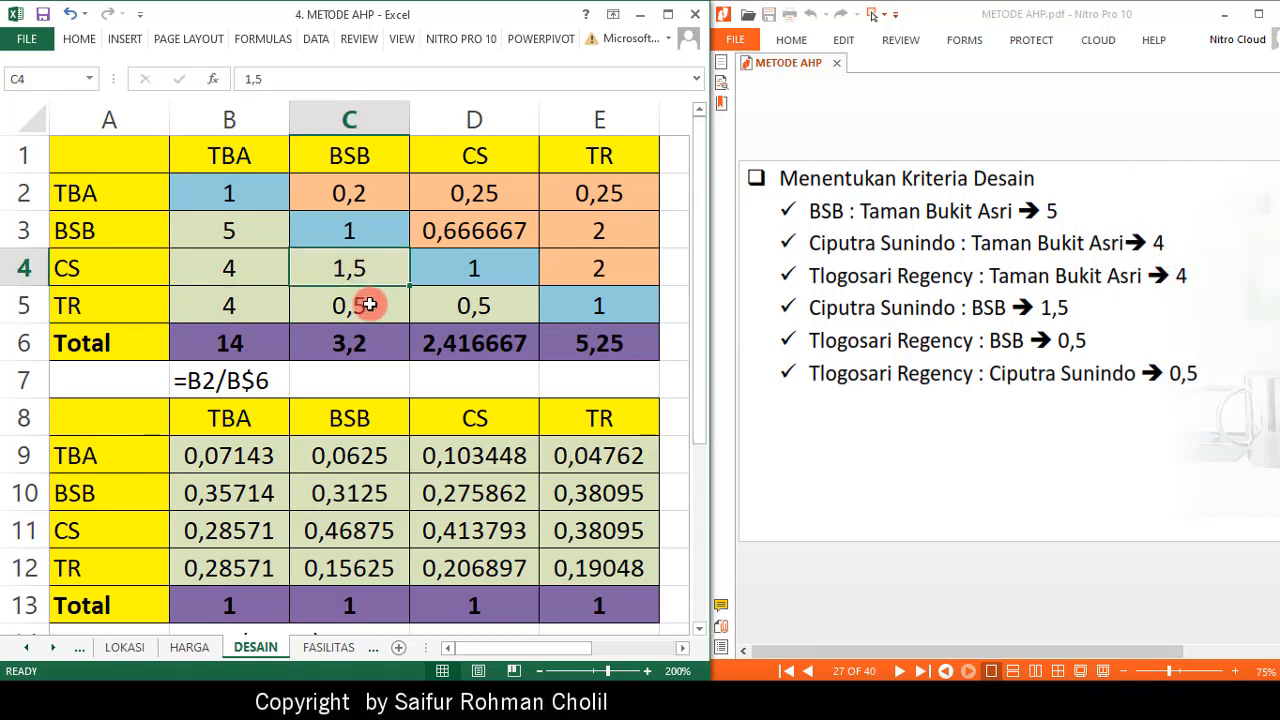
{"action": "left_click", "coordinate": [367, 308]}
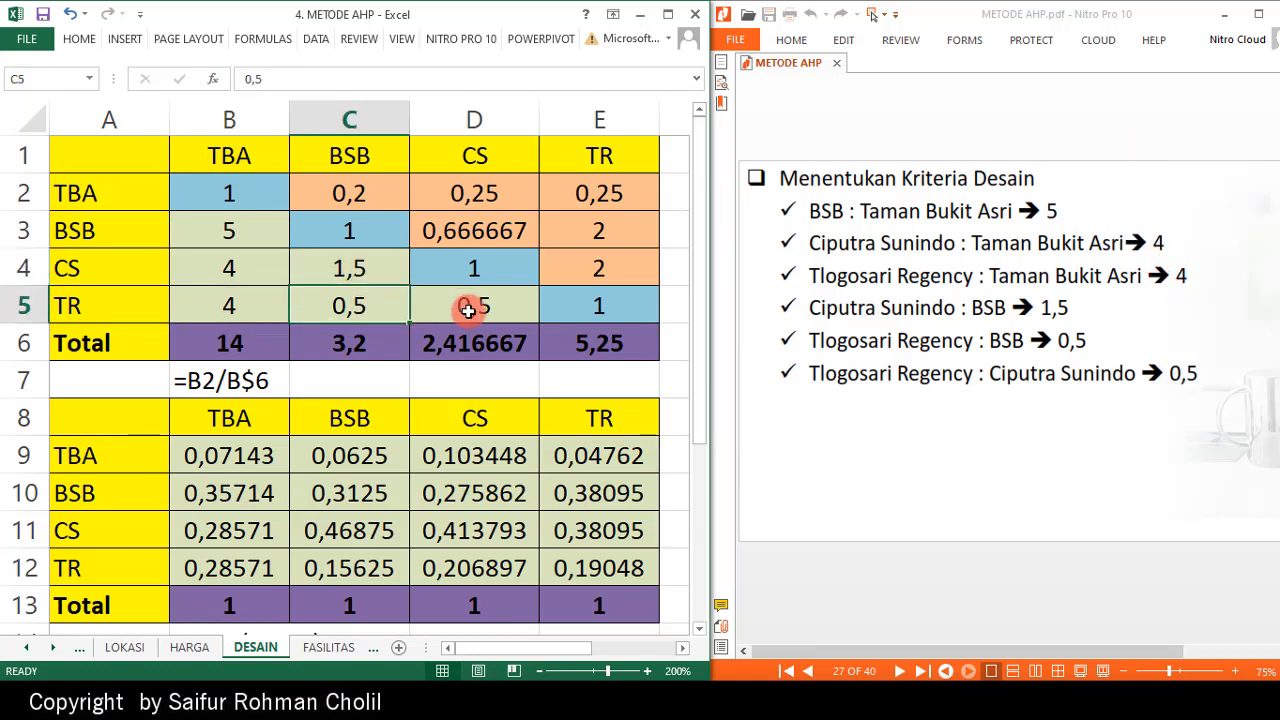
{"action": "left_click", "coordinate": [468, 310]}
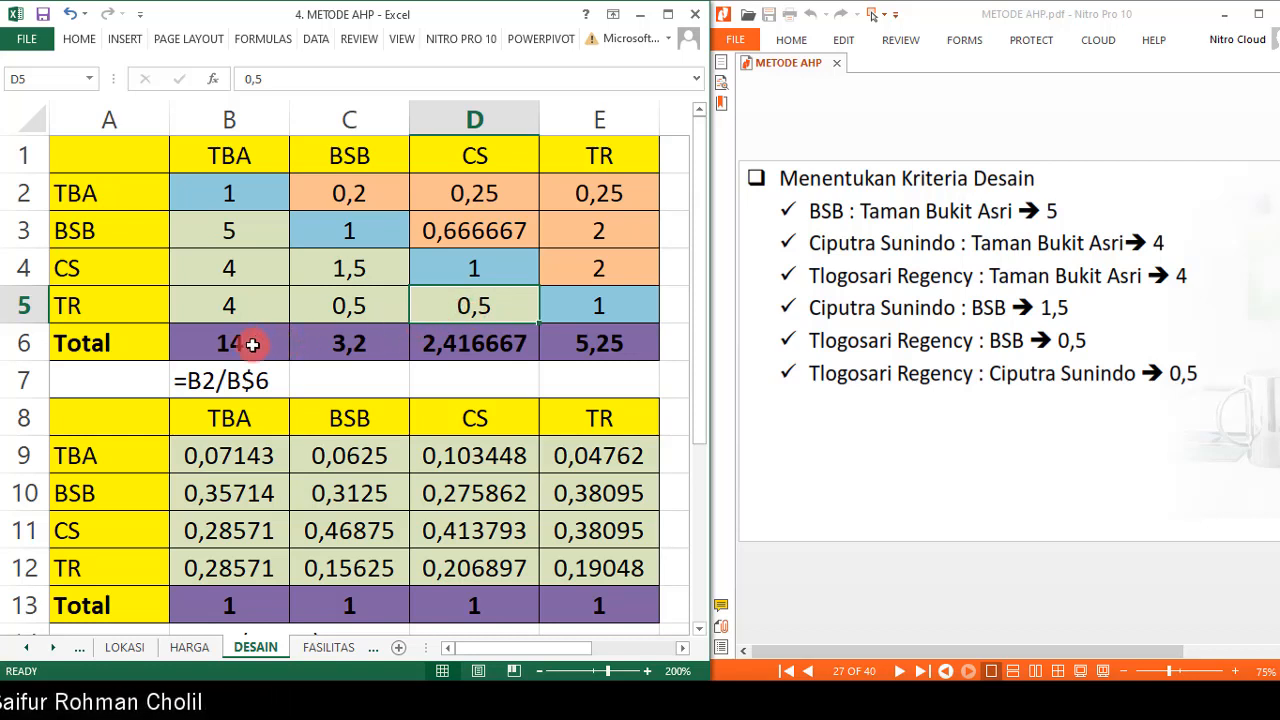
Examine the DESAIN totals in B6:E6 and normalisation formula in B9 alongside the design result tables on PDF pages 28 and 29.
{"action": "left_click_drag", "start_coordinate": [246, 345], "coordinate": [604, 360]}
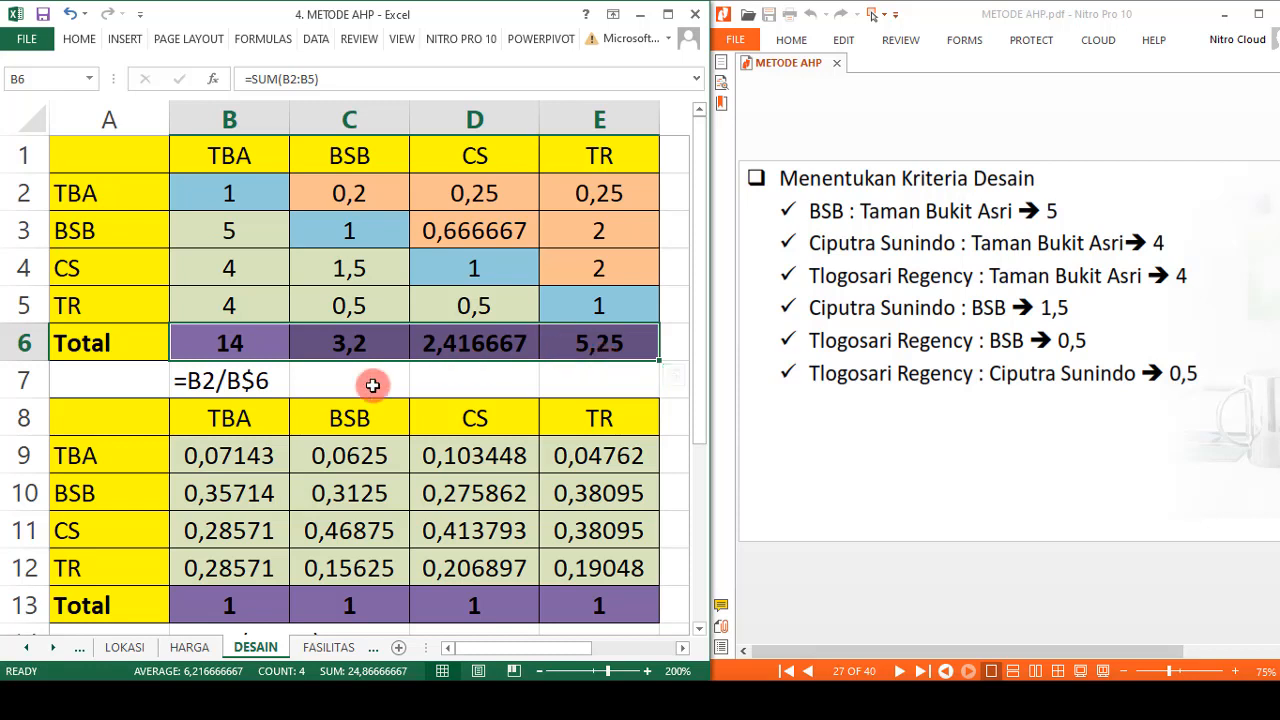
{"action": "left_click", "coordinate": [232, 458]}
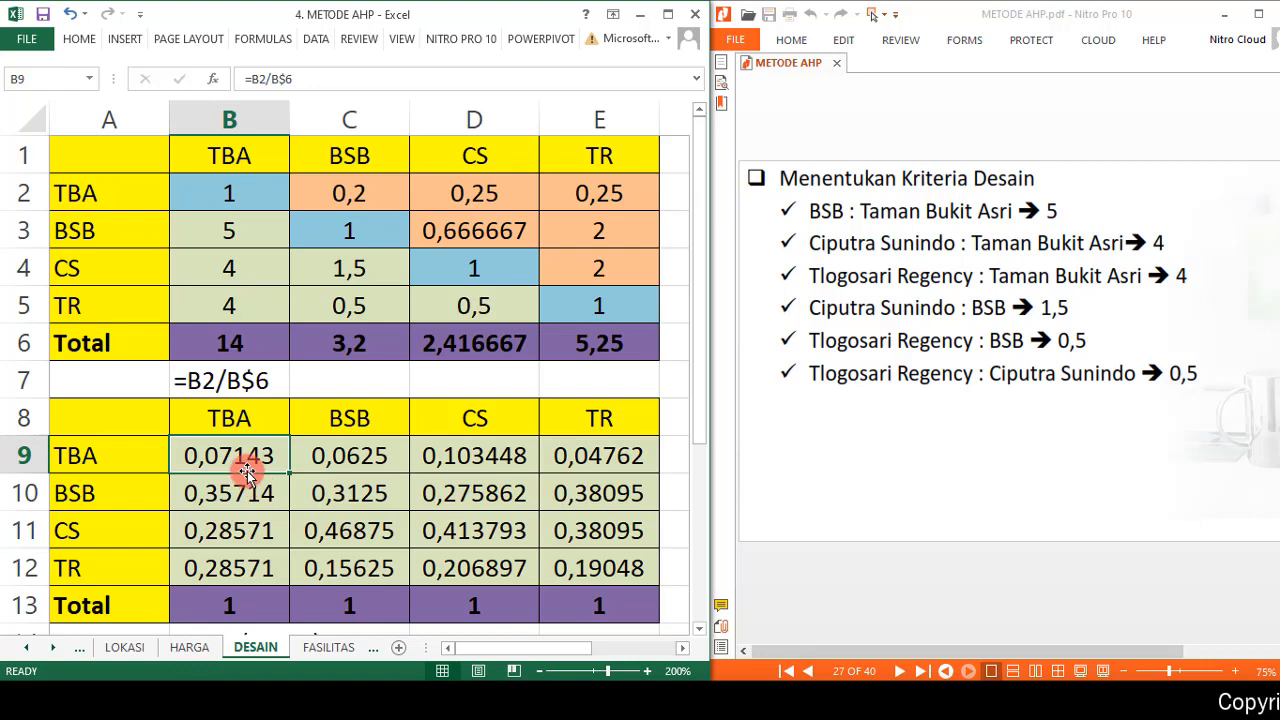
{"action": "left_click", "coordinate": [900, 671]}
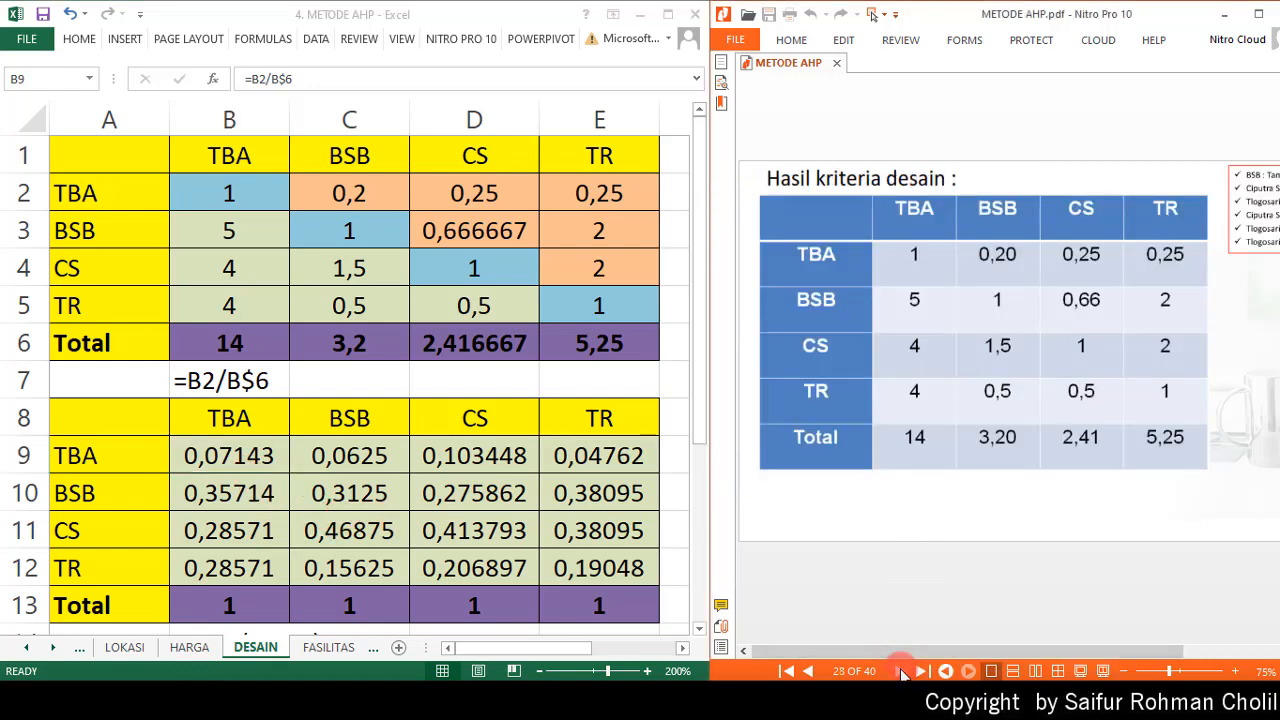
{"action": "left_click", "coordinate": [900, 671]}
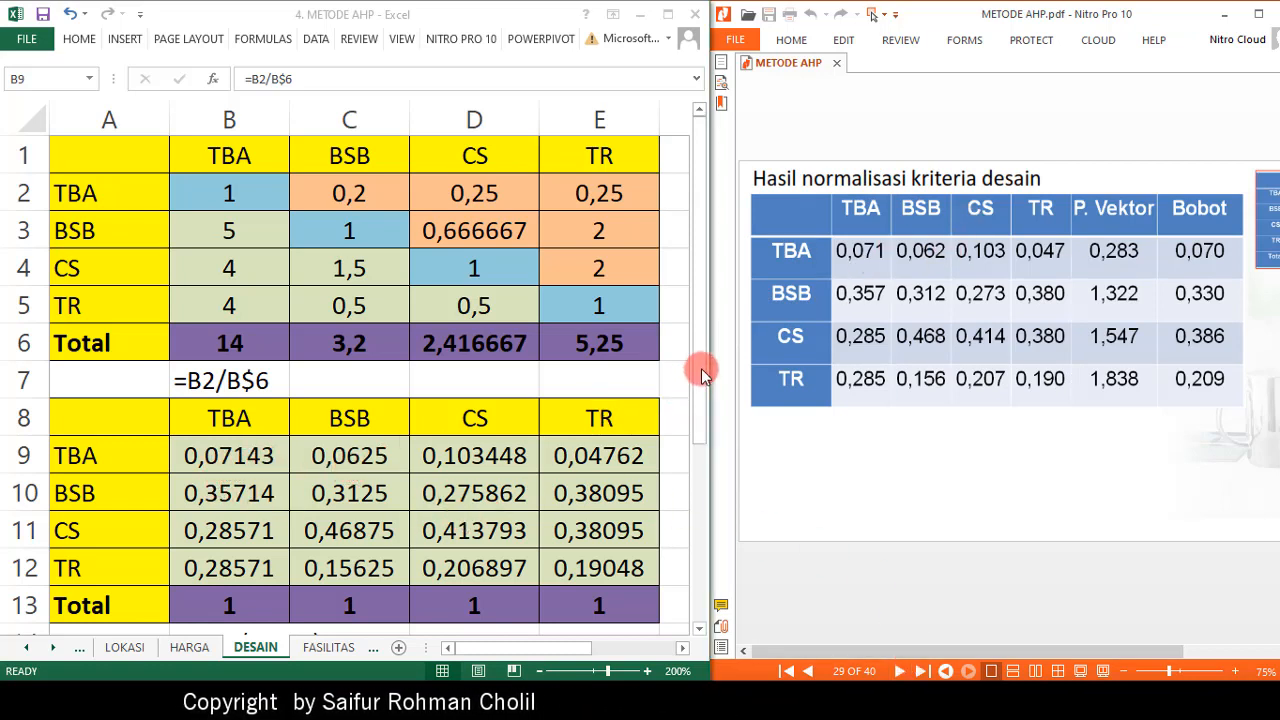
Examine the DESAIN P. Vektor formula in B16 and Bobot formula in C16.
{"action": "left_click_drag", "start_coordinate": [701, 368], "coordinate": [712, 527]}
{"action": "left_click", "coordinate": [231, 508]}
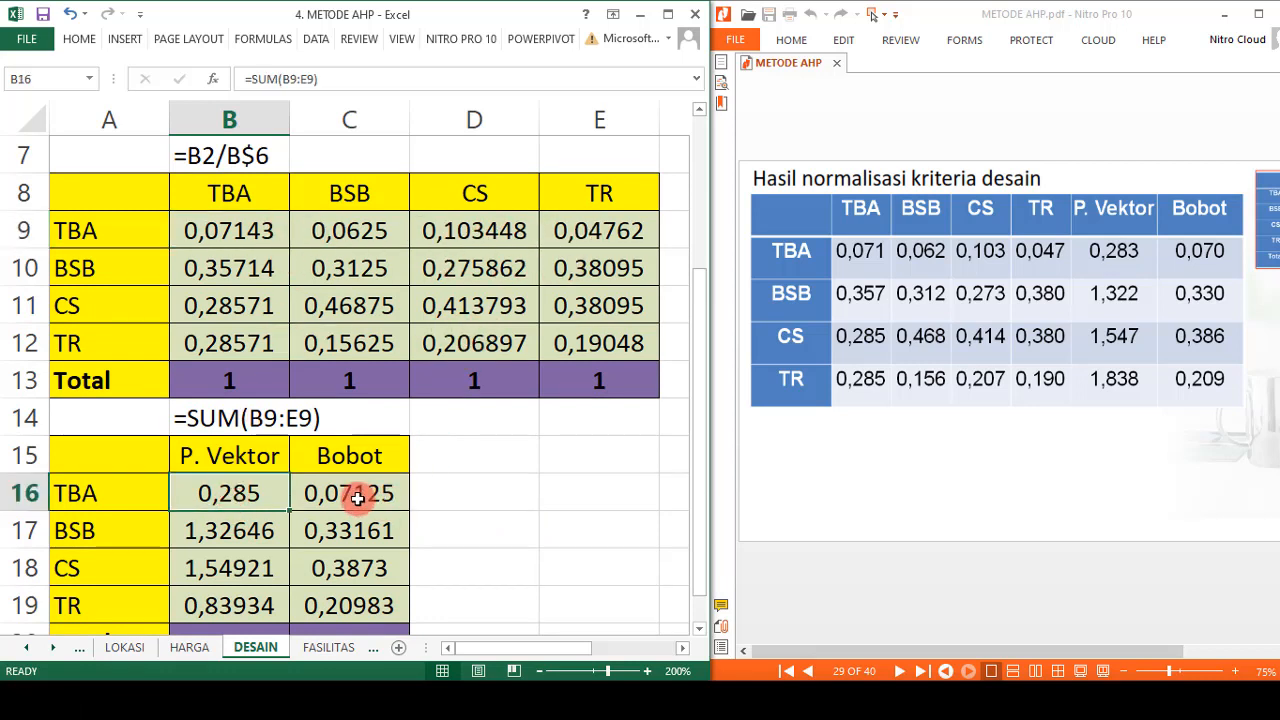
{"action": "left_click", "coordinate": [357, 498]}
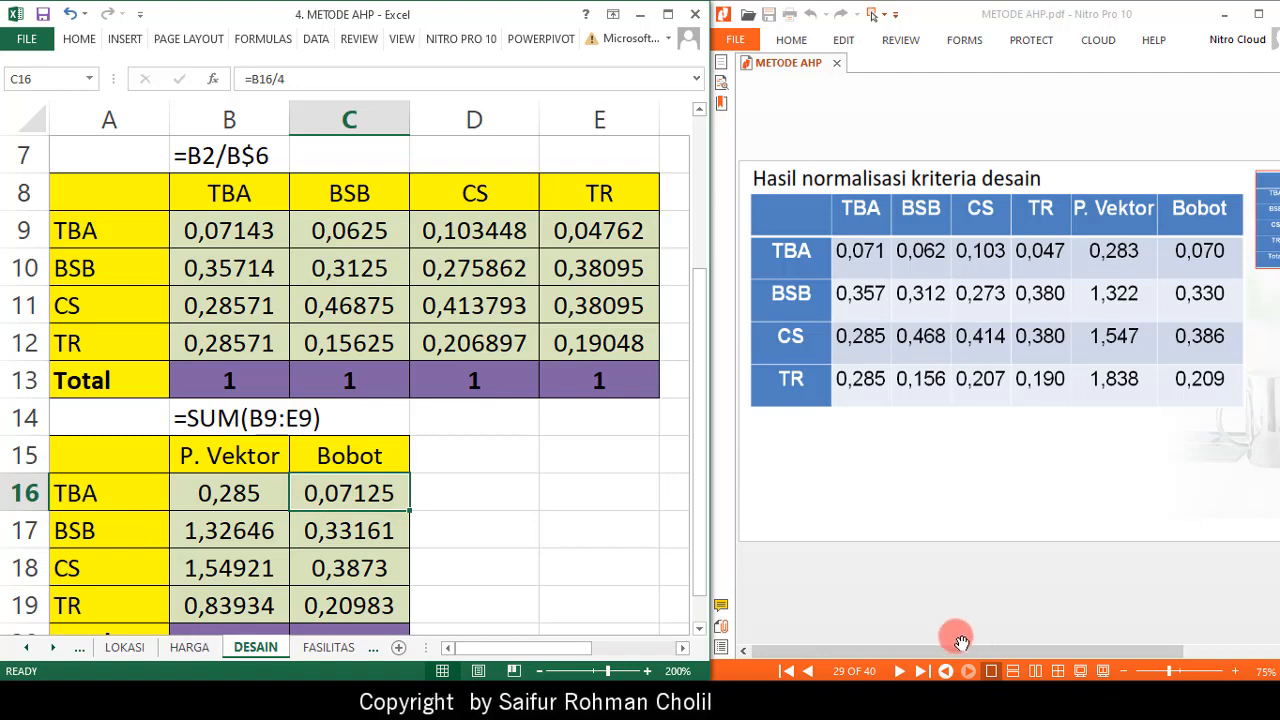
Go through the PDF's facility criteria description on page 30 and advance to the facility criteria matrix on page 31.
{"action": "left_click", "coordinate": [900, 672]}
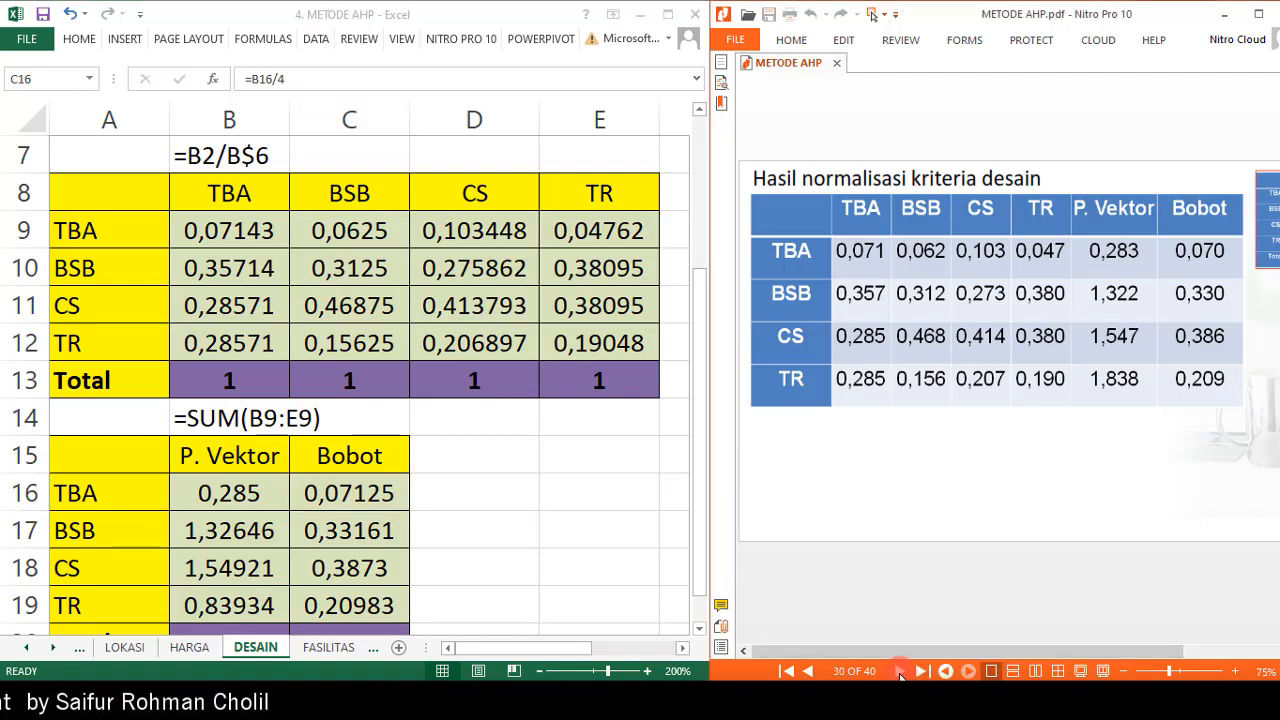
{"action": "left_click", "coordinate": [900, 672]}
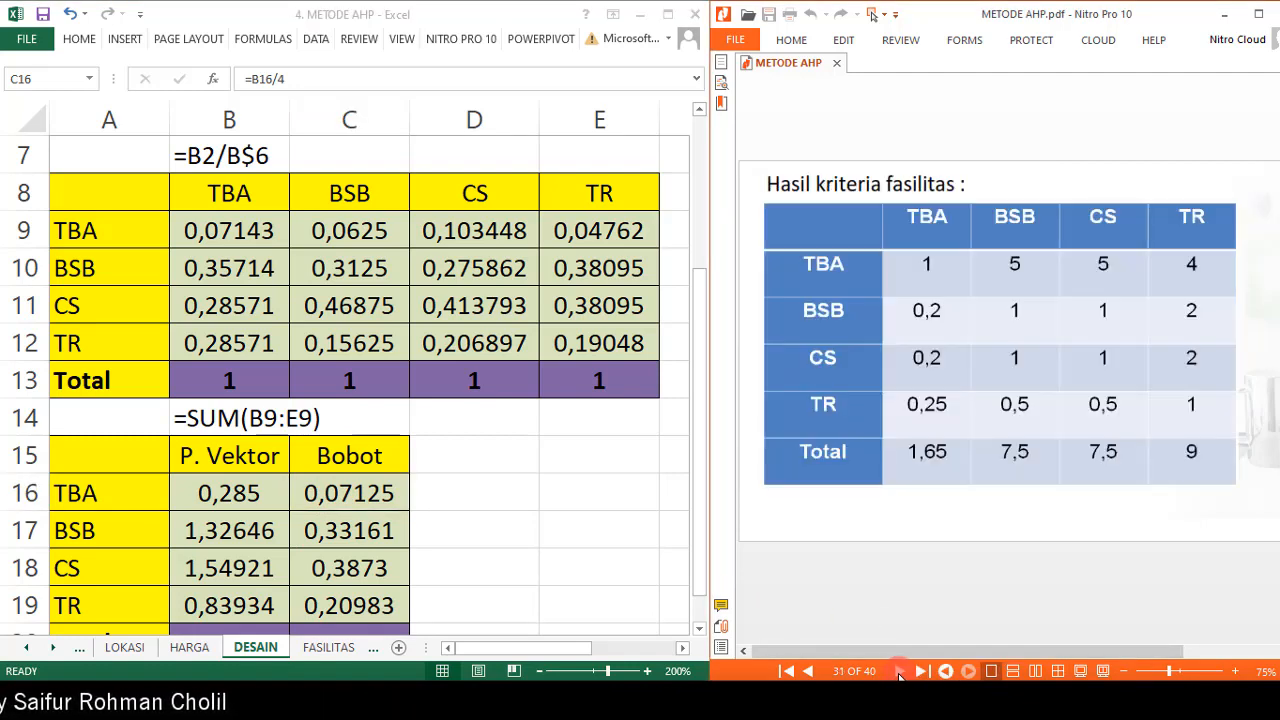
{"action": "left_click", "coordinate": [812, 672]}
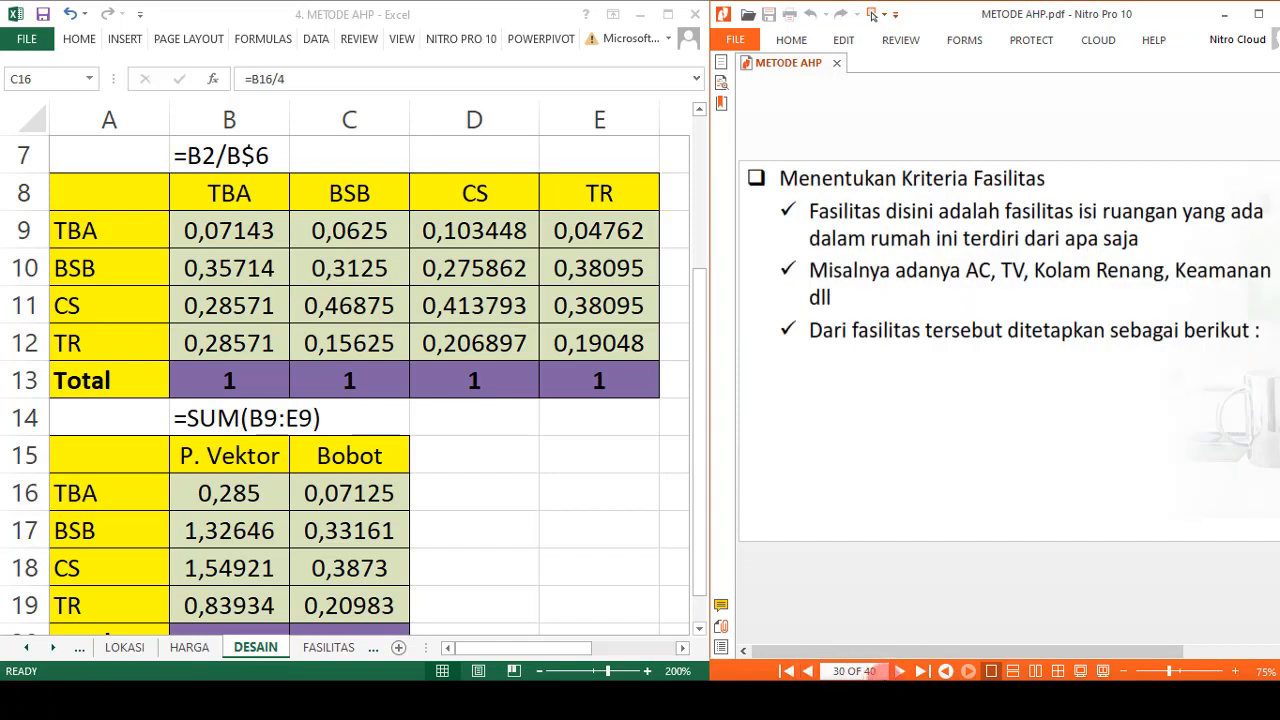
{"action": "left_click", "coordinate": [895, 674]}
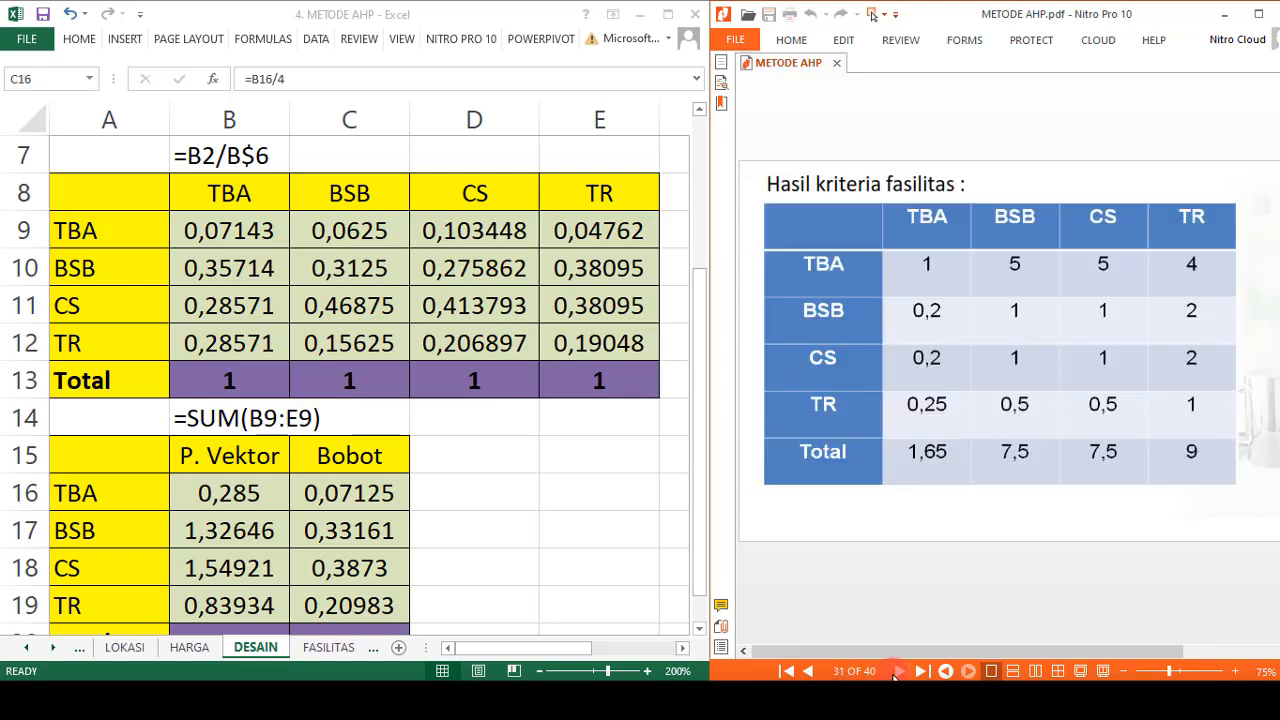
Open the FASILITAS sheet and set its zoom to 200%.
{"action": "left_click", "coordinate": [313, 654]}
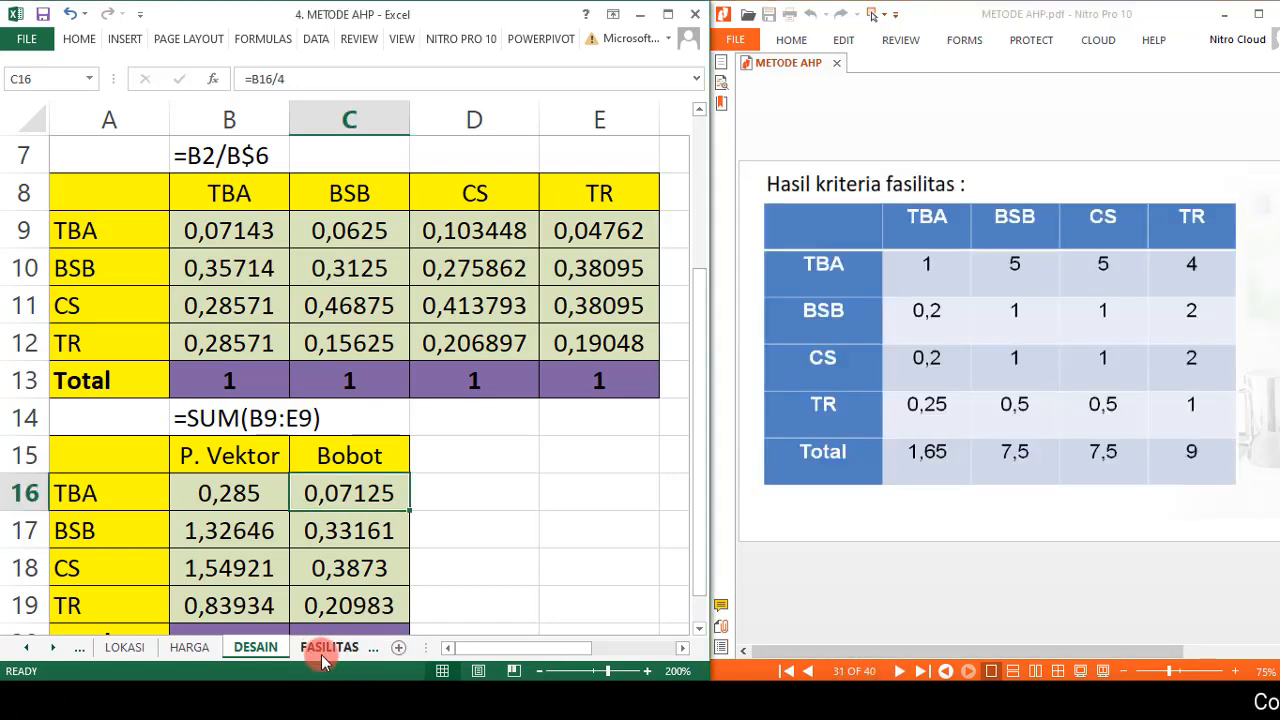
{"action": "left_click", "coordinate": [321, 654]}
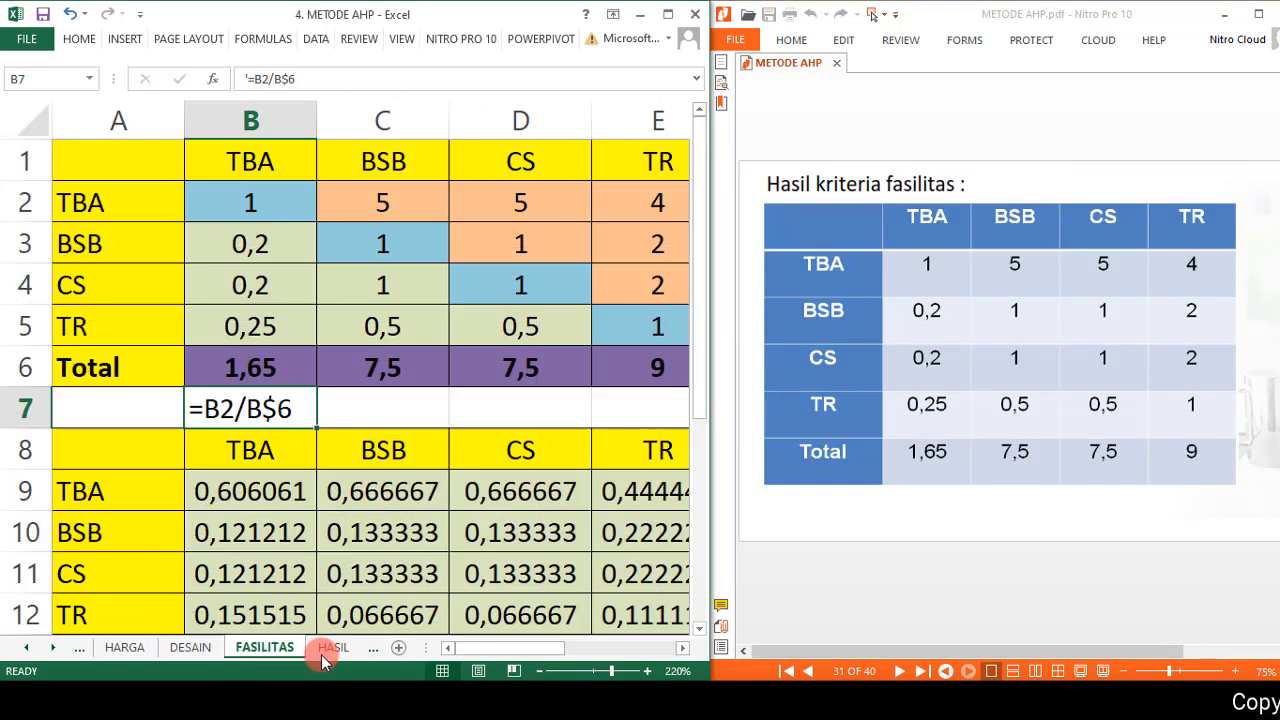
{"action": "left_click", "coordinate": [541, 671]}
{"action": "left_click", "coordinate": [541, 671]}
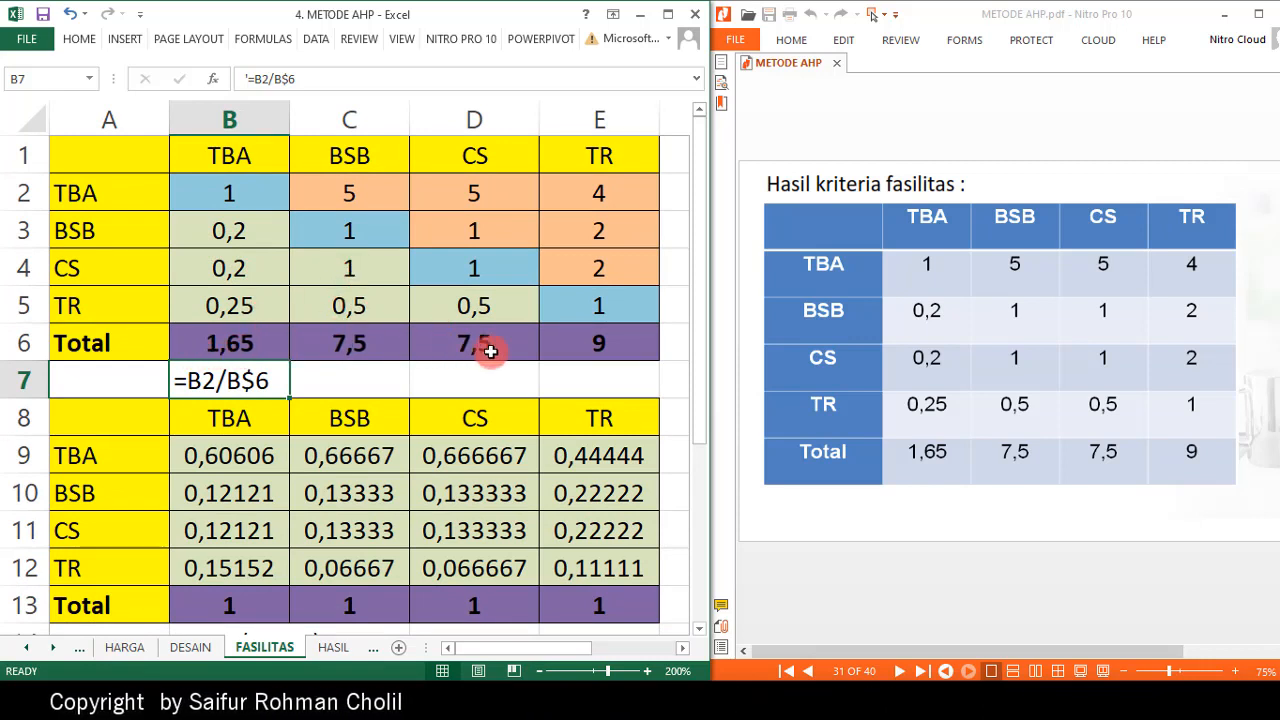
Examine the FASILITAS normalisation formula in B9, the P. Vektor formula in B16 and the Bobot formula in C16.
{"action": "left_click", "coordinate": [211, 453]}
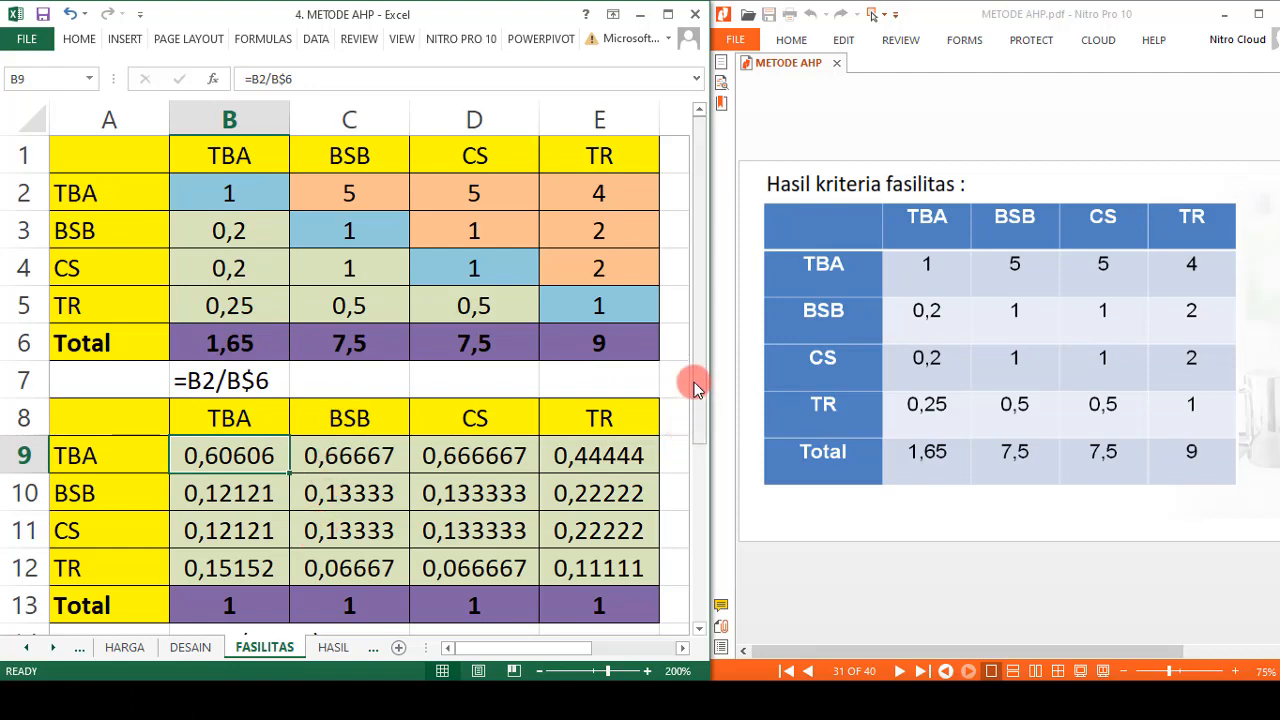
{"action": "left_click_drag", "start_coordinate": [697, 382], "coordinate": [634, 540]}
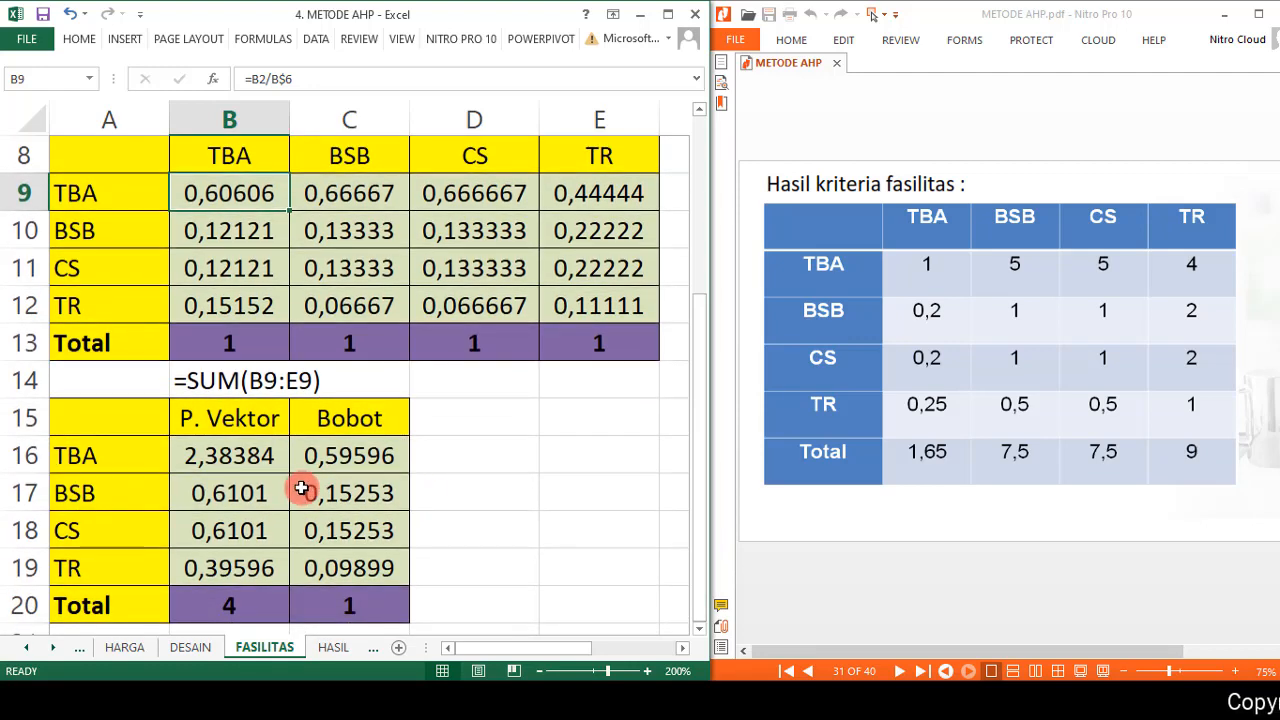
{"action": "left_click", "coordinate": [235, 462]}
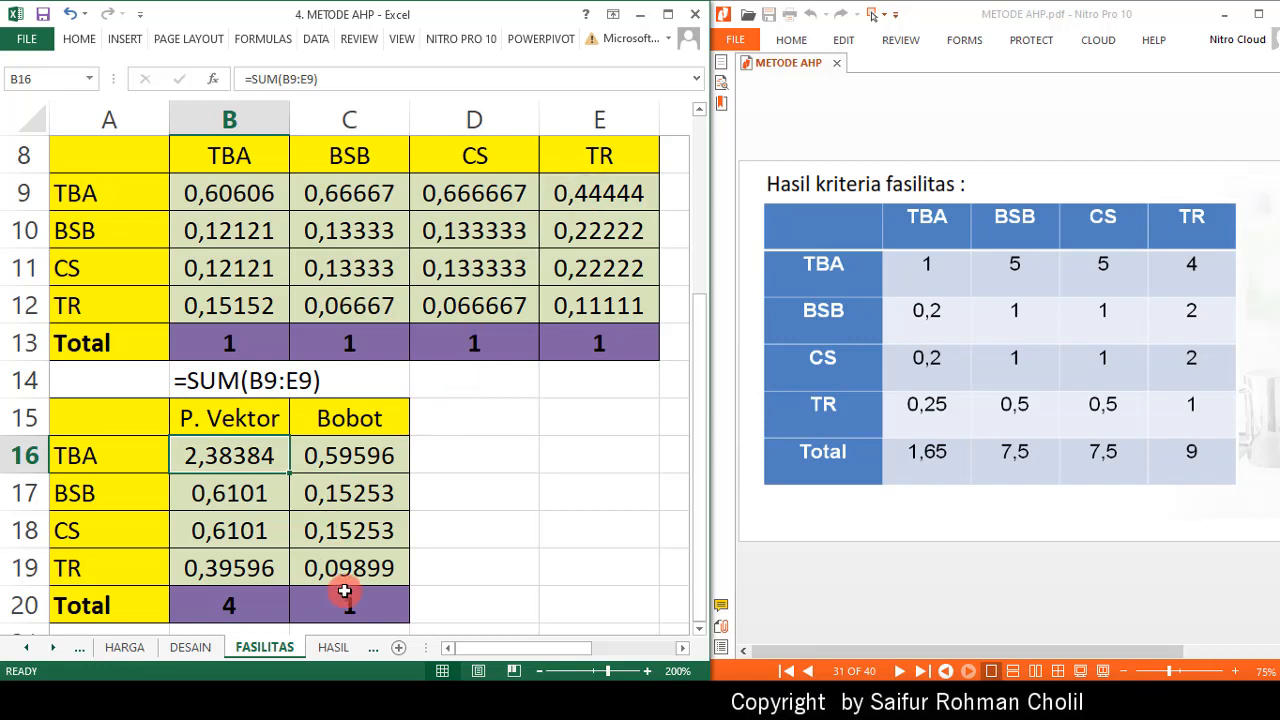
{"action": "left_click", "coordinate": [343, 455]}
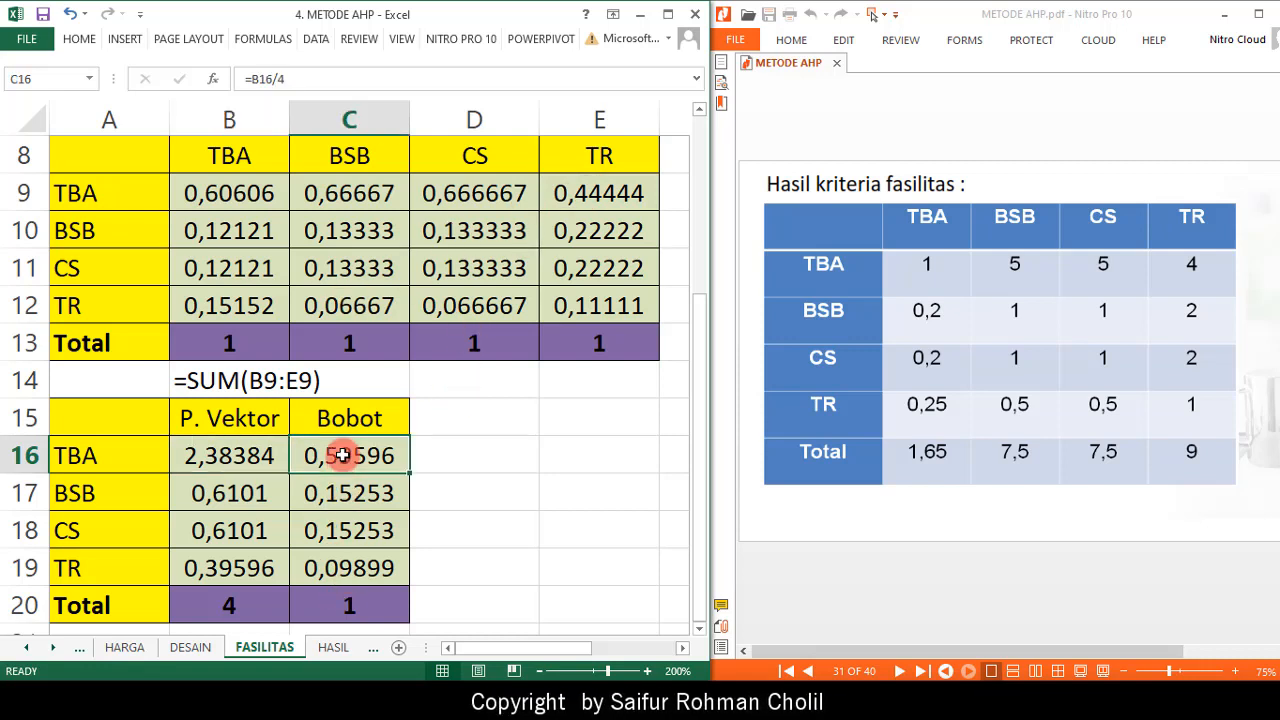
Review the normalised facility results on page 32 of the PDF and advance to page 33.
{"action": "left_click", "coordinate": [910, 672]}
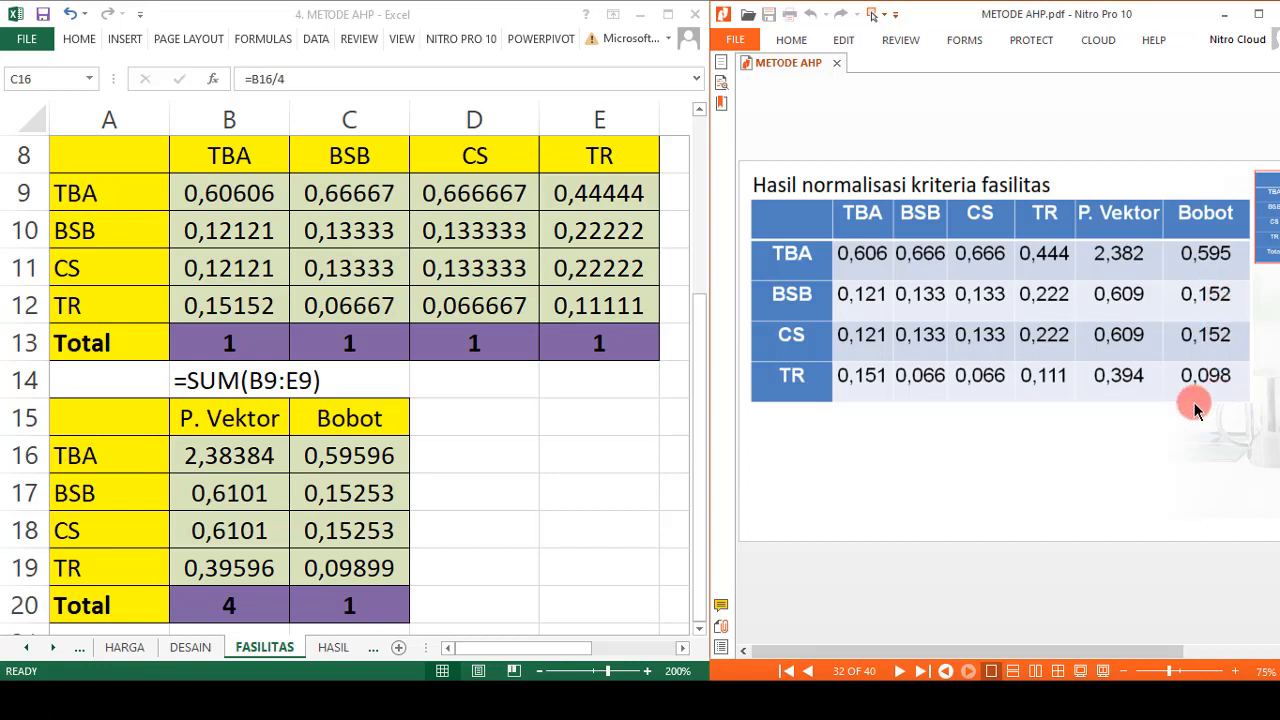
{"action": "left_click", "coordinate": [899, 672]}
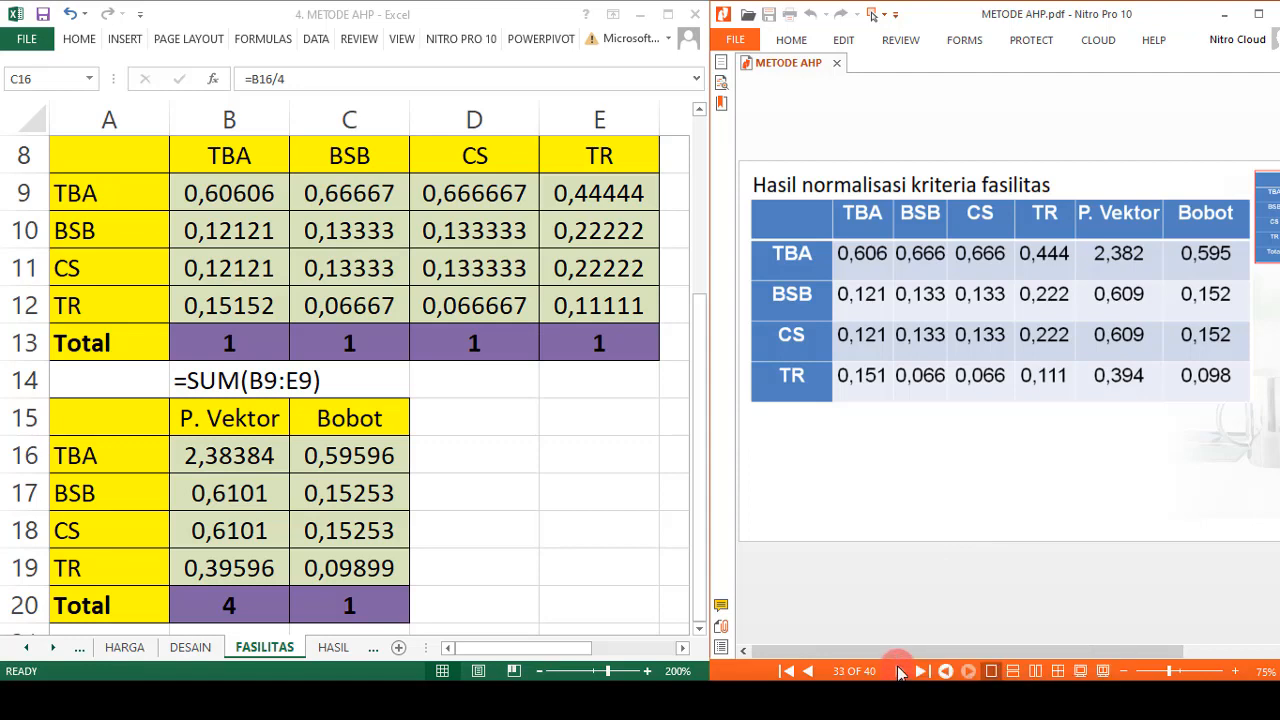
Preview page 34 of the PDF, return to page 33, and open the HASIL sheet at 150% zoom.
{"action": "left_click", "coordinate": [900, 672]}
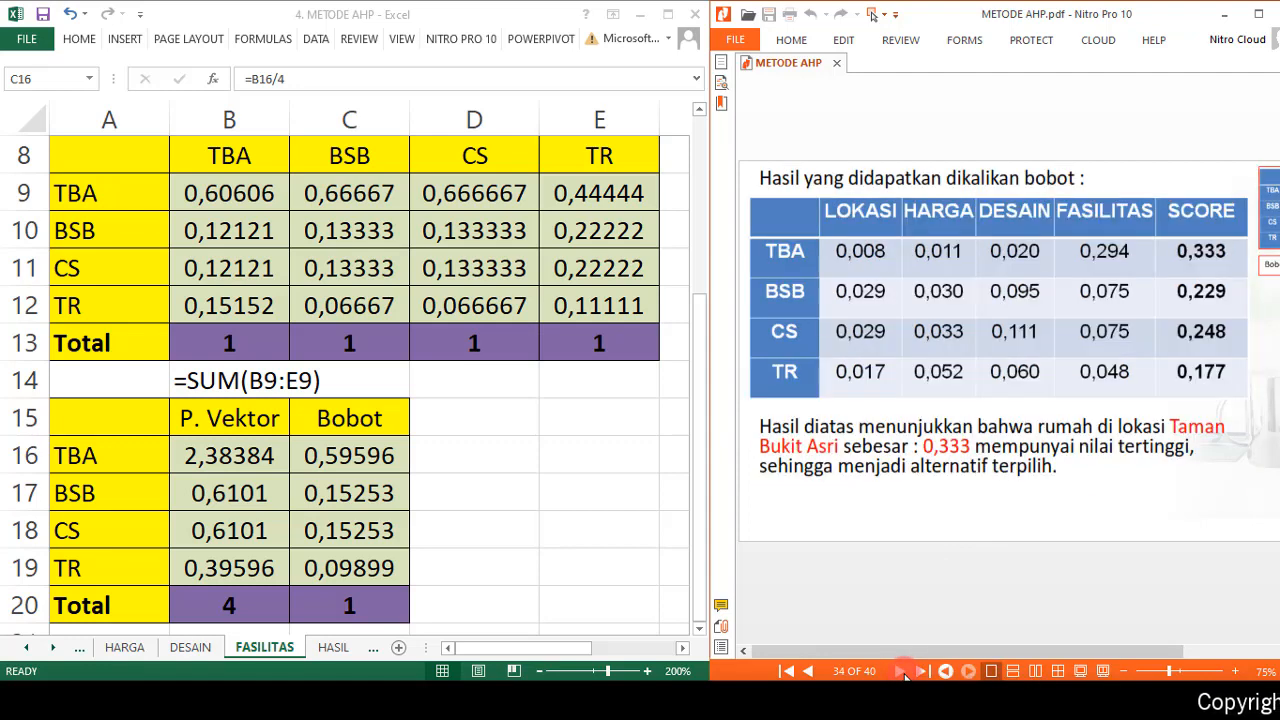
{"action": "left_click", "coordinate": [808, 672]}
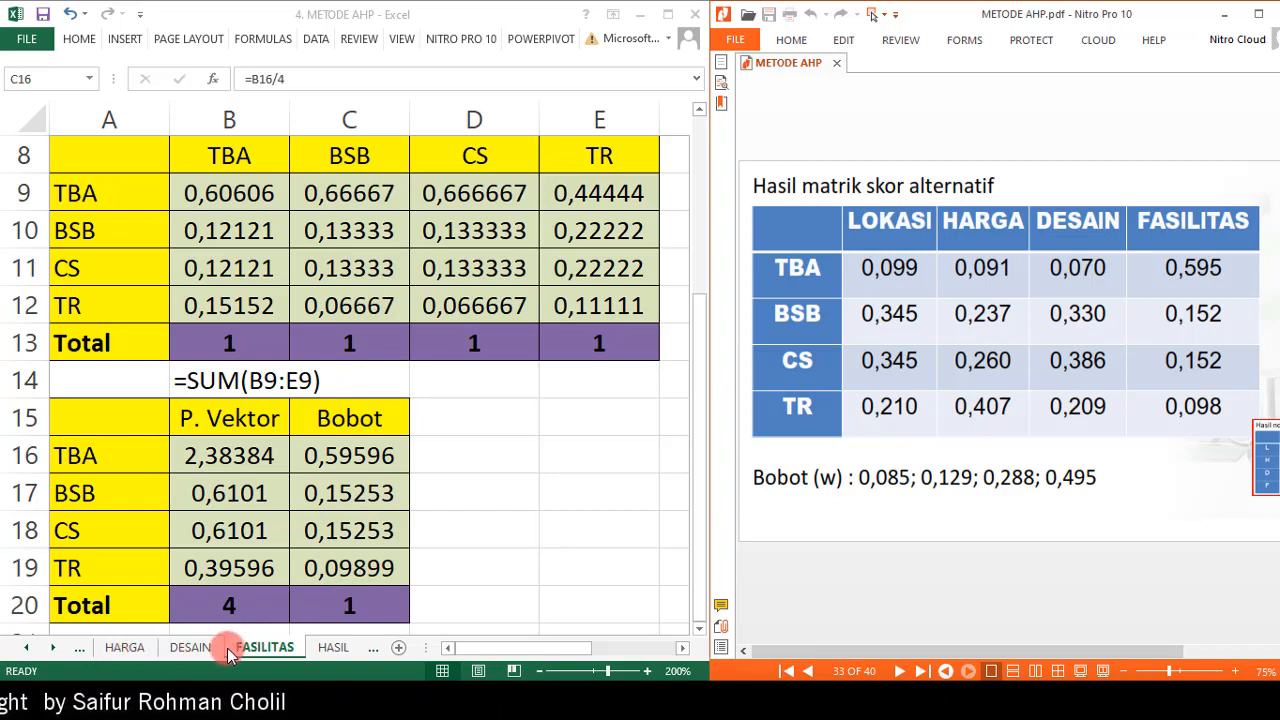
{"action": "left_click", "coordinate": [324, 654]}
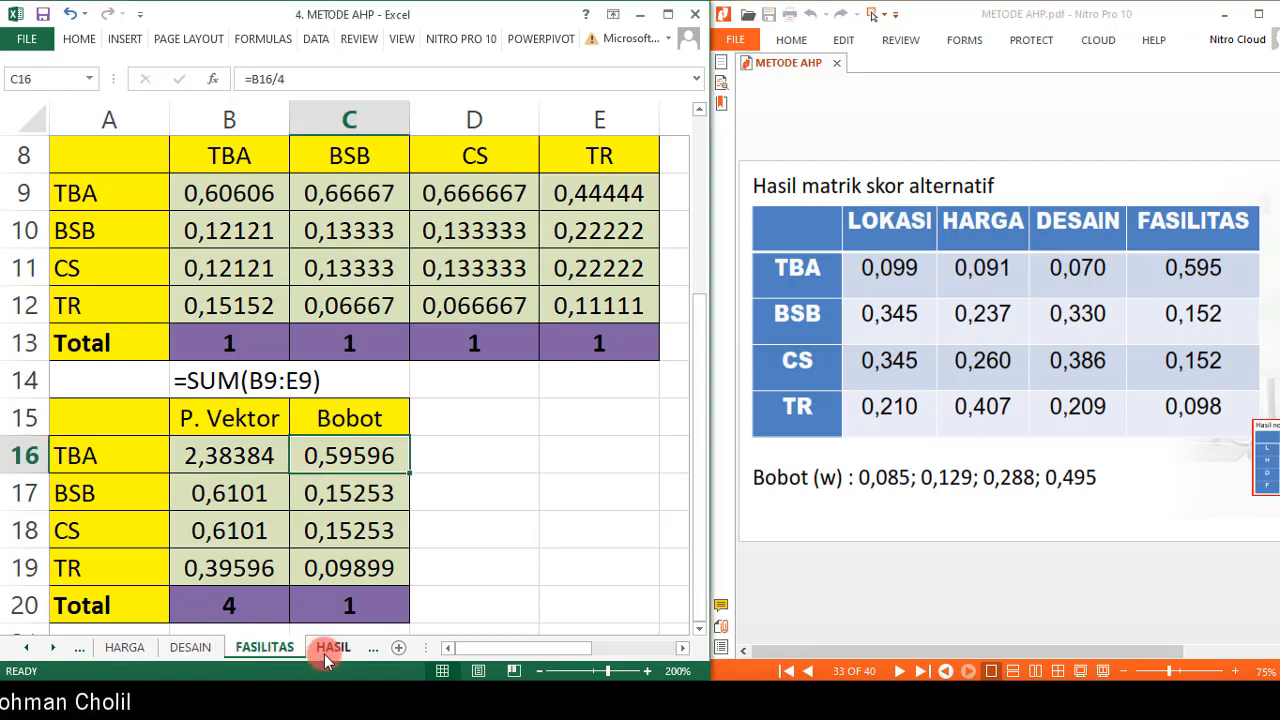
{"action": "left_click", "coordinate": [327, 652]}
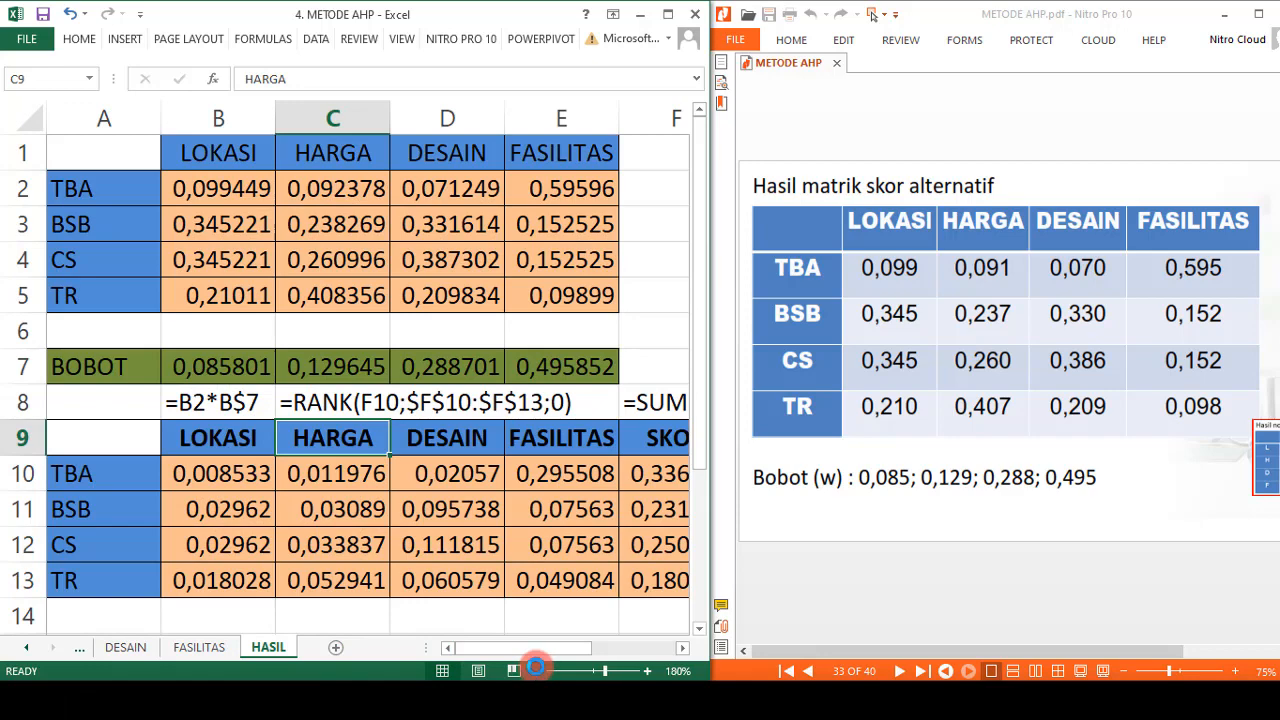
{"action": "left_click", "coordinate": [536, 668]}
{"action": "left_click", "coordinate": [536, 668]}
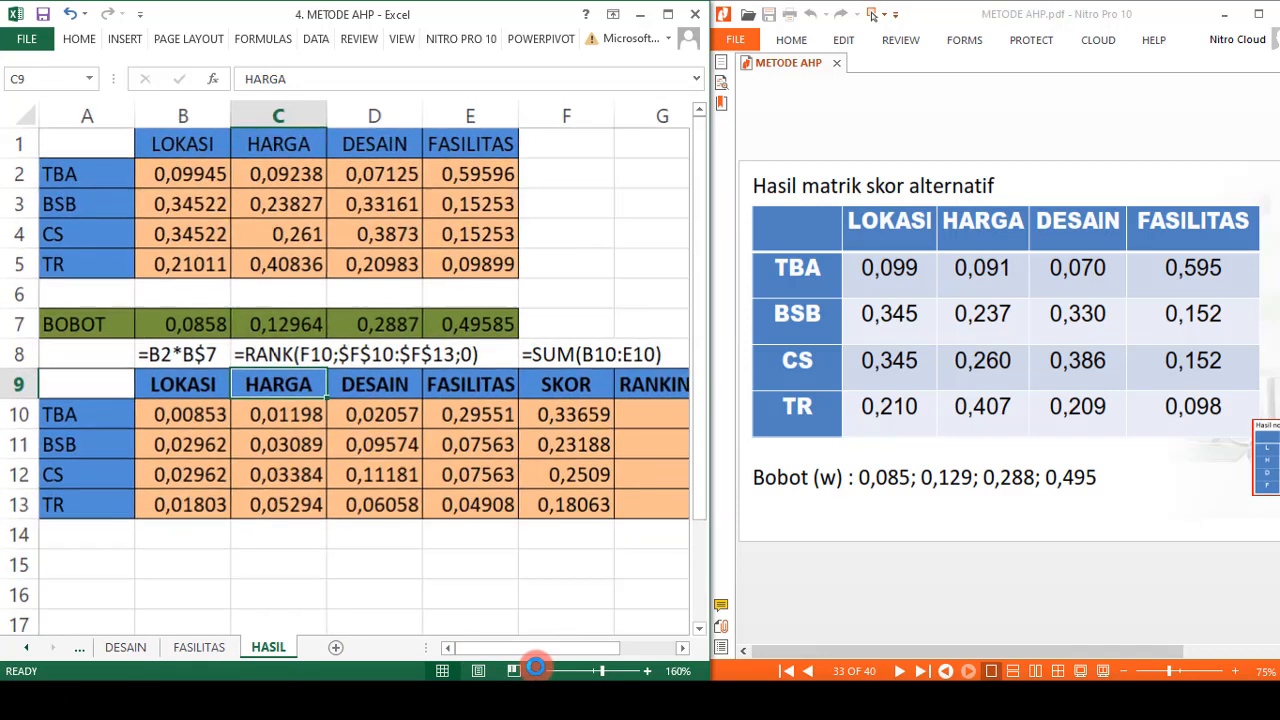
{"action": "left_click", "coordinate": [536, 668]}
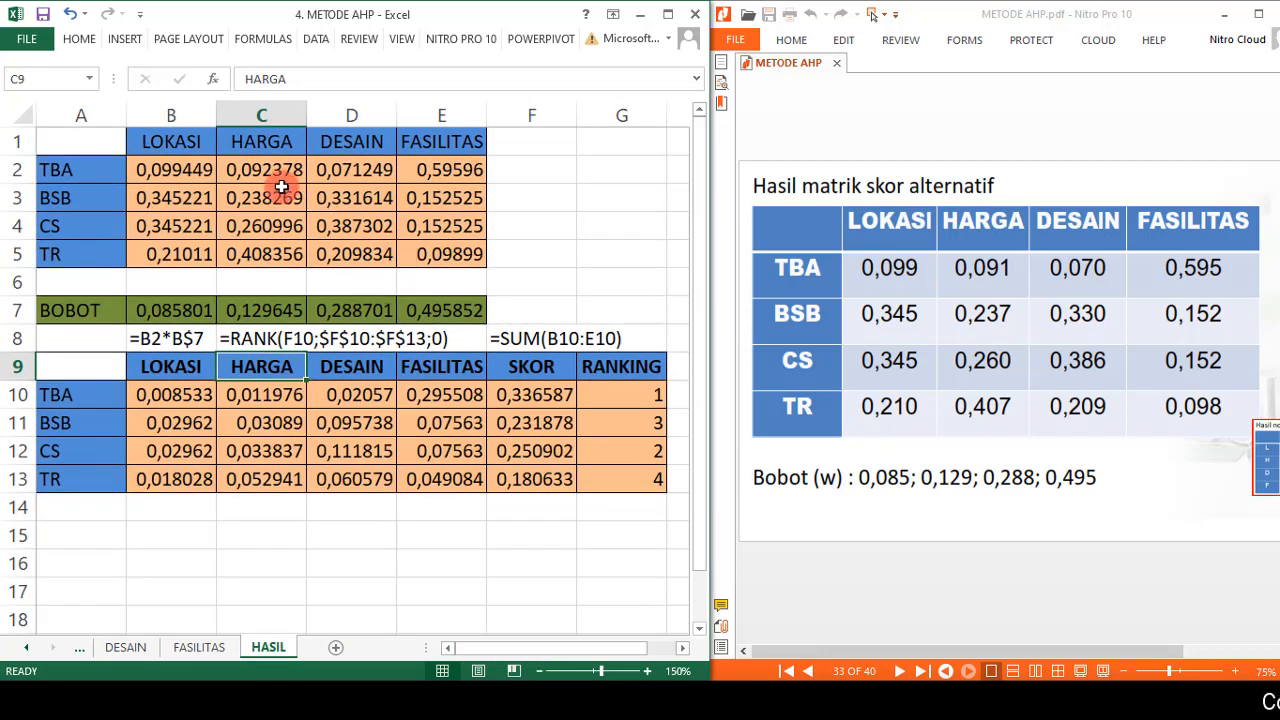
Trace the HASIL references in B2 and E2, checking E2 against the P. Vektor and Bobot formulas in row 16 of the FASILITAS sheet.
{"action": "left_click", "coordinate": [183, 168]}
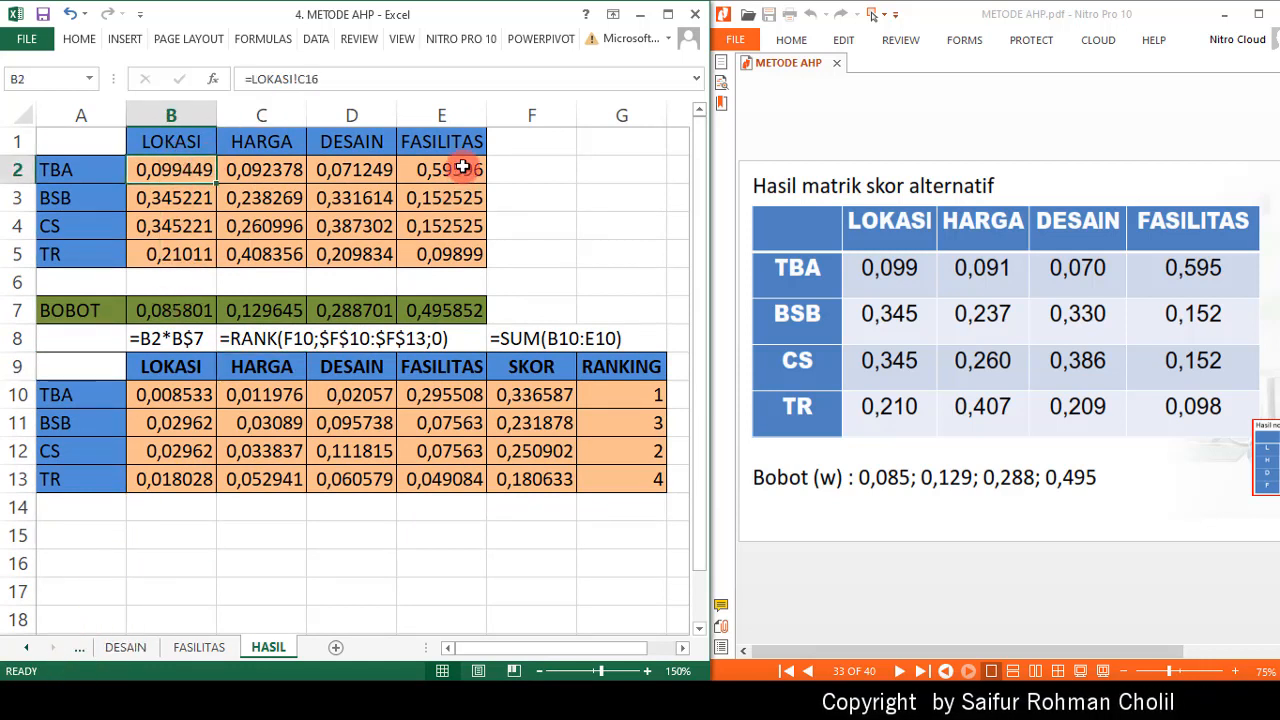
{"action": "left_click", "coordinate": [206, 648]}
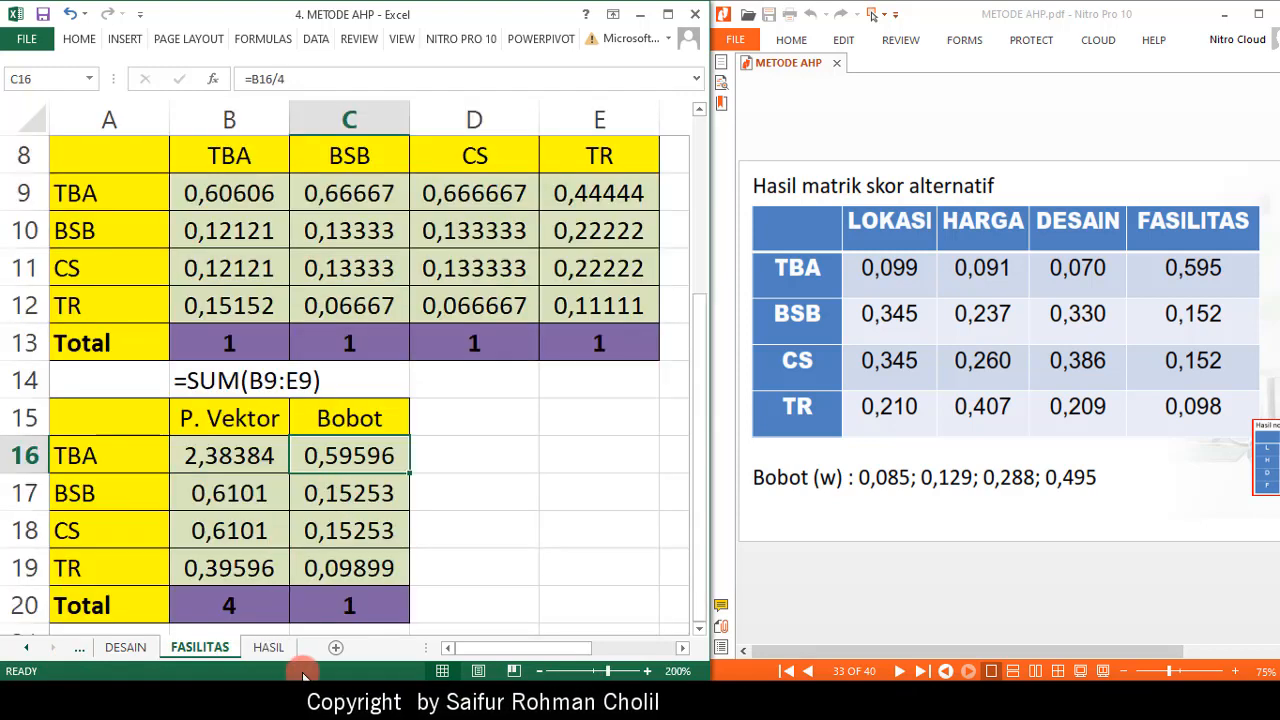
{"action": "left_click", "coordinate": [270, 648]}
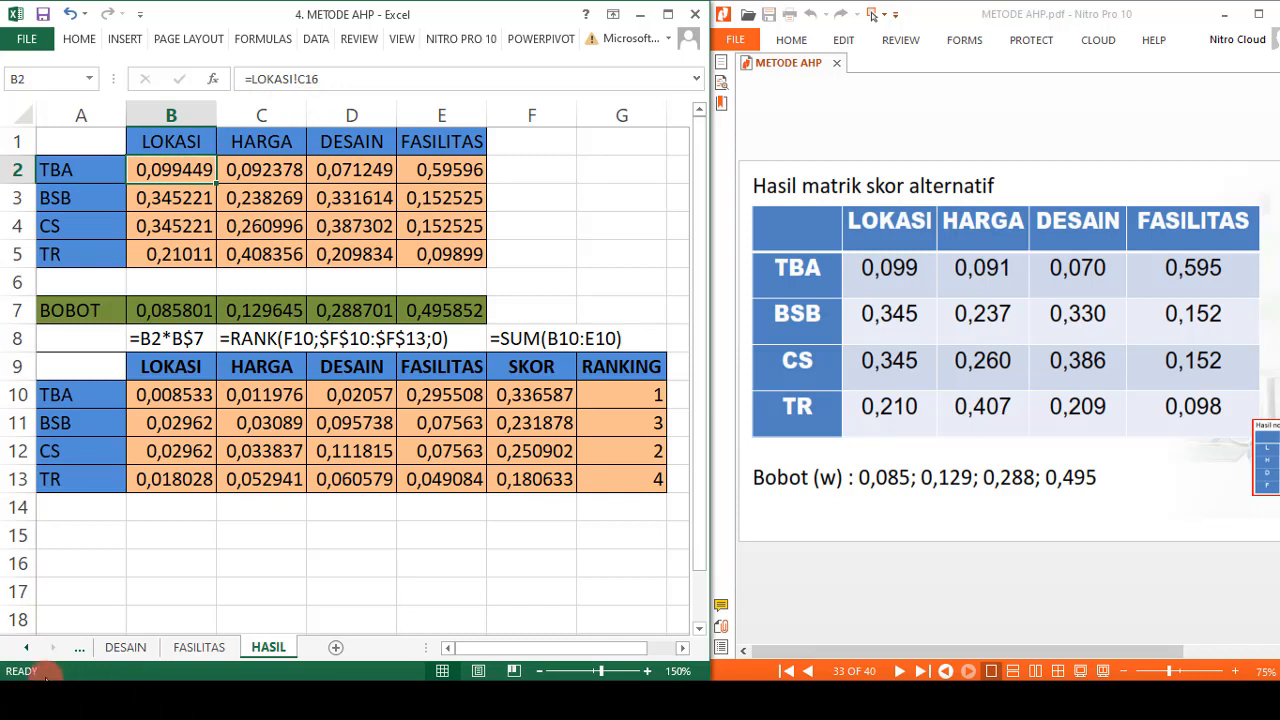
{"action": "left_click", "coordinate": [451, 175]}
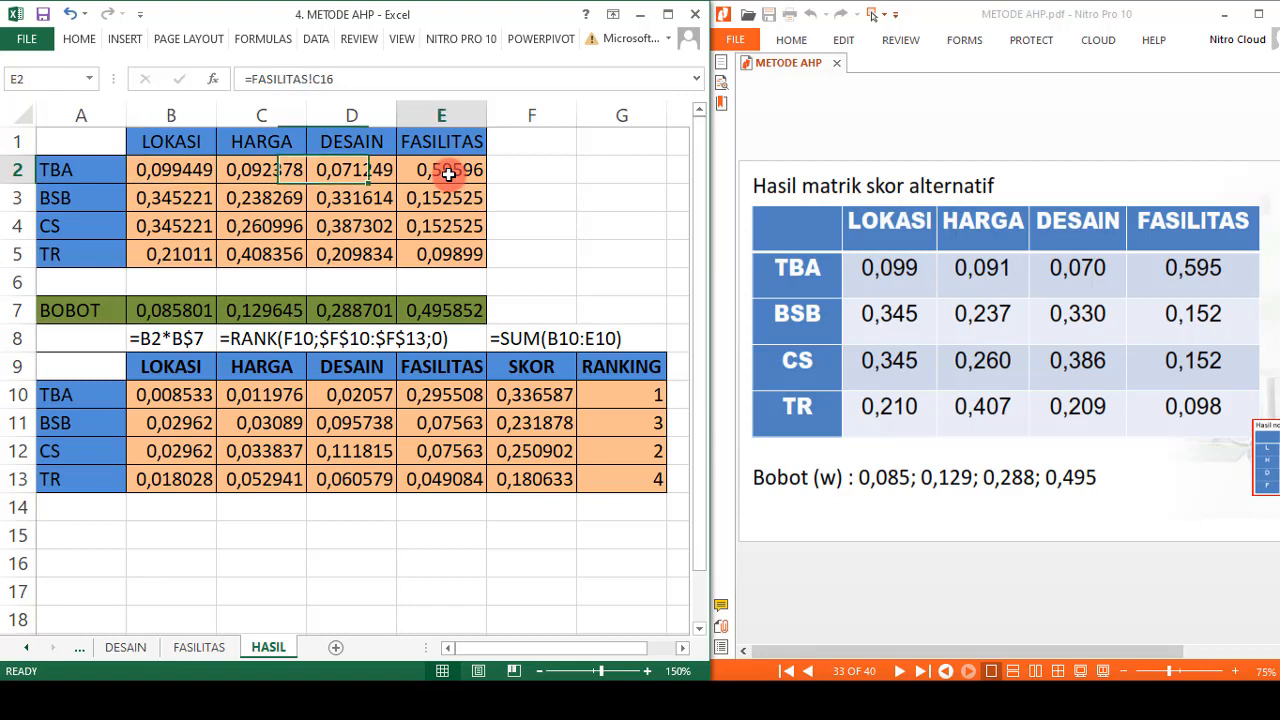
{"action": "left_click", "coordinate": [192, 648]}
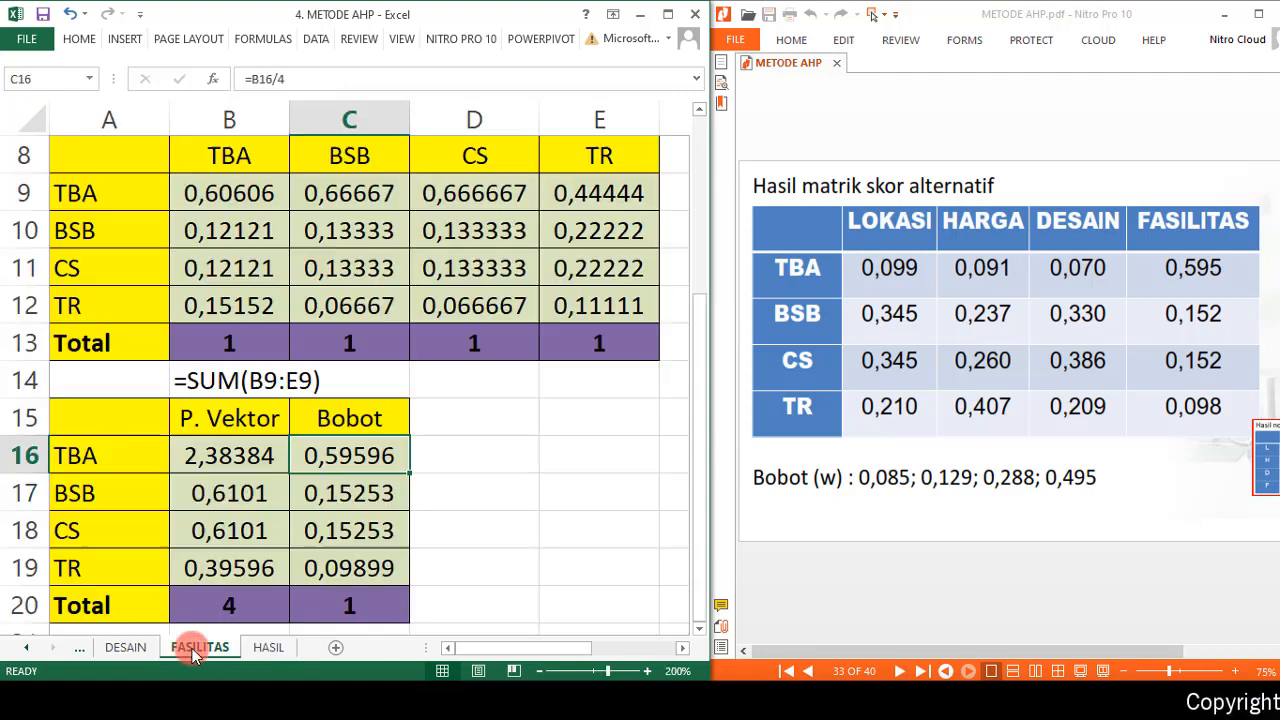
{"action": "left_click", "coordinate": [221, 455]}
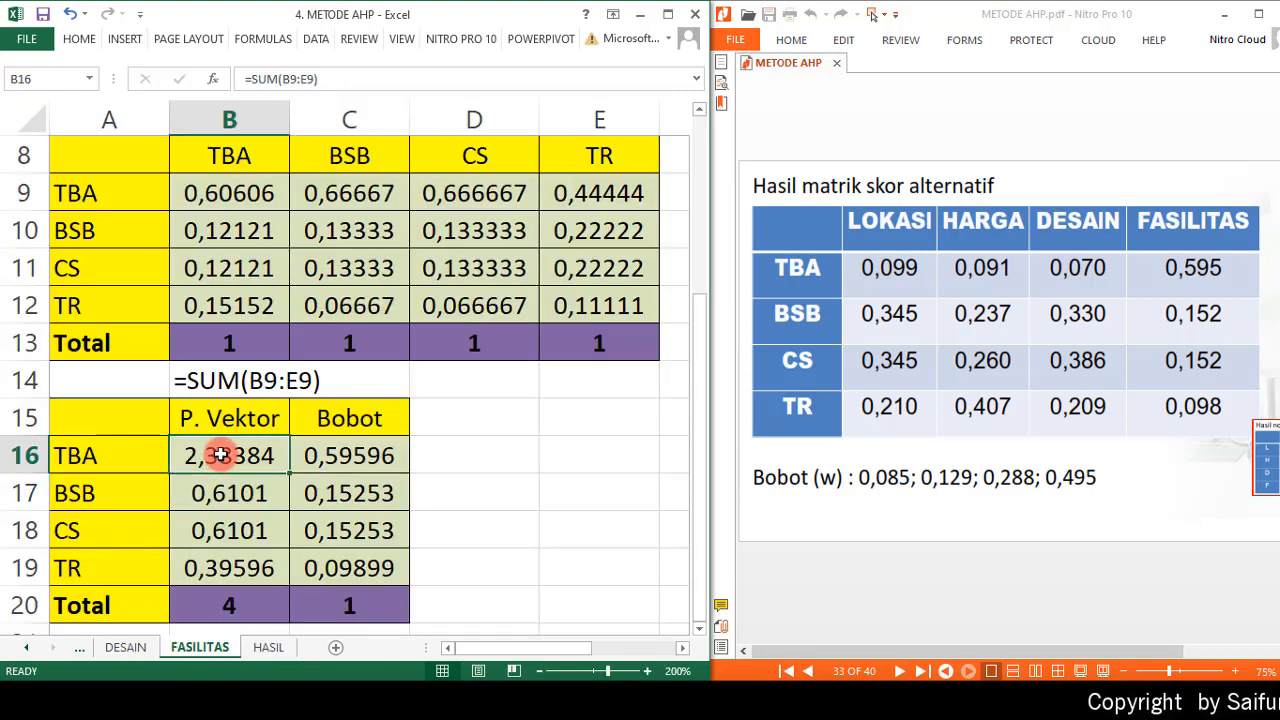
{"action": "left_click", "coordinate": [359, 467]}
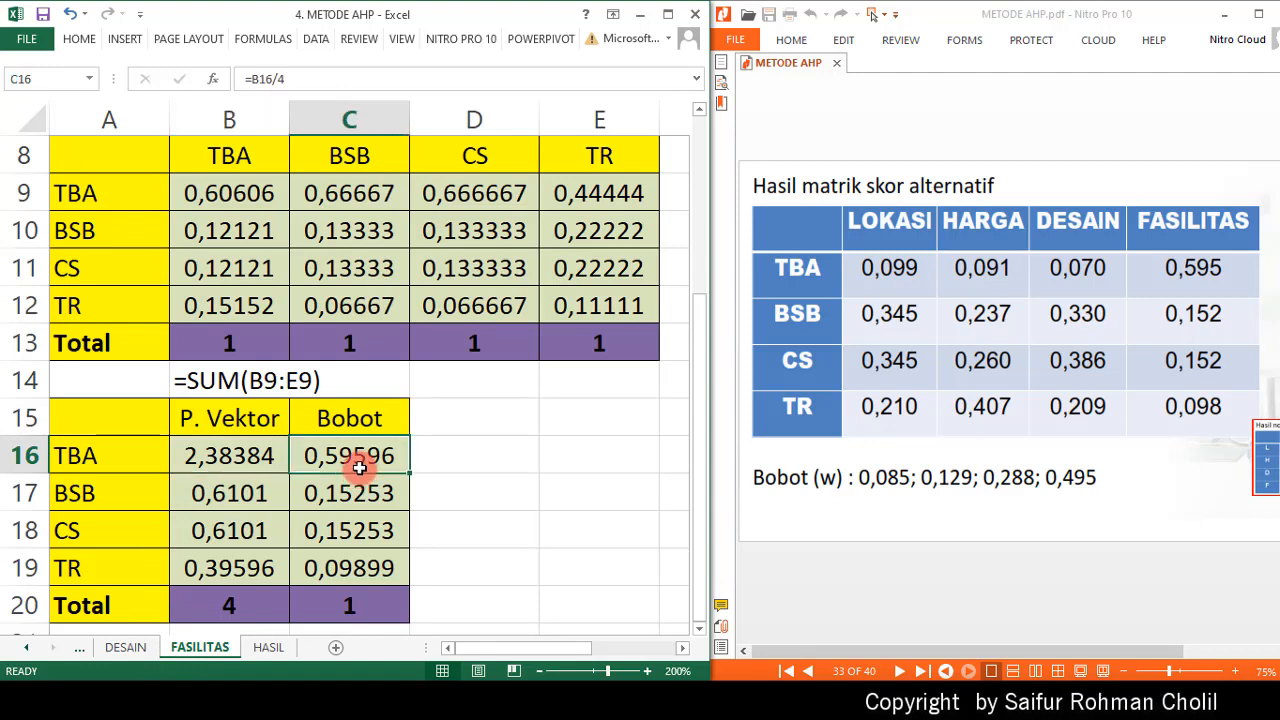
{"action": "left_click", "coordinate": [268, 647]}
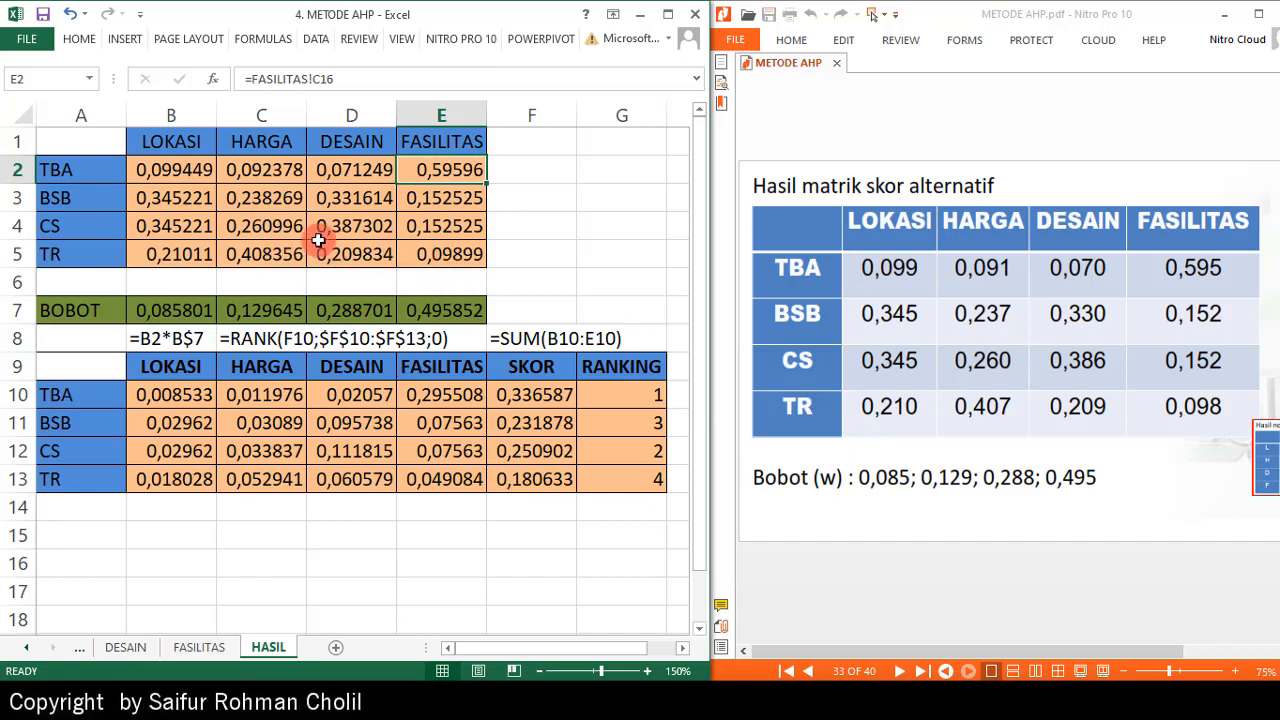
Trace the BOBOT reference in HASIL cell B7 to the Bobot column on the NILAI KRITERIA sheet, and return to HASIL.
{"action": "left_click", "coordinate": [155, 311]}
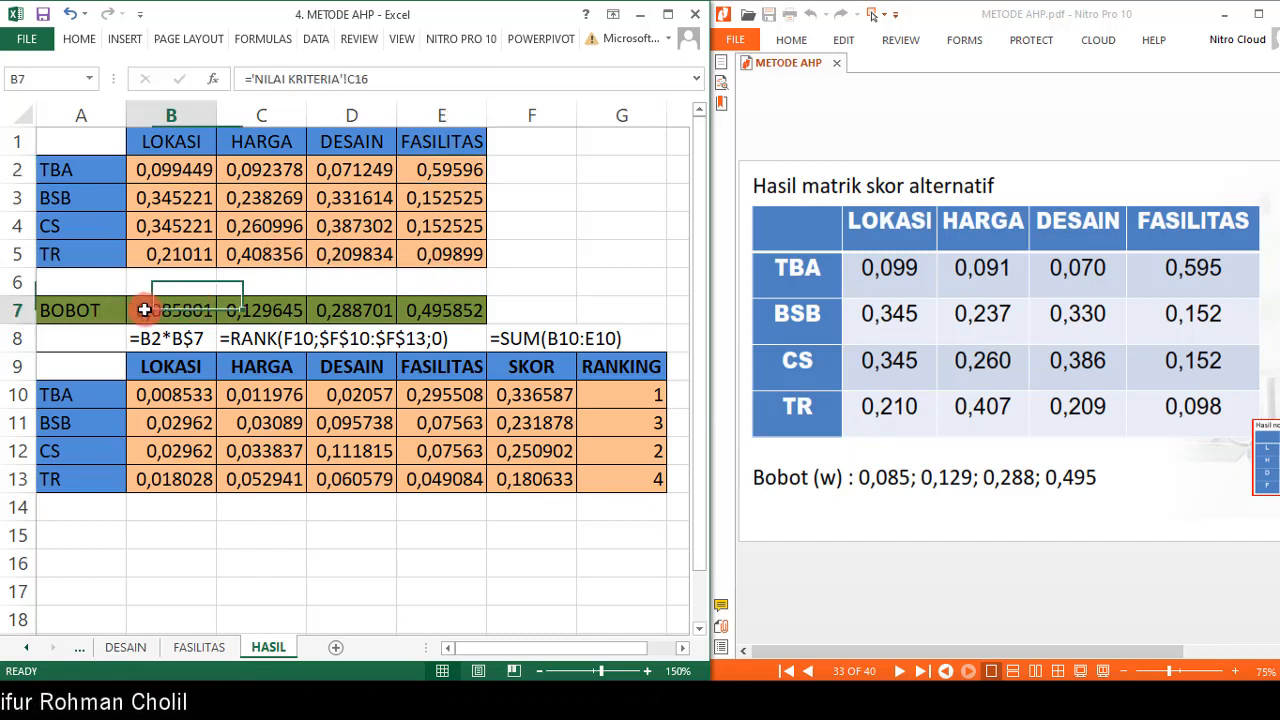
{"action": "left_click", "coordinate": [28, 650]}
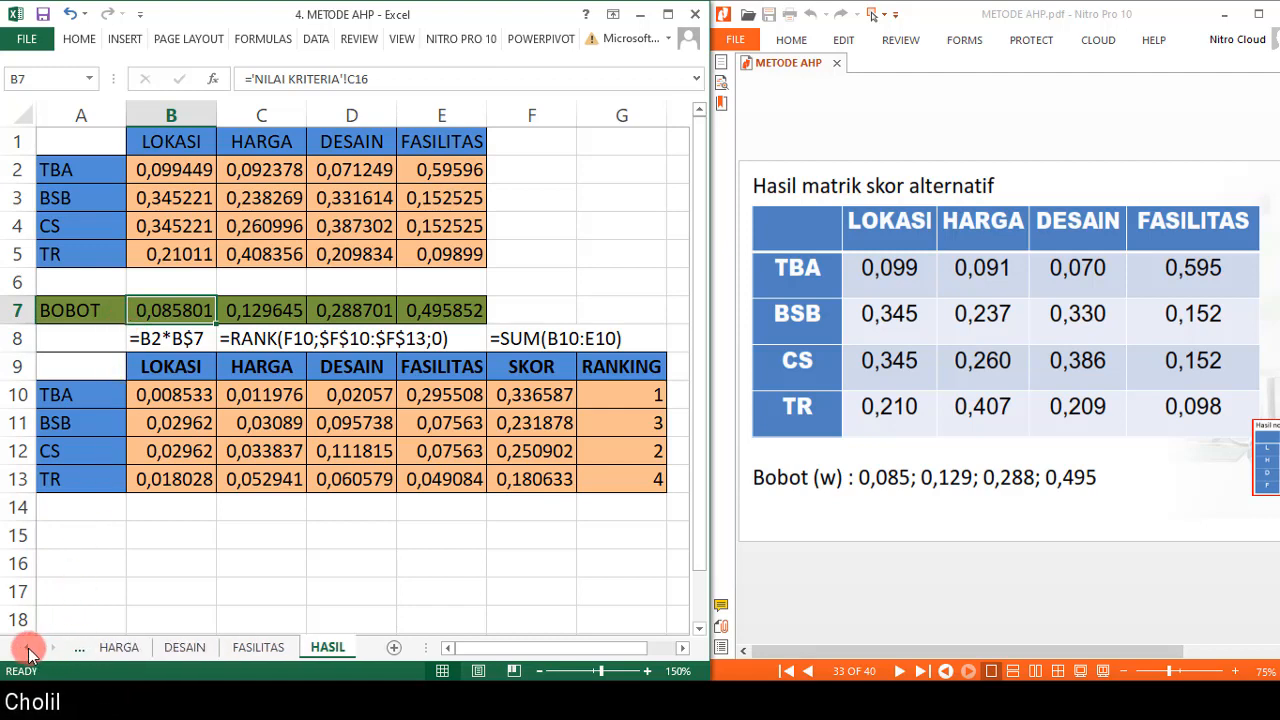
{"action": "left_click", "coordinate": [140, 648]}
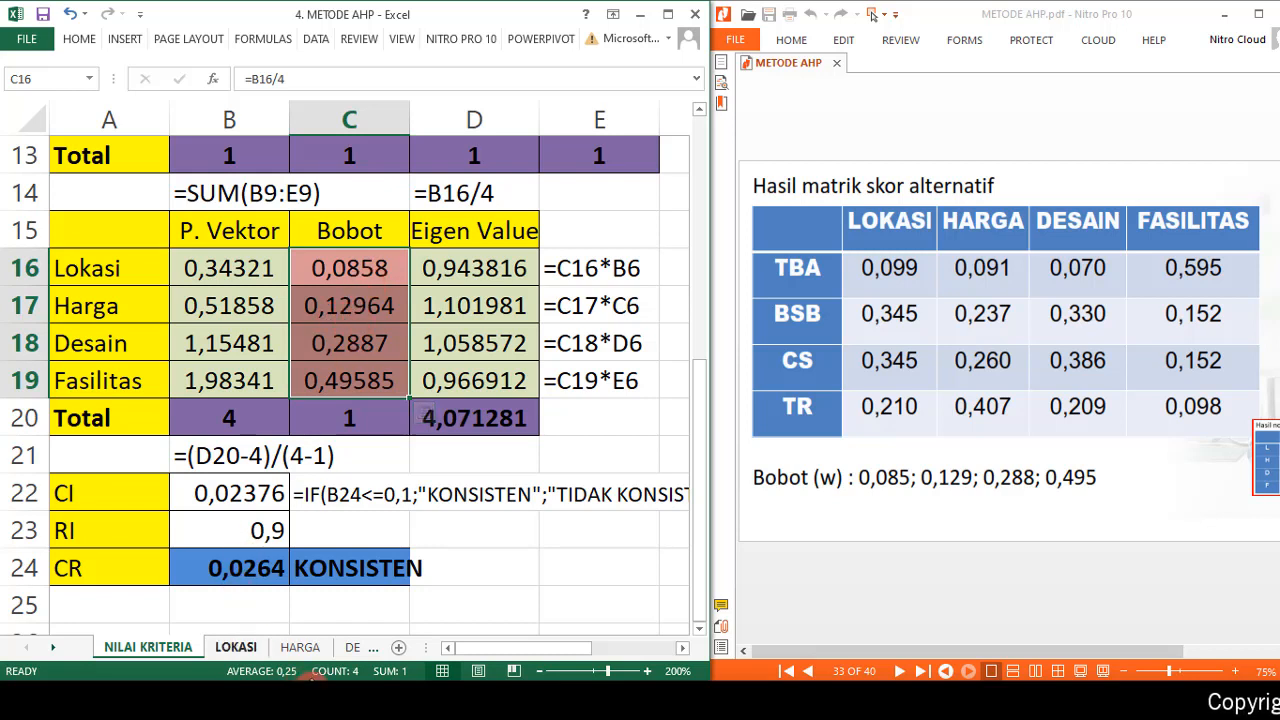
{"action": "left_click", "coordinate": [53, 648]}
{"action": "left_click", "coordinate": [53, 648]}
{"action": "left_click", "coordinate": [53, 648]}
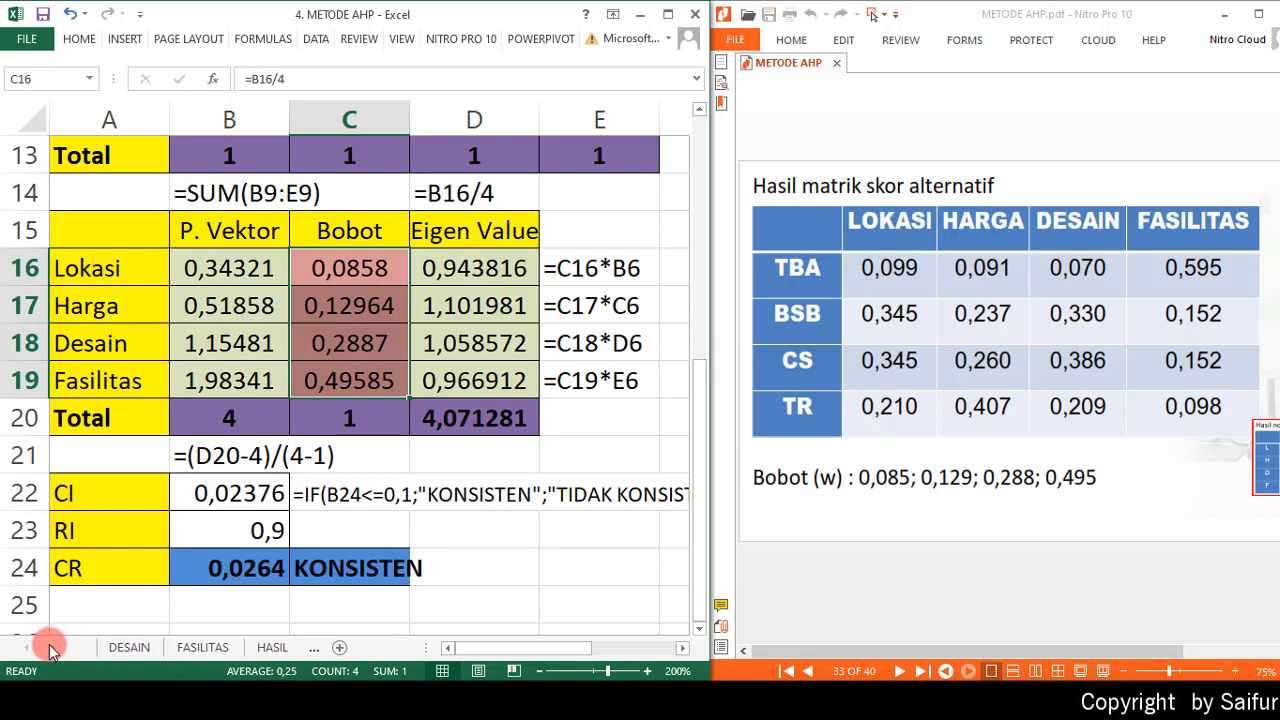
{"action": "left_click", "coordinate": [268, 647]}
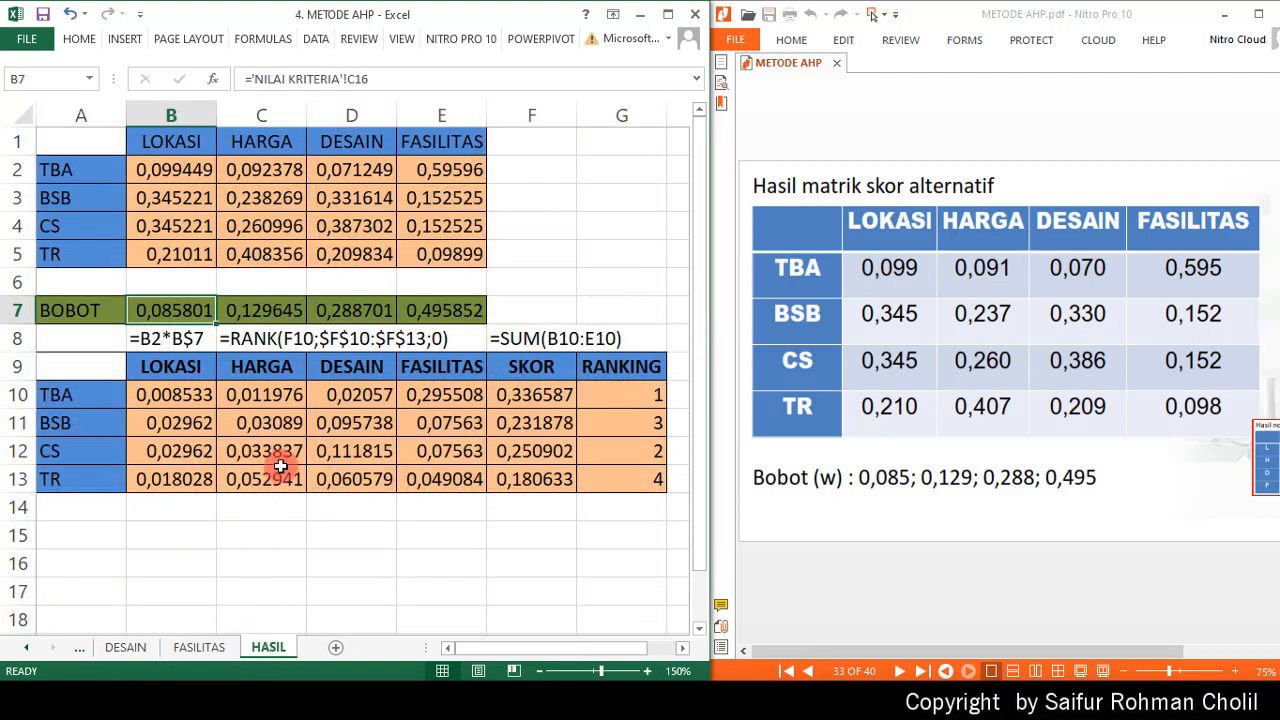
Examine the references for the HARGA, DESAIN and FASILITAS weights in C7, D7 and E7.
{"action": "left_click", "coordinate": [254, 308]}
{"action": "left_click", "coordinate": [331, 308]}
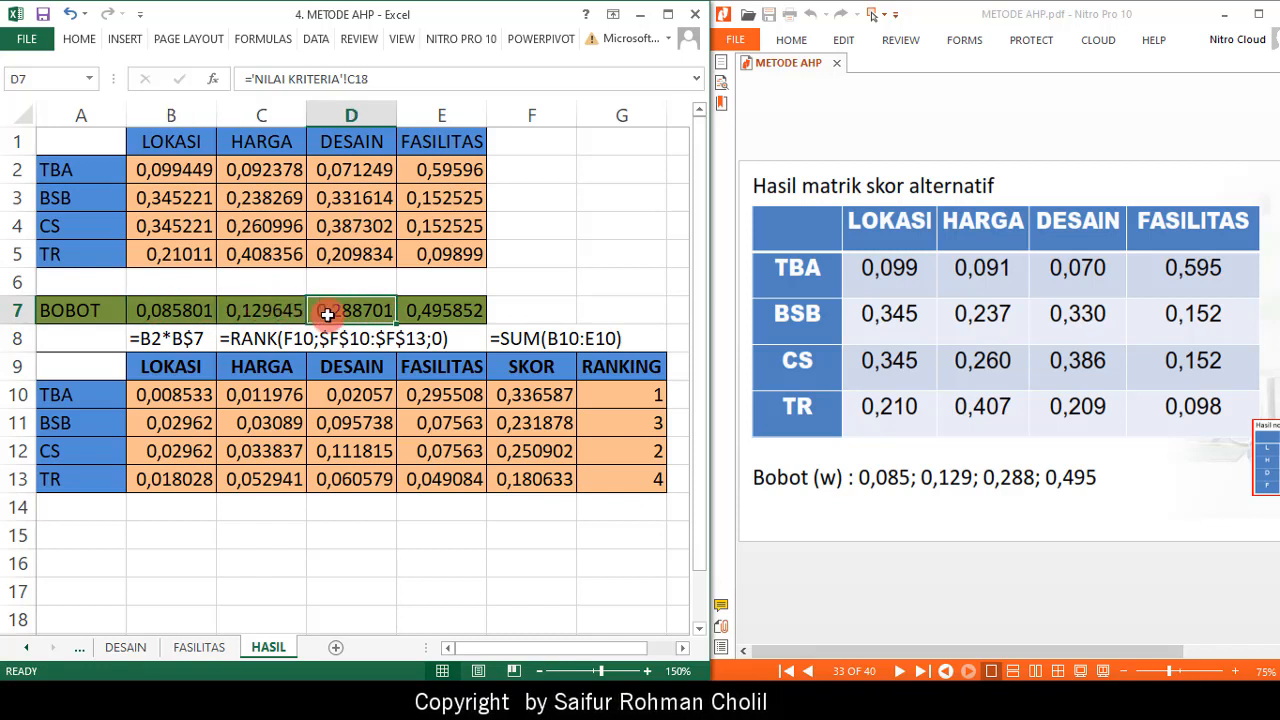
{"action": "left_click", "coordinate": [420, 320]}
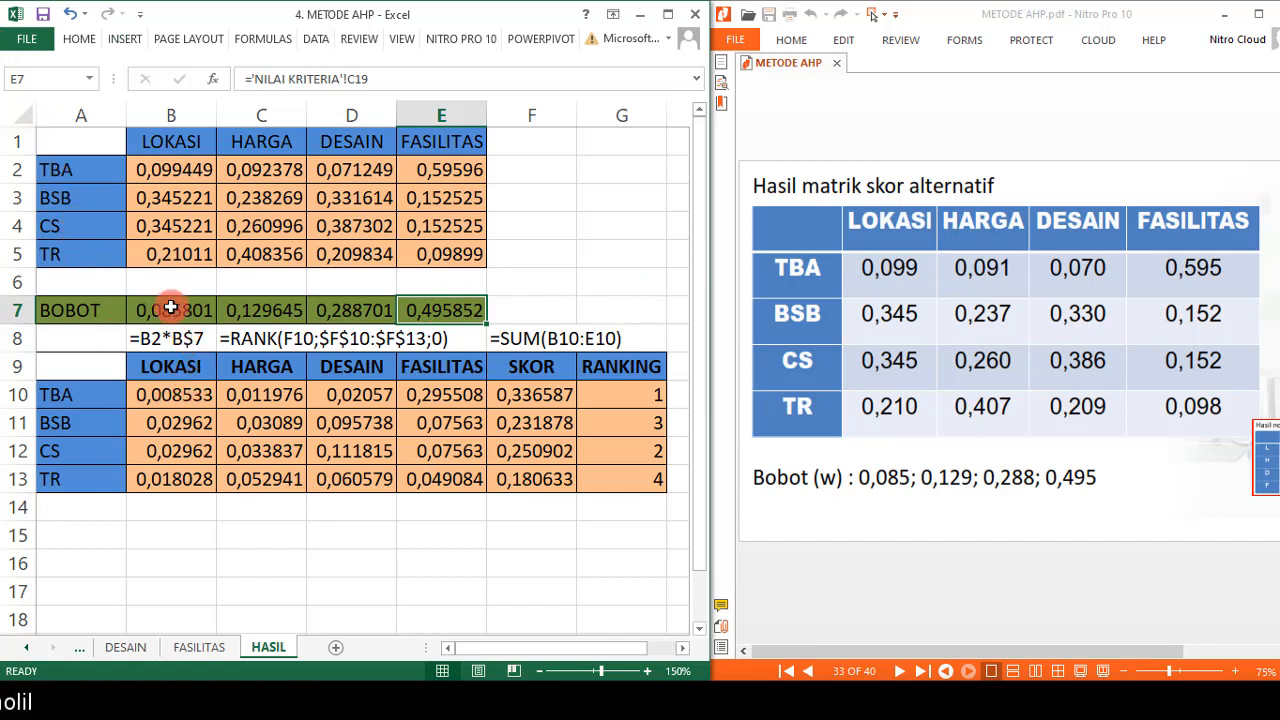
Examine the weighted value formulas in B10 and E10 and the SKOR sum formulas in F10 to F13.
{"action": "left_click", "coordinate": [166, 395]}
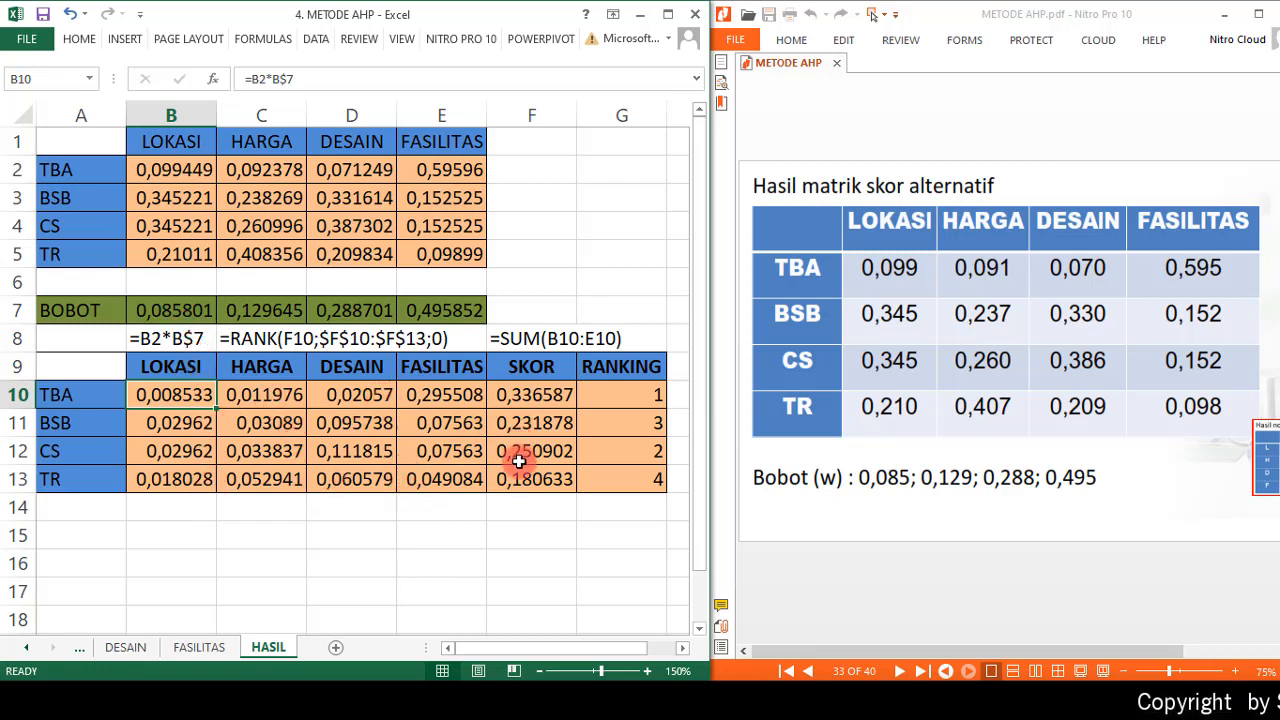
{"action": "left_click", "coordinate": [539, 400]}
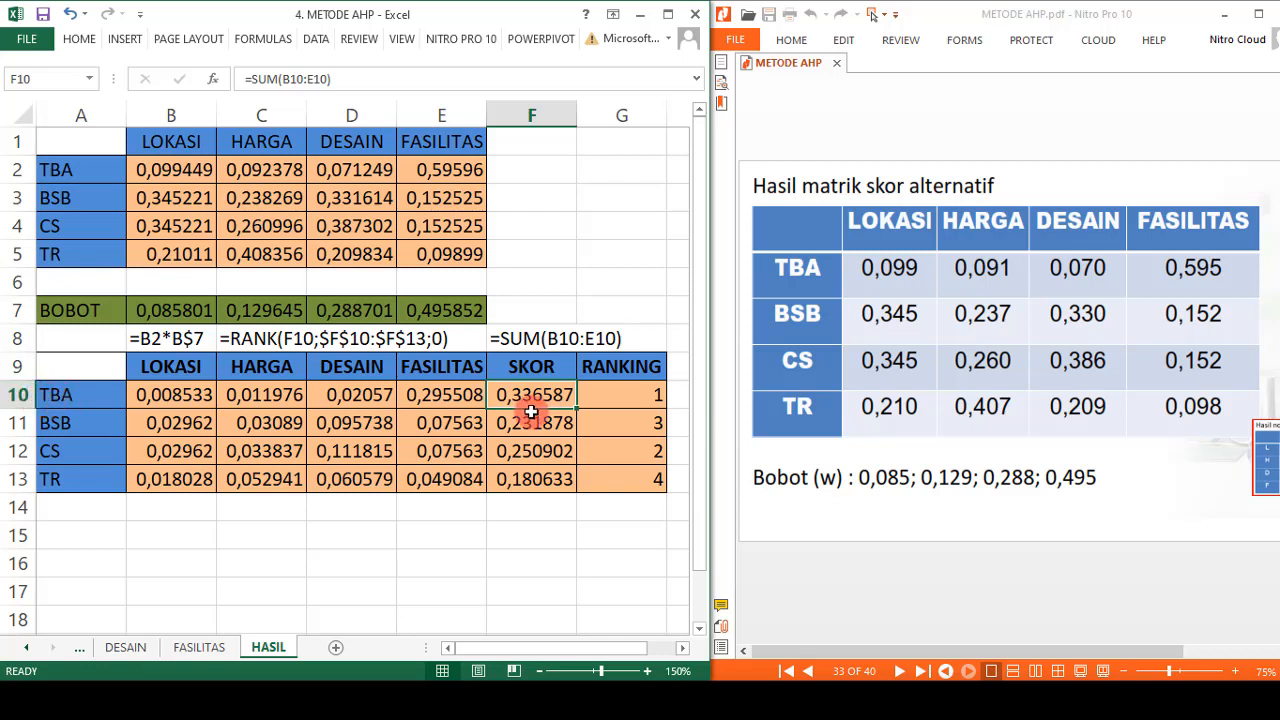
{"action": "left_click", "coordinate": [185, 393]}
{"action": "left_click", "coordinate": [468, 396]}
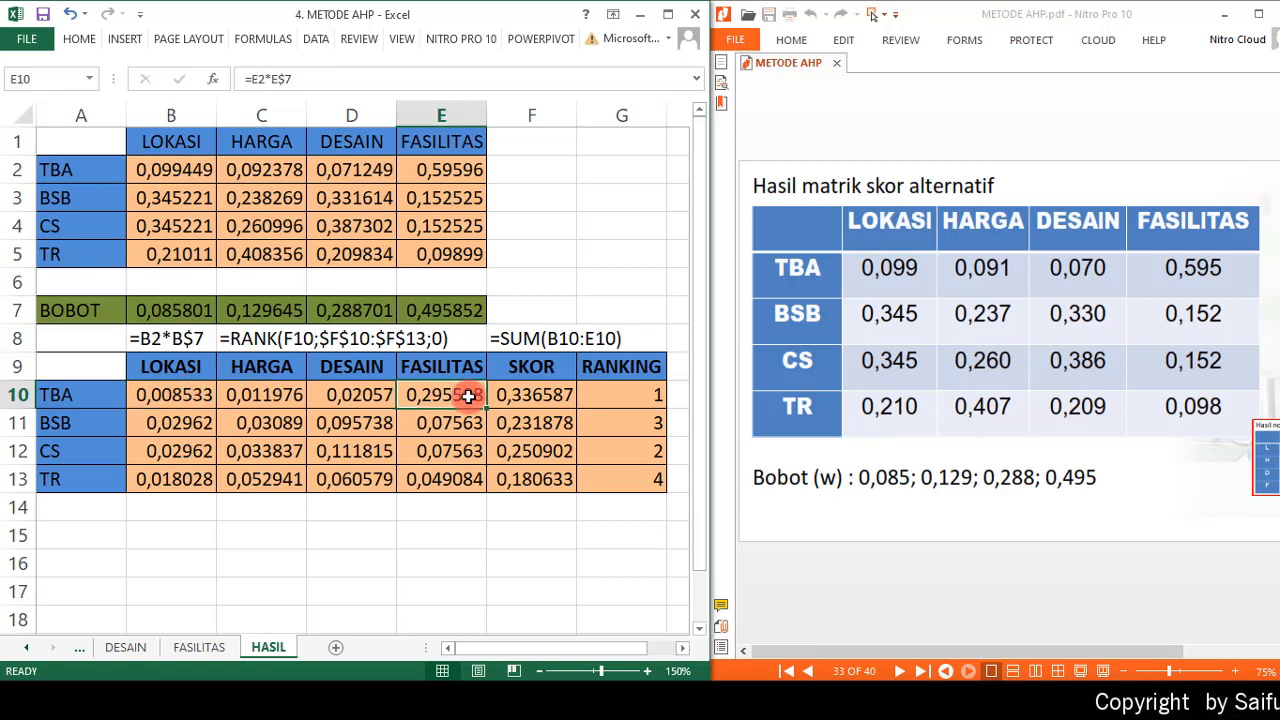
{"action": "left_click", "coordinate": [505, 395]}
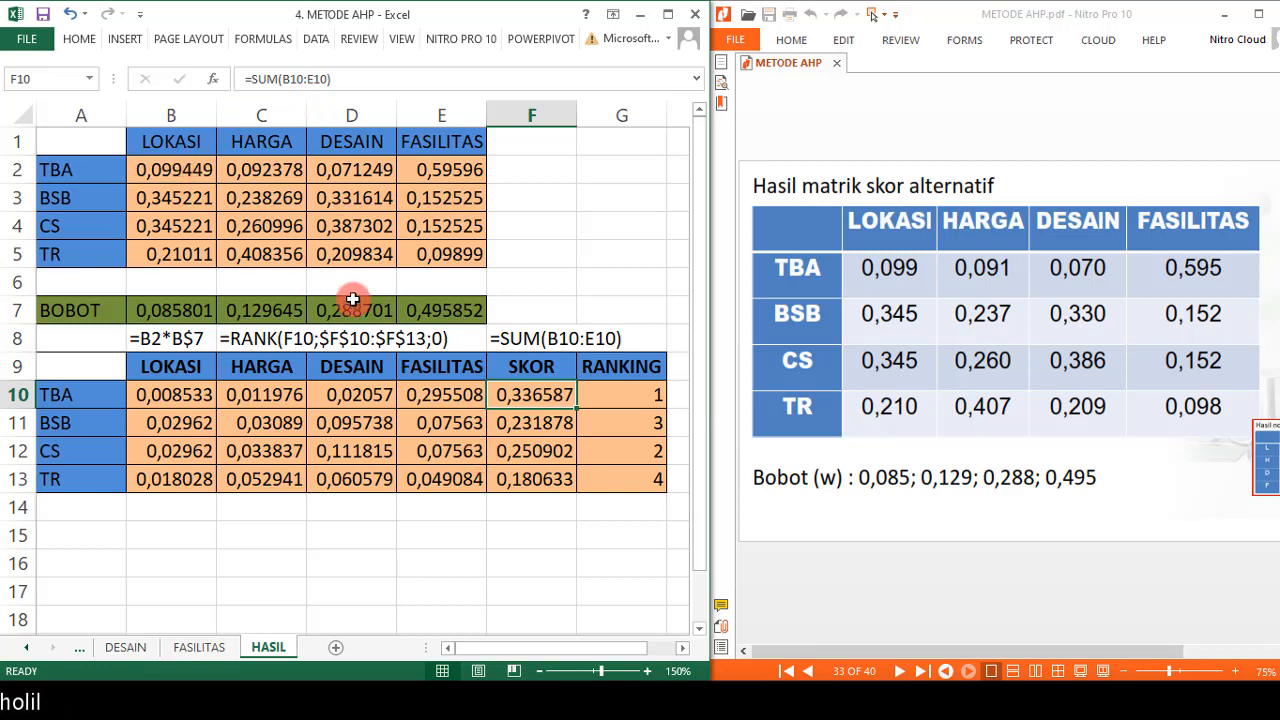
{"action": "left_click", "coordinate": [520, 425]}
{"action": "left_click", "coordinate": [523, 451]}
{"action": "left_click", "coordinate": [528, 479]}
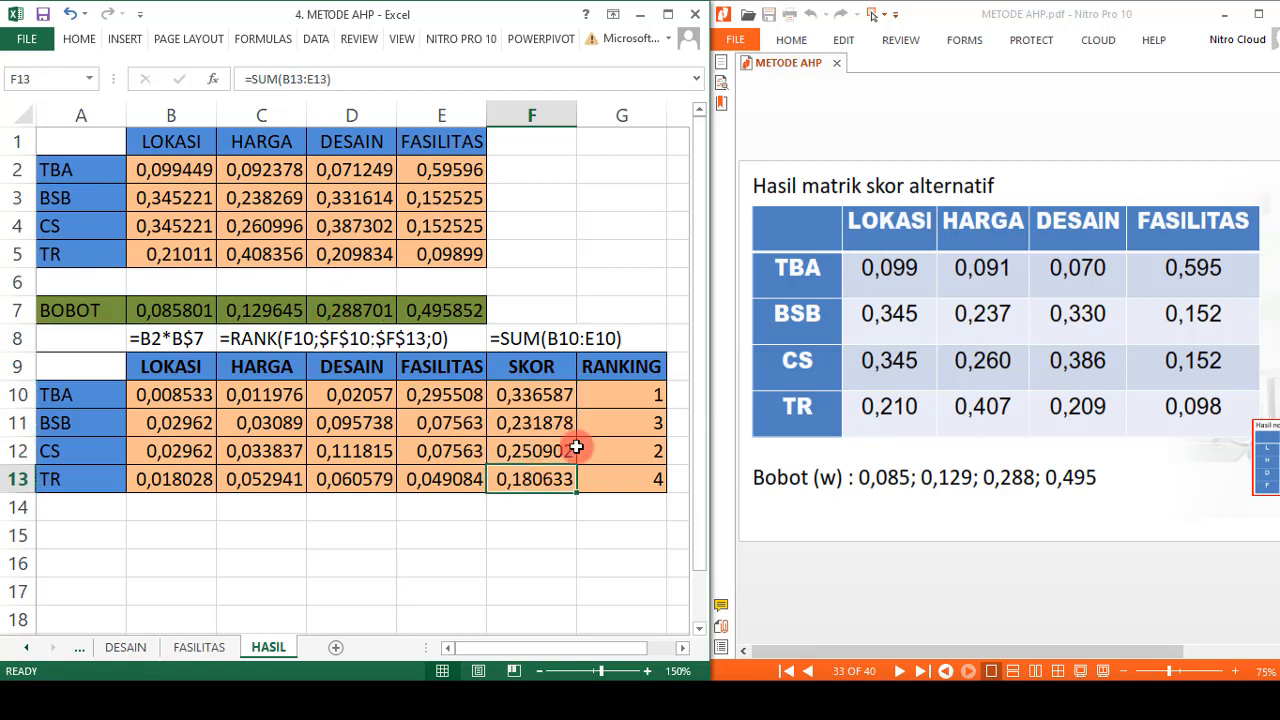
Examine the RANKING formulas in G10 to G13 alongside the weighted scores on PDF page 34, and advance to page 35.
{"action": "left_click", "coordinate": [628, 398]}
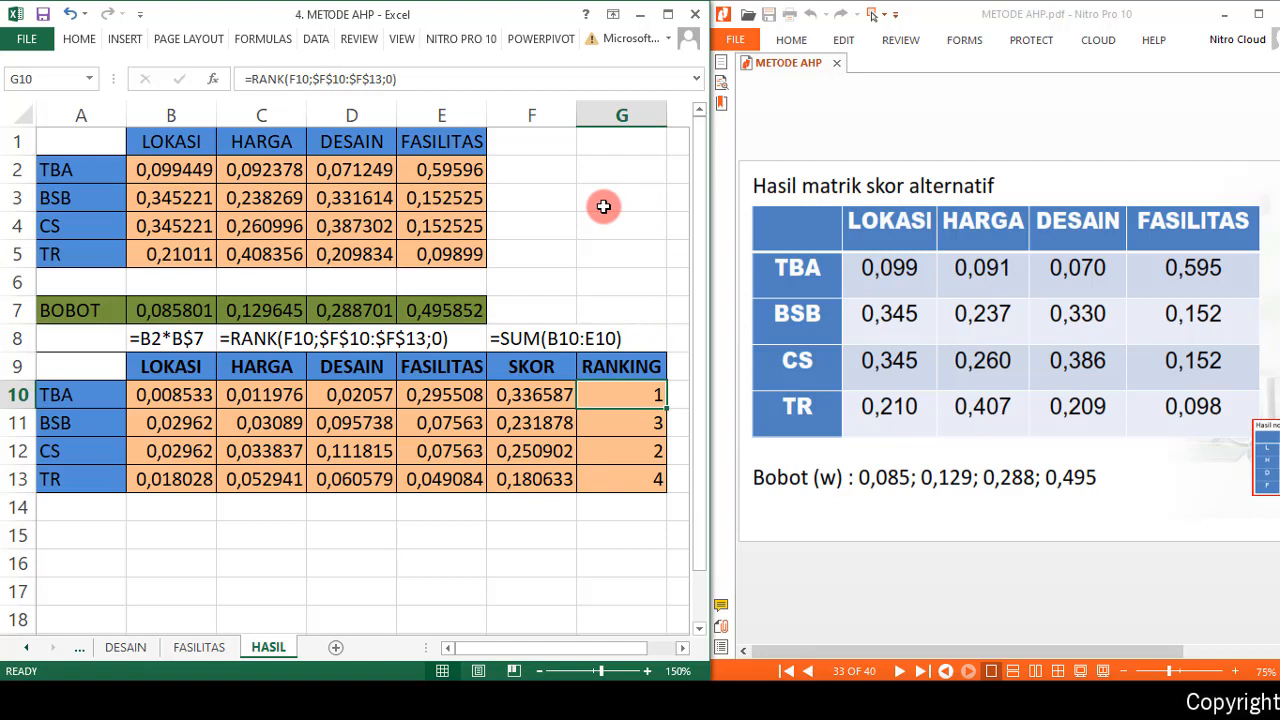
{"action": "left_click", "coordinate": [898, 675]}
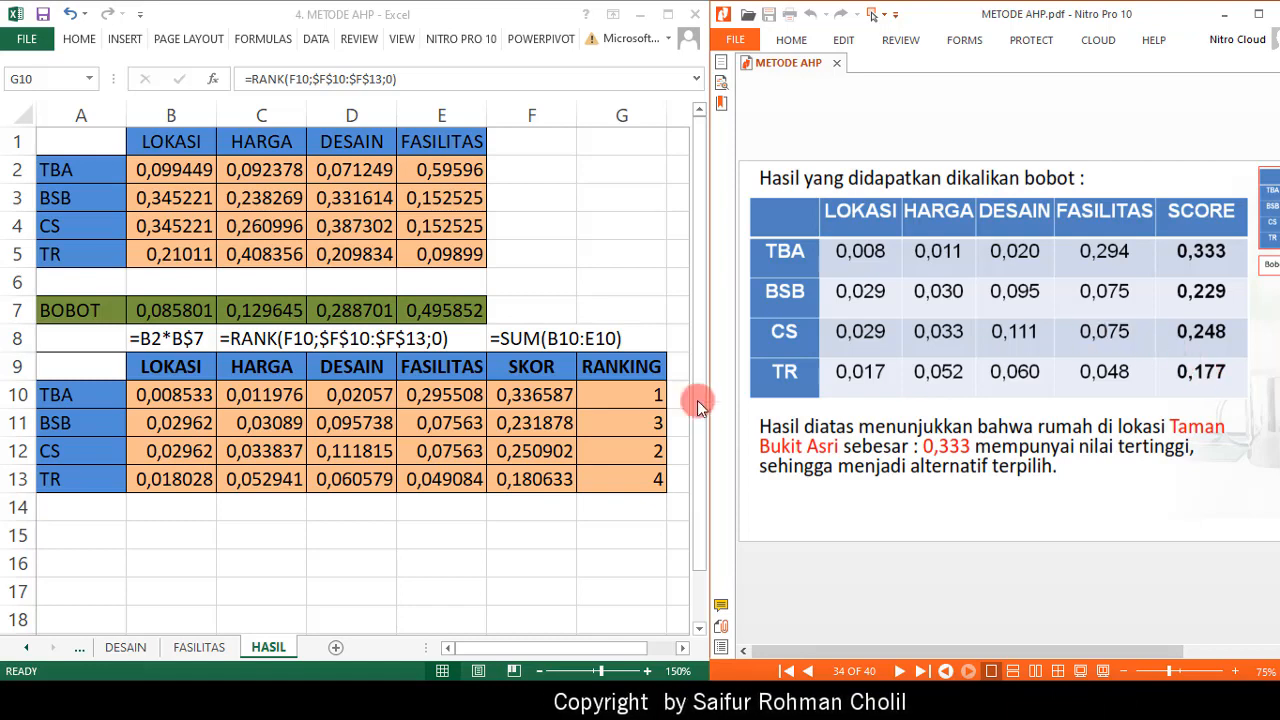
{"action": "left_click", "coordinate": [620, 390]}
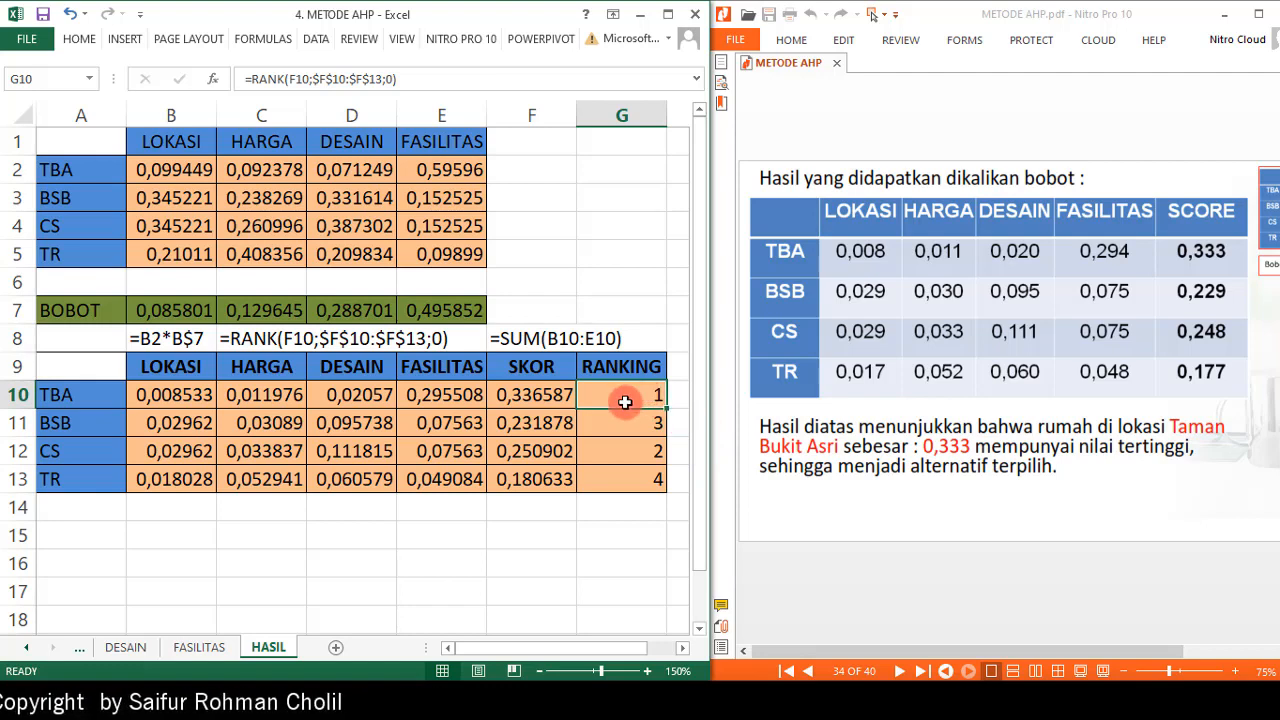
{"action": "left_click", "coordinate": [620, 457]}
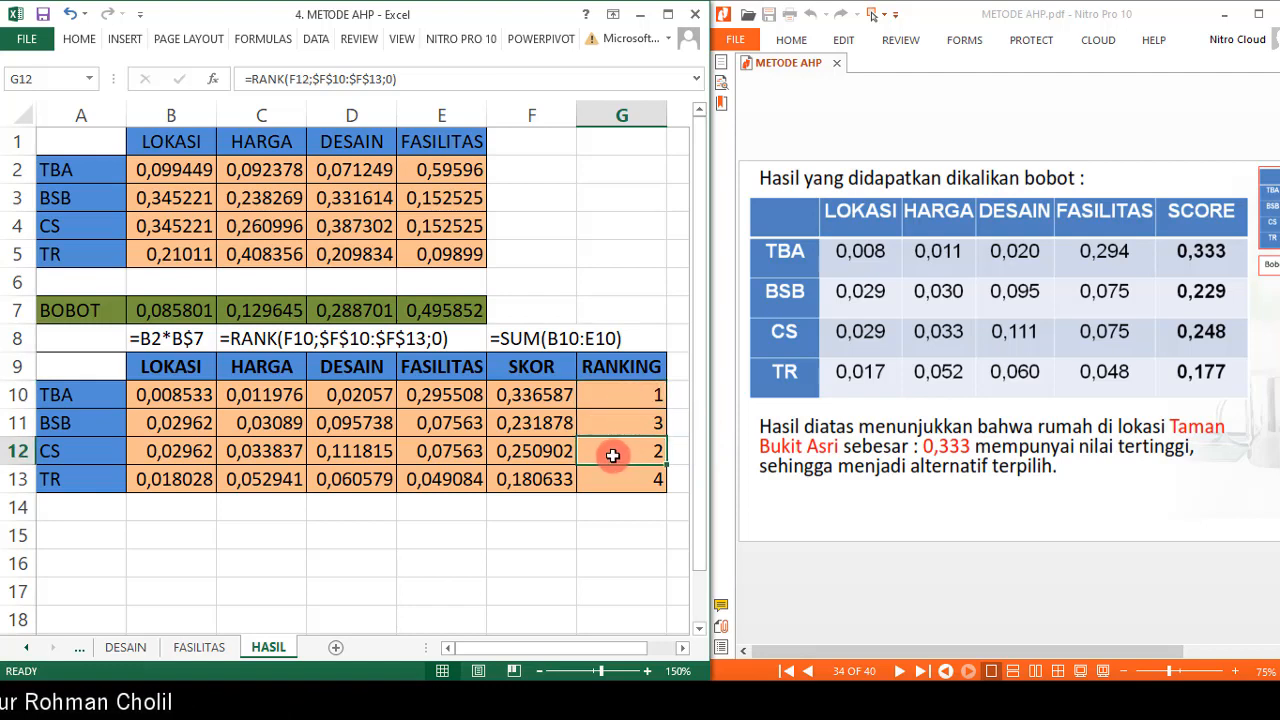
{"action": "left_click", "coordinate": [616, 425]}
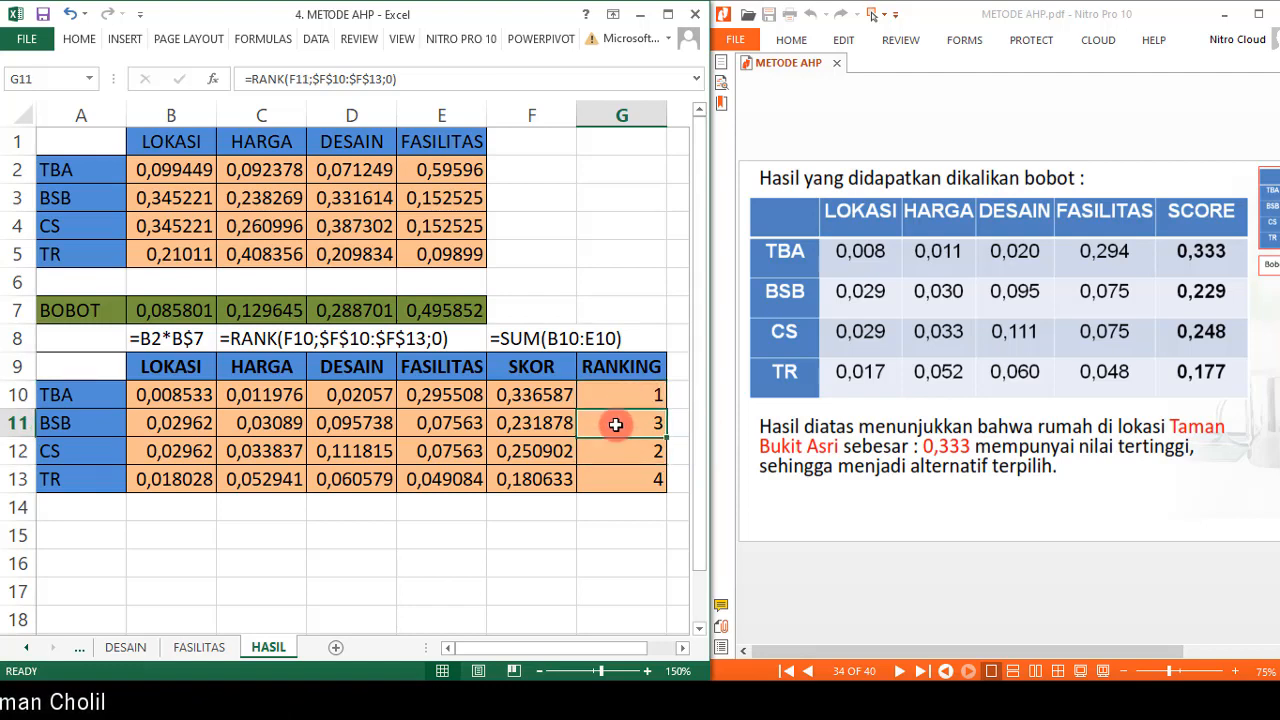
{"action": "left_click", "coordinate": [614, 485]}
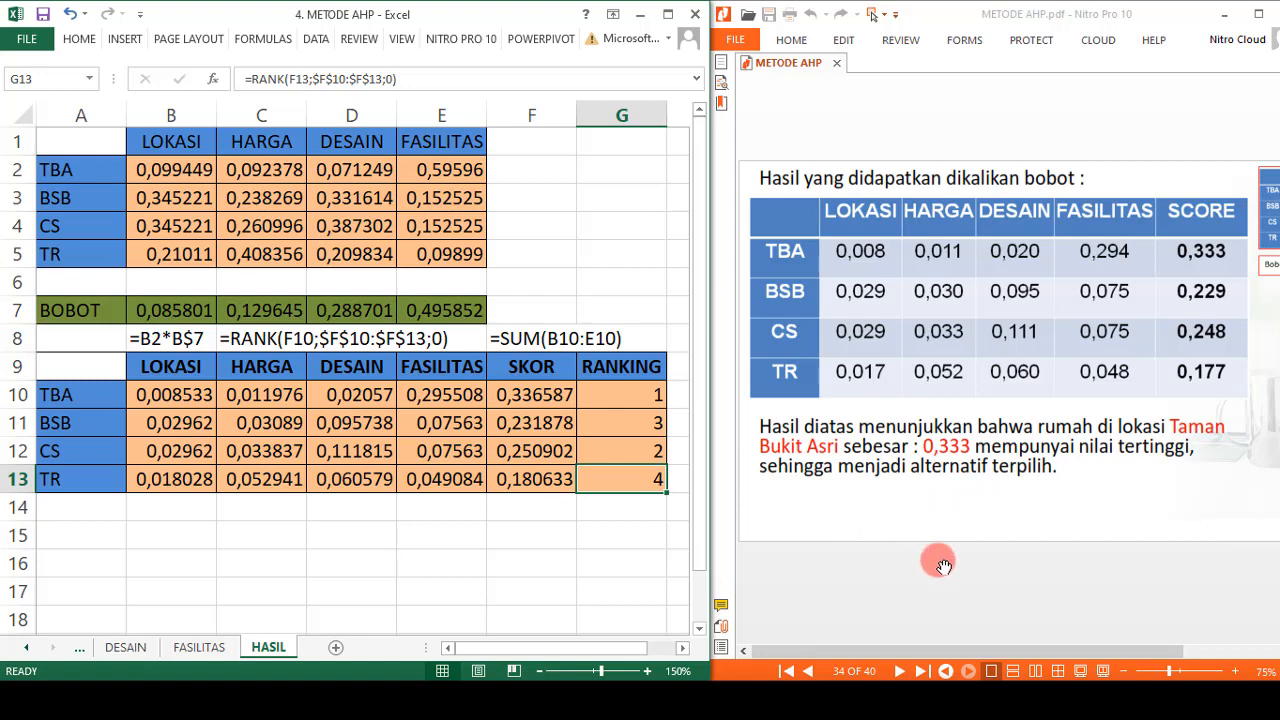
{"action": "left_click", "coordinate": [899, 672]}
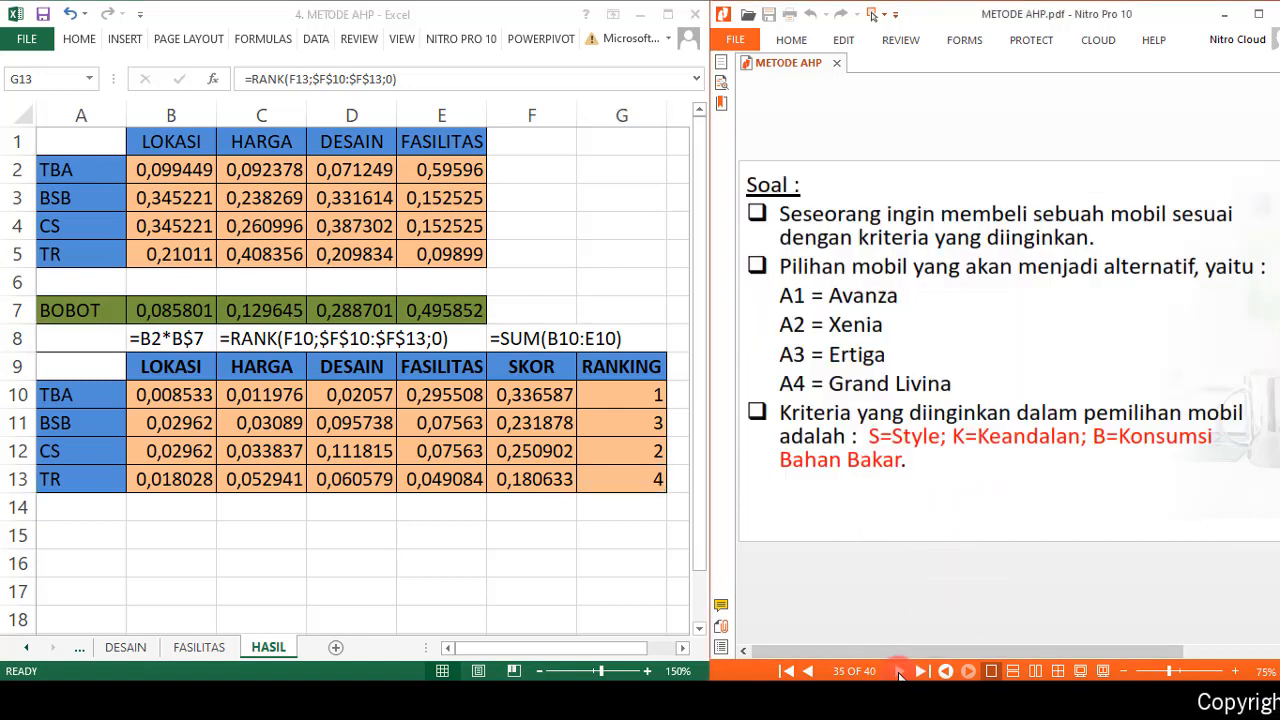